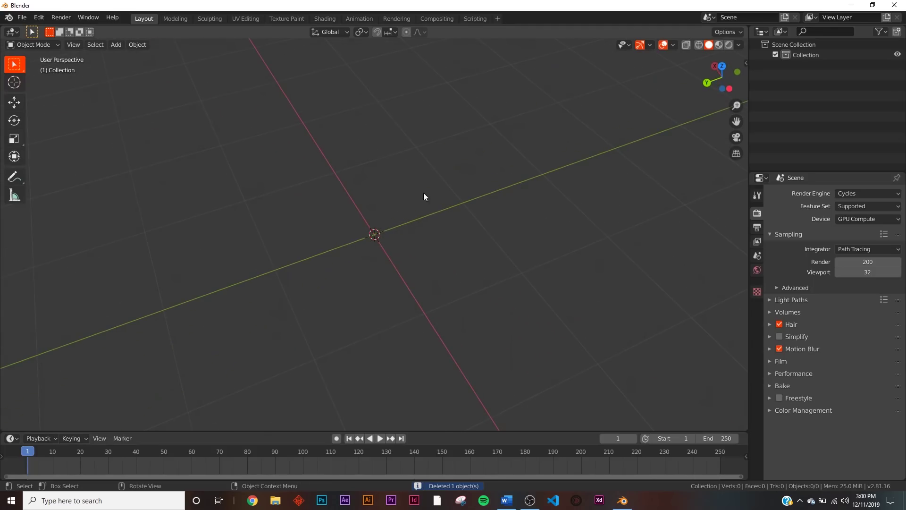
Step: Add a mesh plane at the world origin and scale it up by a factor of 10
key(shift+a)
mouse_move(415, 175)
click(446, 177)
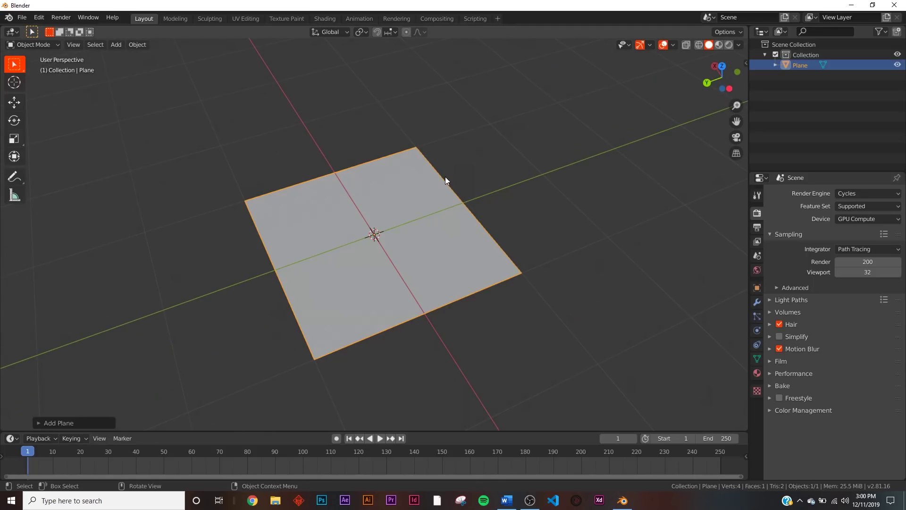
text(s10)
key(Return)
scroll(446, 177, down, 6)
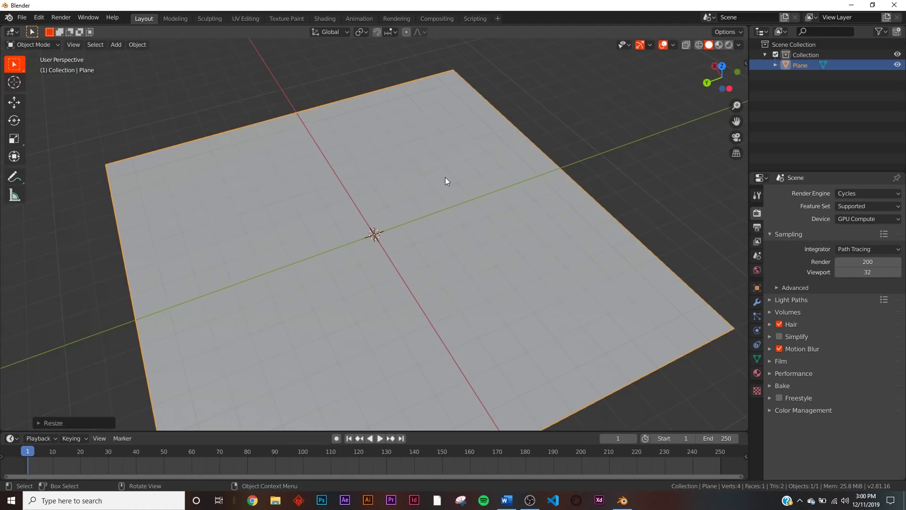
middle_drag(449, 179, 467, 244)
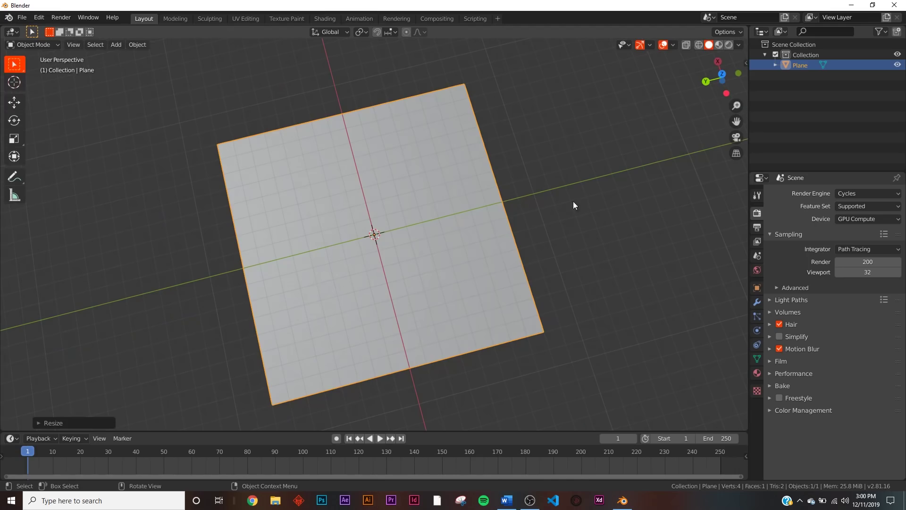
middle_drag(474, 310, 460, 283)
Step: In Edit Mode, subdivide the plane with 30 cuts
key(Tab)
right_click(457, 199)
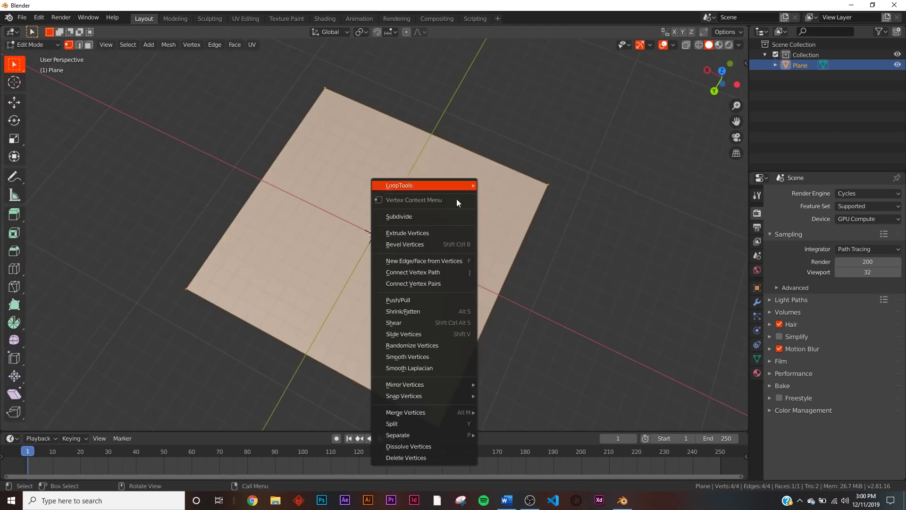
click(402, 217)
click(86, 422)
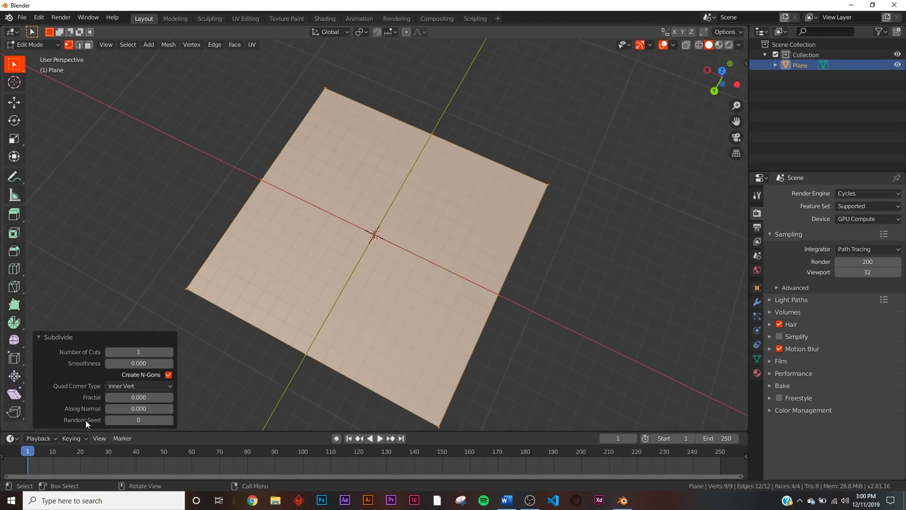
click(132, 352)
text(30)
key(Return)
Step: Run Edge Split on the whole grid so every face becomes separate
middle_drag(387, 207, 367, 193)
key(Tab)
middle_drag(468, 298, 471, 271)
key(Tab)
key(Tab)
key(Tab)
key(F3)
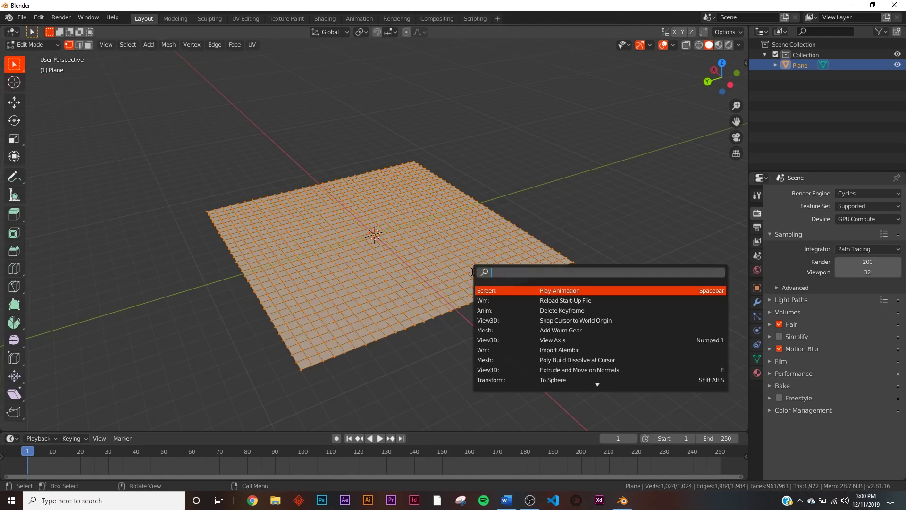
text(edge)
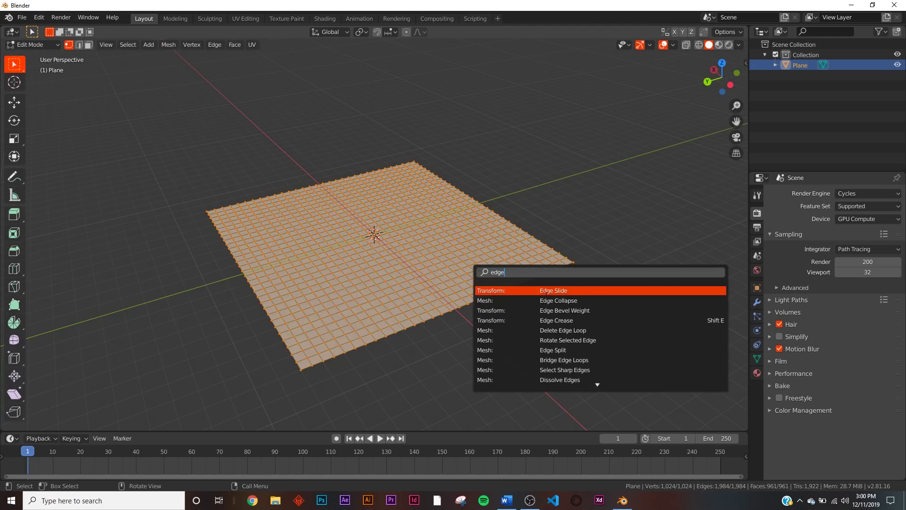
click(552, 349)
Step: Back in Object Mode, add a Smooth modifier to the grid
middle_drag(424, 293, 458, 312)
key(Tab)
click(755, 302)
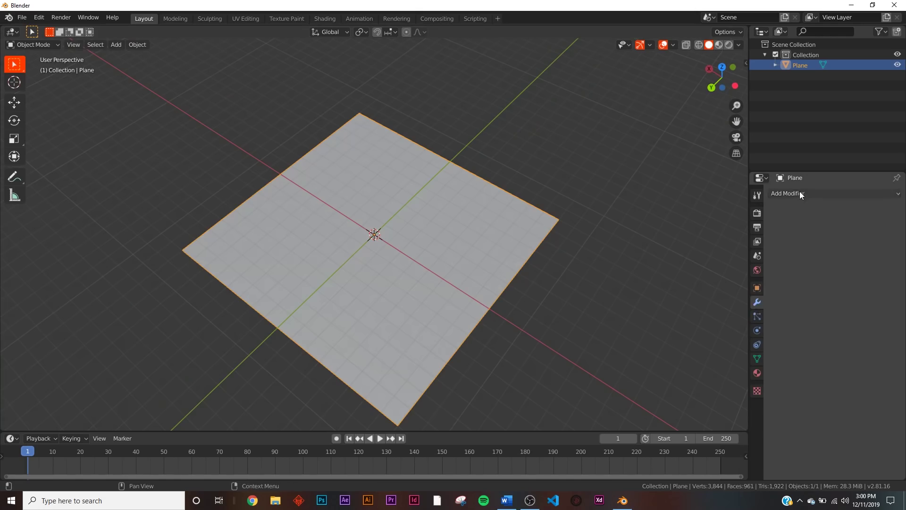
click(802, 193)
click(788, 329)
Step: Add a Solidify modifier and set its thickness to 0.02 m
middle_drag(542, 311, 489, 177)
scroll(418, 304, up, 5)
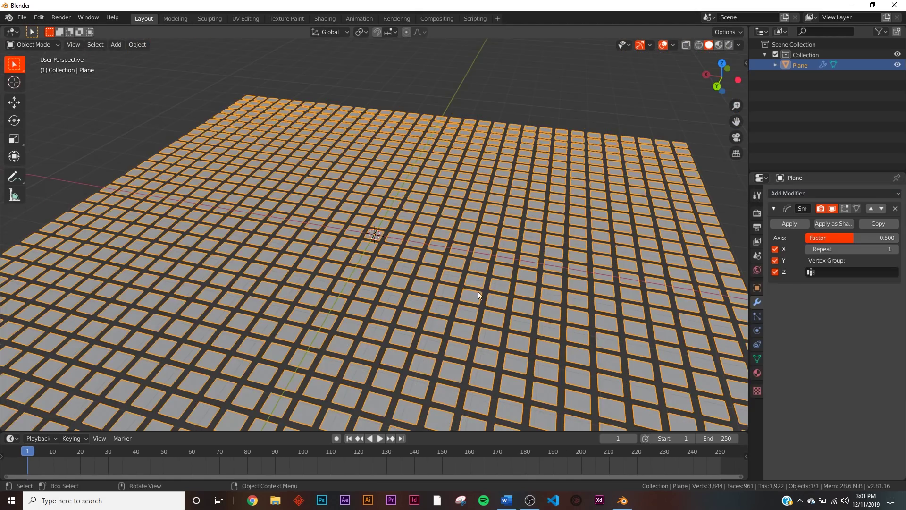
middle_drag(476, 311, 477, 264)
click(793, 193)
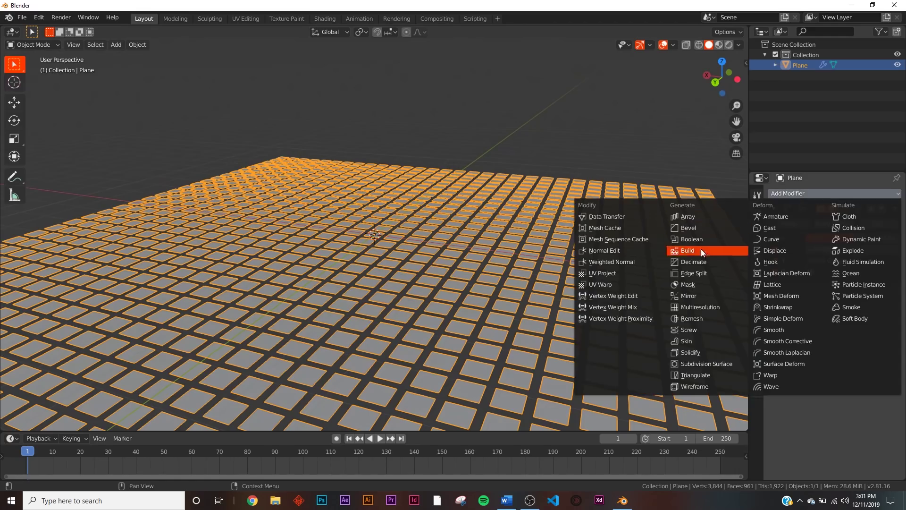
click(698, 353)
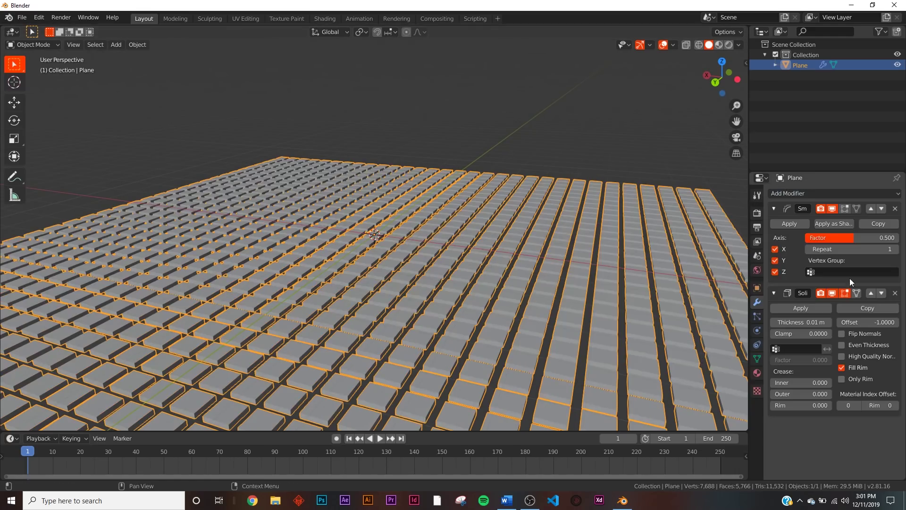
click(826, 323)
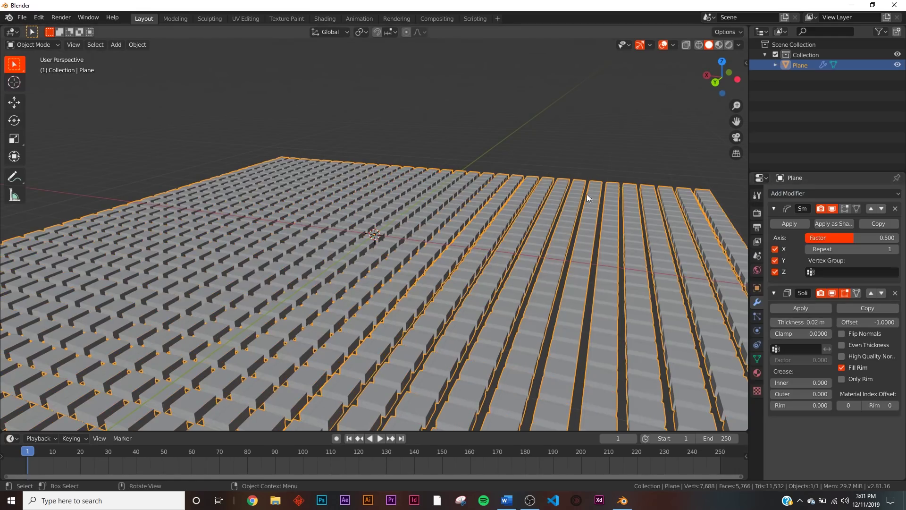
Step: Apply the plane's scale and reselect it
key(ctrl+a)
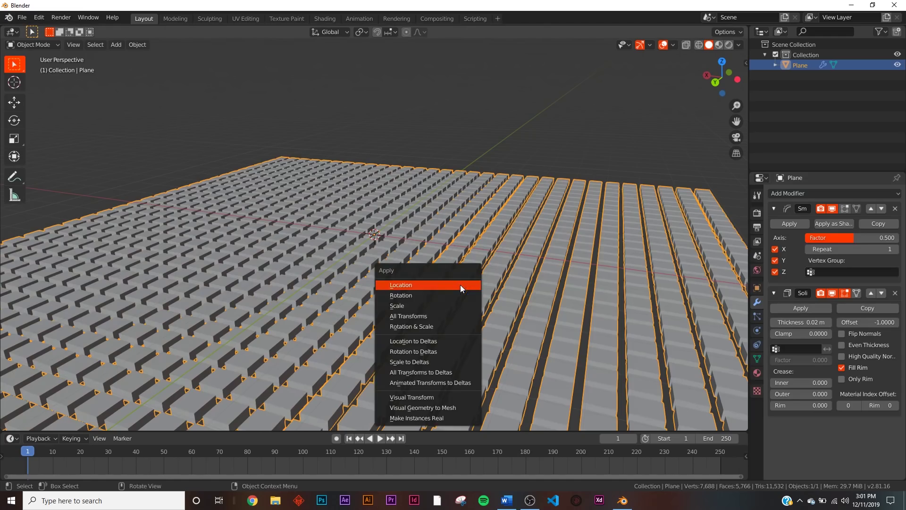
click(422, 304)
click(571, 122)
click(508, 358)
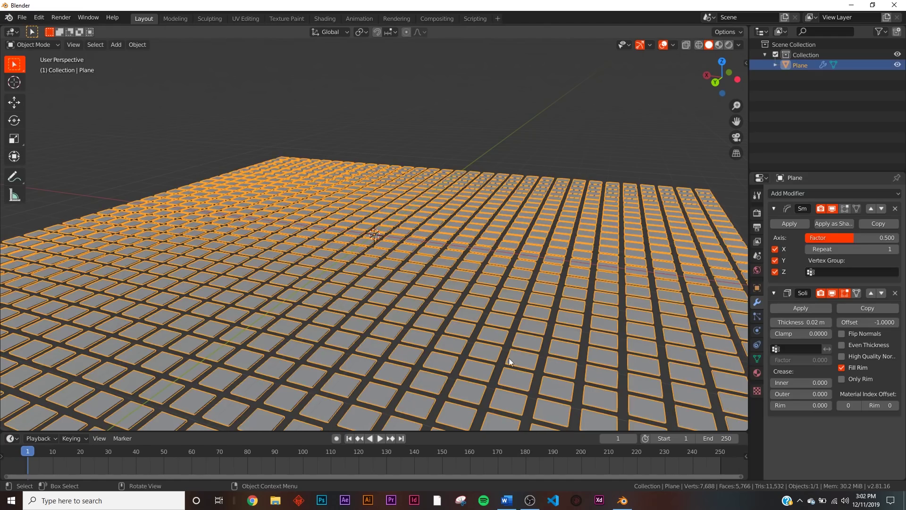
Step: Raise the Solidify thickness to 0.3 m
drag(828, 322, 855, 322)
middle_drag(499, 270, 392, 252)
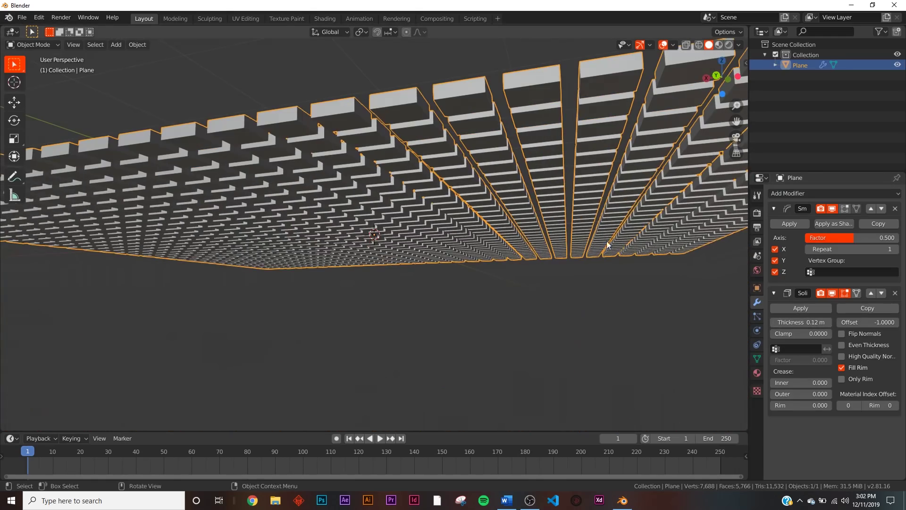
click(827, 322)
click(828, 321)
click(827, 322)
click(828, 321)
click(827, 322)
click(827, 321)
click(828, 322)
click(828, 322)
click(828, 322)
click(828, 322)
click(828, 322)
click(827, 321)
click(827, 322)
click(828, 322)
middle_drag(583, 255, 551, 298)
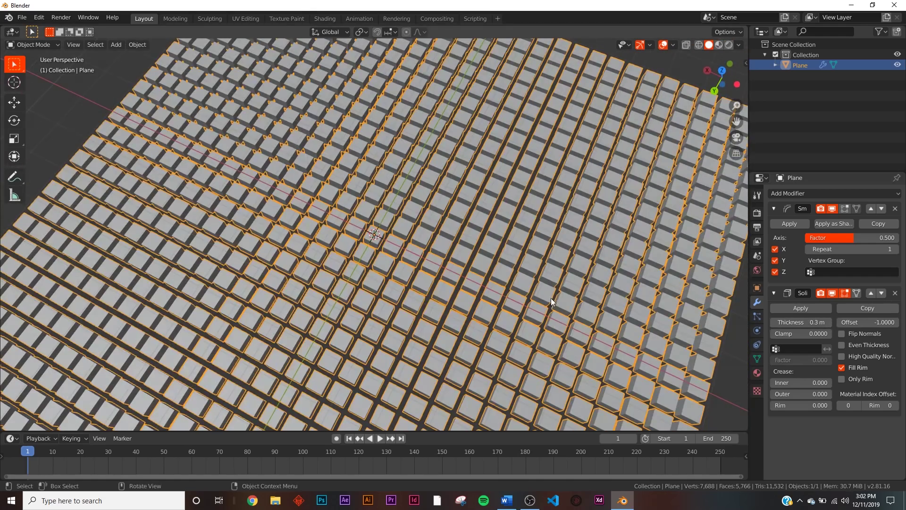
Step: Keep Smooth repeat at 1 and set its factor to 0.400
mouse_move(848, 245)
mouse_down()
mouse_move(873, 237)
mouse_move(845, 238)
mouse_move(853, 237)
mouse_up()
middle_drag(523, 228, 552, 199)
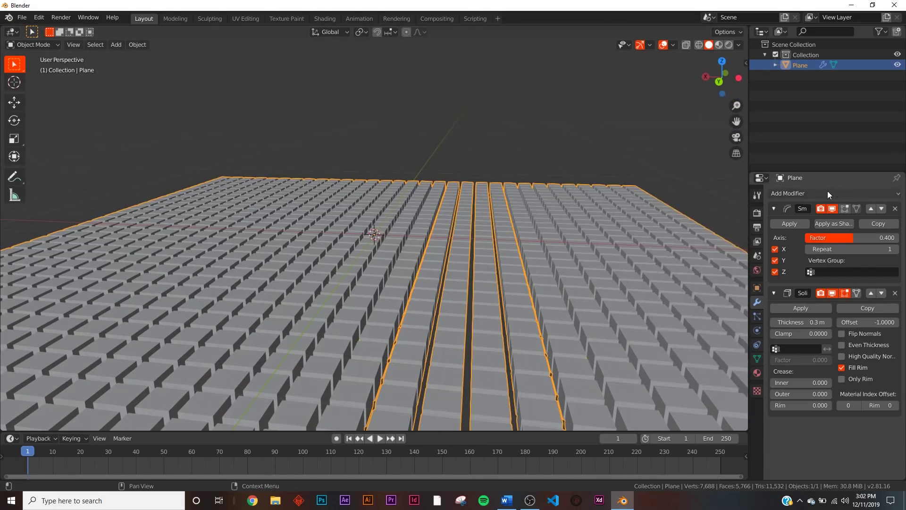
click(826, 193)
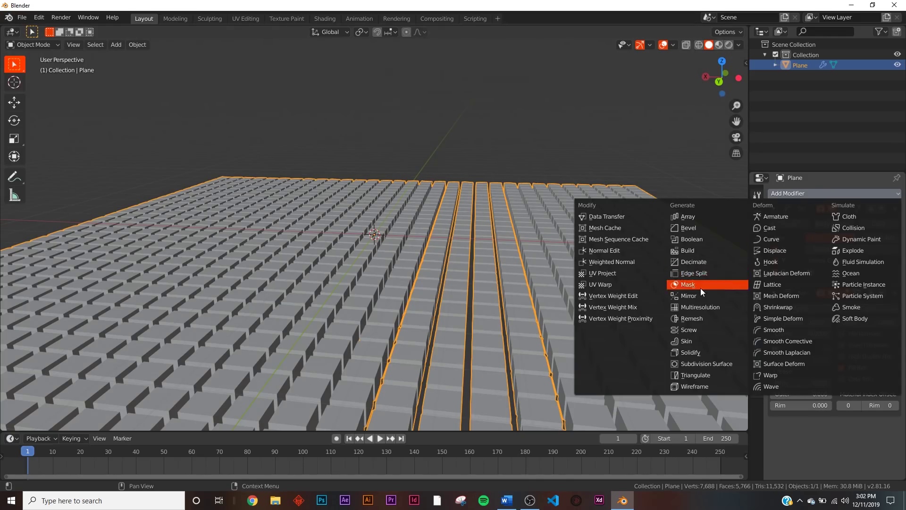
Step: Add a Bevel modifier with 0.02 m width and 2 segments
click(704, 227)
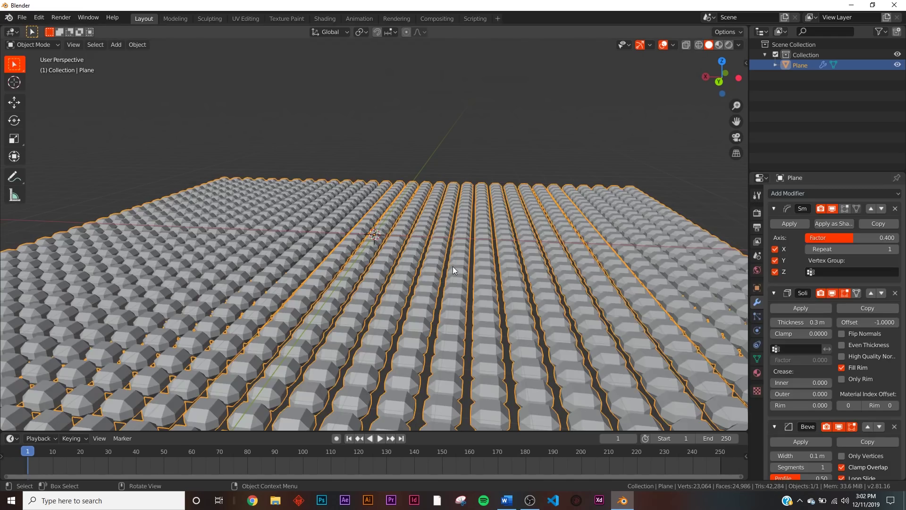
scroll(803, 373, down, 8)
drag(809, 297, 774, 298)
click(829, 292)
click(828, 294)
middle_drag(492, 284, 492, 274)
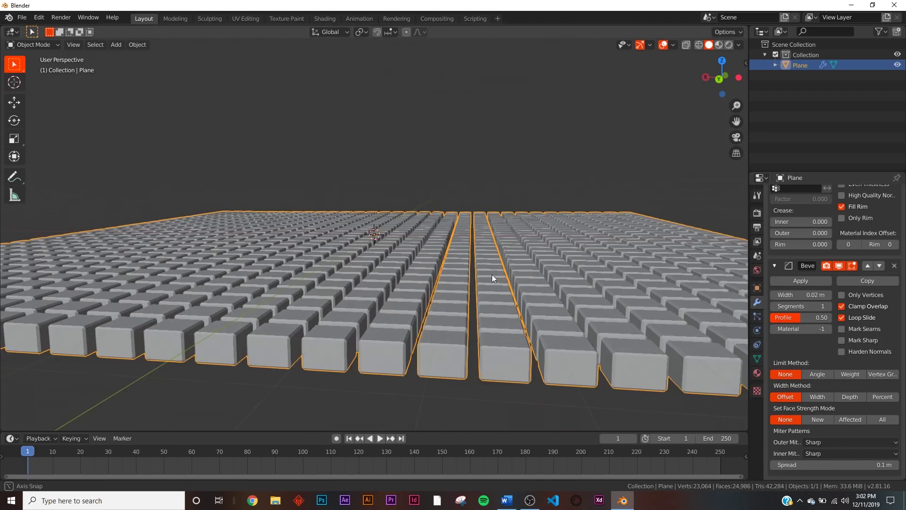
click(829, 306)
click(830, 306)
click(774, 306)
Step: Select the tile field and shade it smooth
click(550, 177)
mouse_move(550, 178)
middle_down()
mouse_move(569, 225)
mouse_move(559, 295)
mouse_move(556, 191)
middle_up()
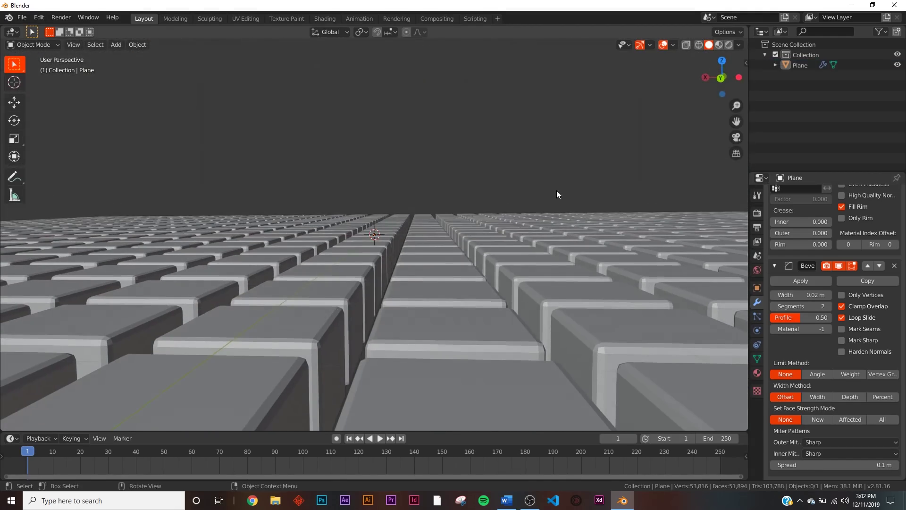
key(a)
right_click(506, 154)
click(505, 154)
mouse_move(506, 154)
middle_down()
mouse_move(502, 169)
mouse_move(488, 154)
mouse_move(499, 153)
mouse_move(502, 171)
middle_up()
scroll(500, 154, down, 4)
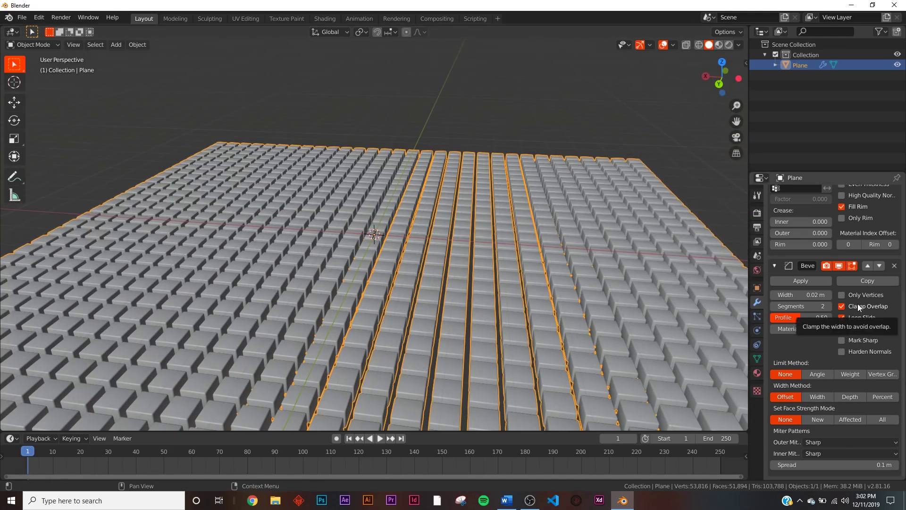
scroll(769, 299, up, 8)
click(796, 191)
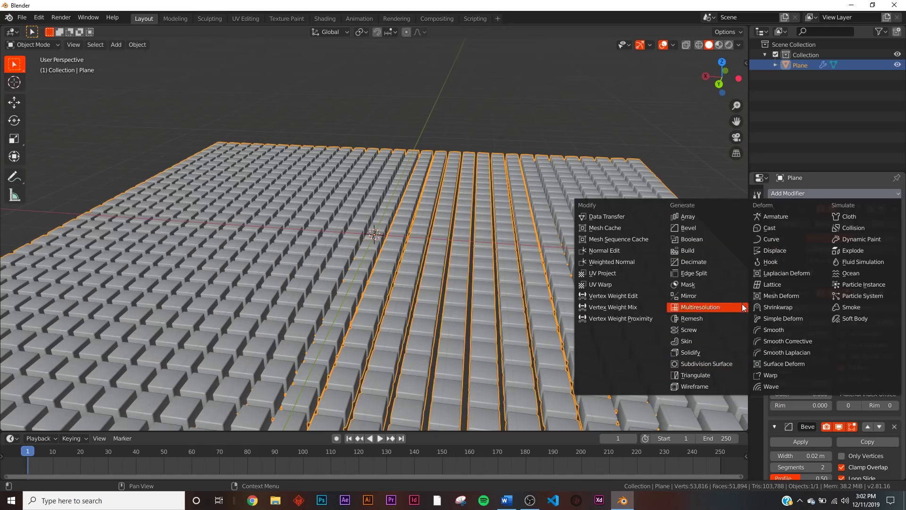
Step: Add a Displace modifier, collapse the Smooth, Solidify and Bevel panels, and move Displace above them
click(793, 251)
scroll(844, 347, down, 10)
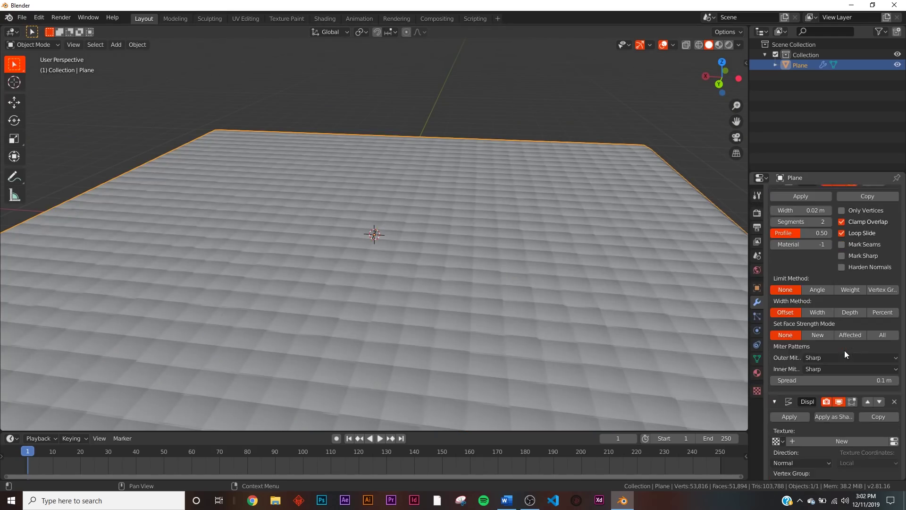
scroll(837, 346, up, 10)
drag(774, 208, 774, 253)
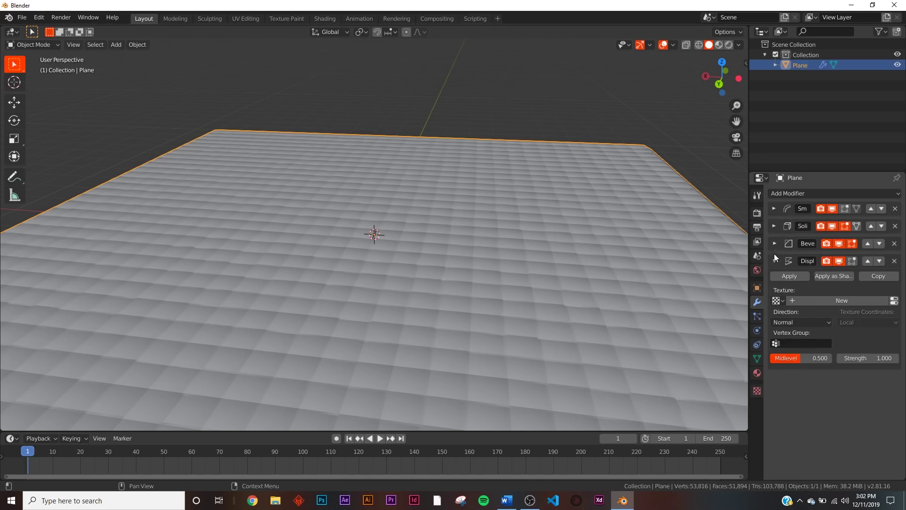
click(867, 261)
click(870, 243)
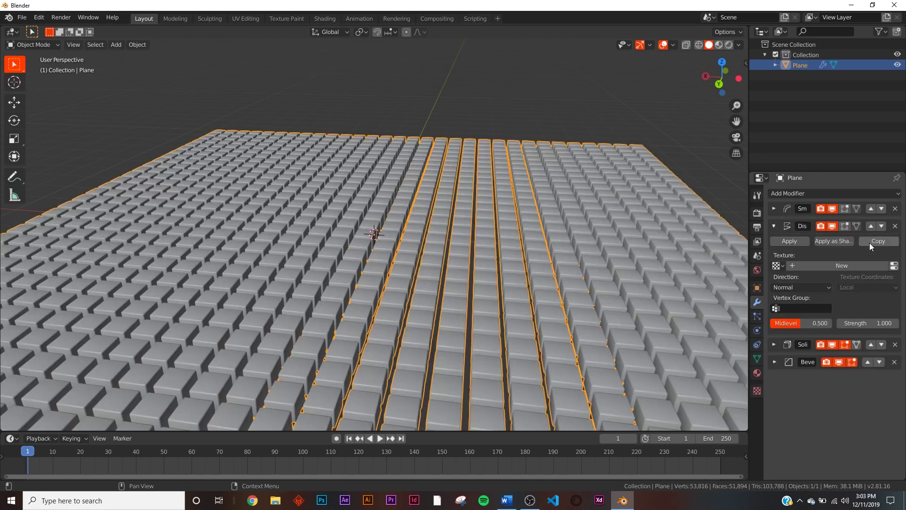
click(871, 226)
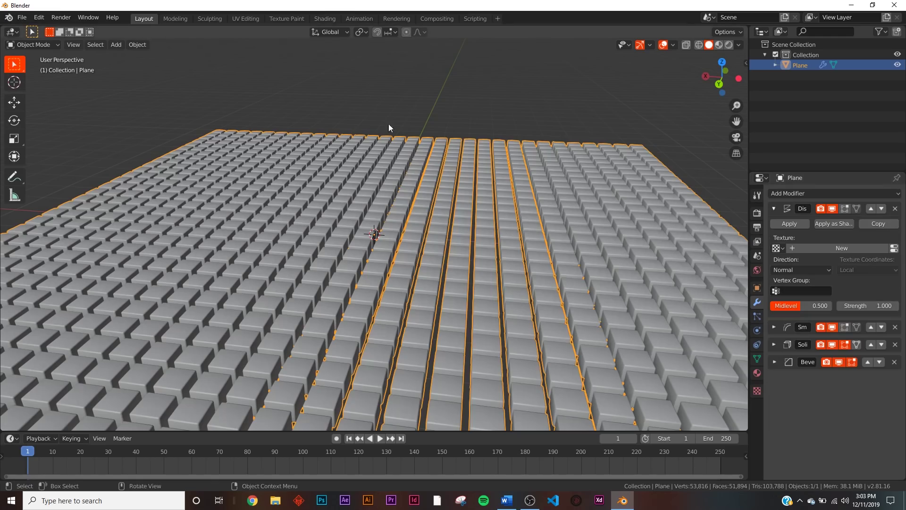
middle_drag(507, 309, 793, 332)
Step: Create a new texture for the Displace modifier and make it a Clouds texture
click(860, 248)
click(894, 249)
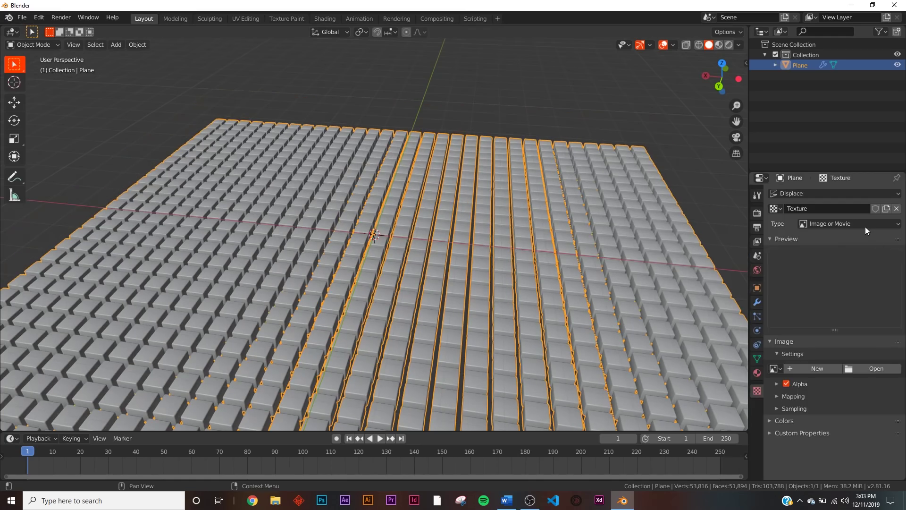
click(865, 225)
click(841, 259)
middle_drag(736, 264, 465, 256)
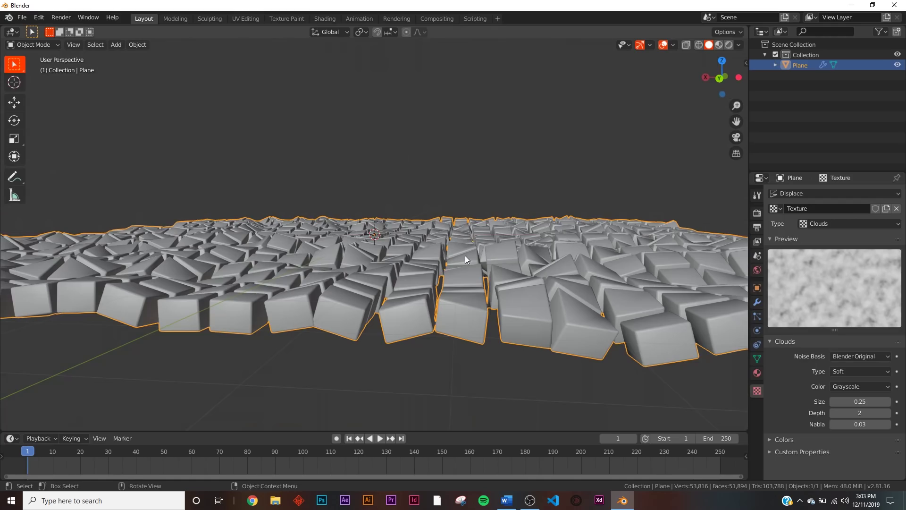
Step: Set the Clouds texture Depth to 0 and Size to 3.00
drag(857, 412, 892, 401)
click(864, 400)
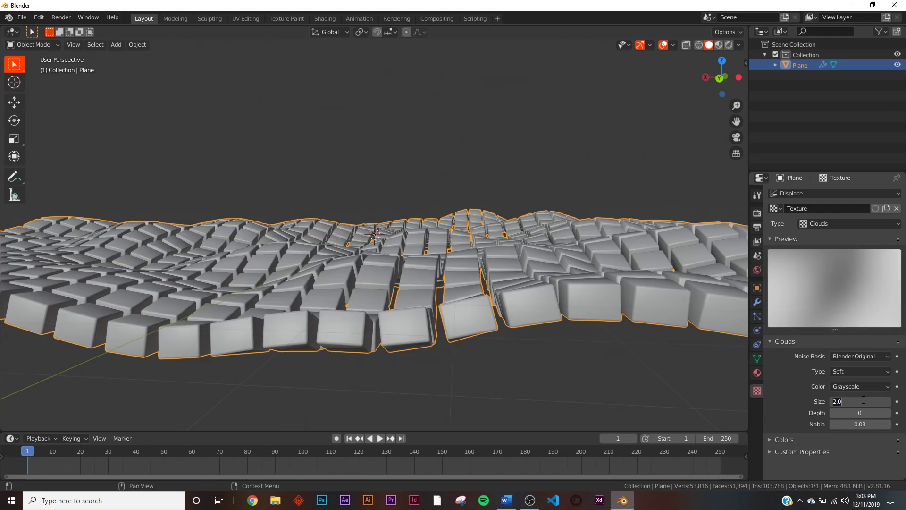
key(Return)
middle_drag(519, 321, 546, 222)
middle_drag(564, 284, 556, 248)
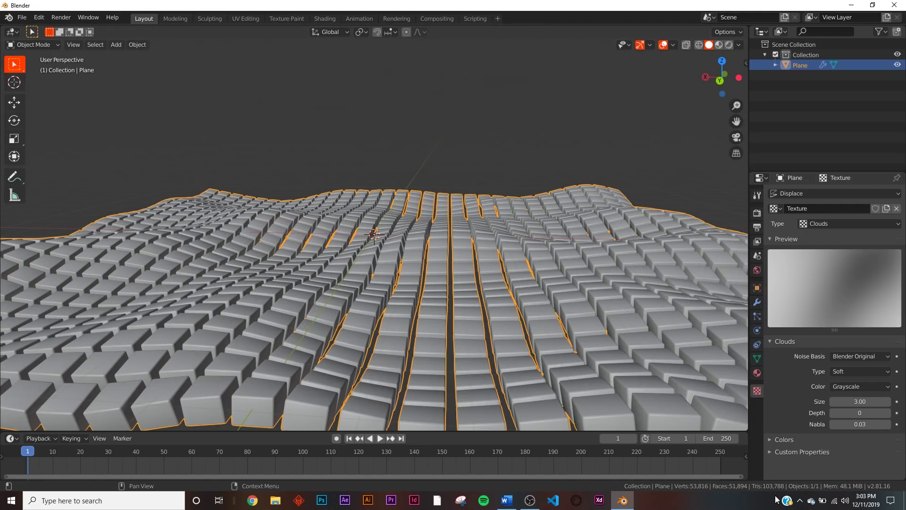
middle_drag(493, 302, 500, 274)
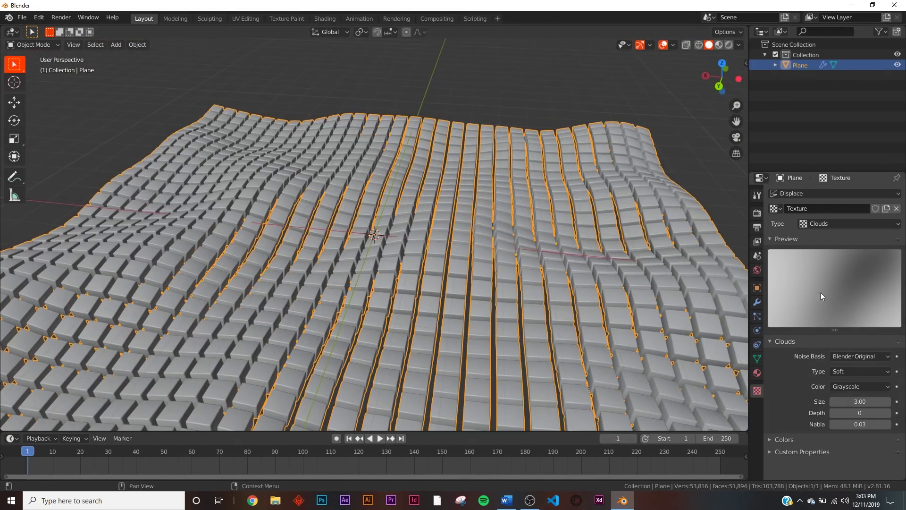
click(758, 302)
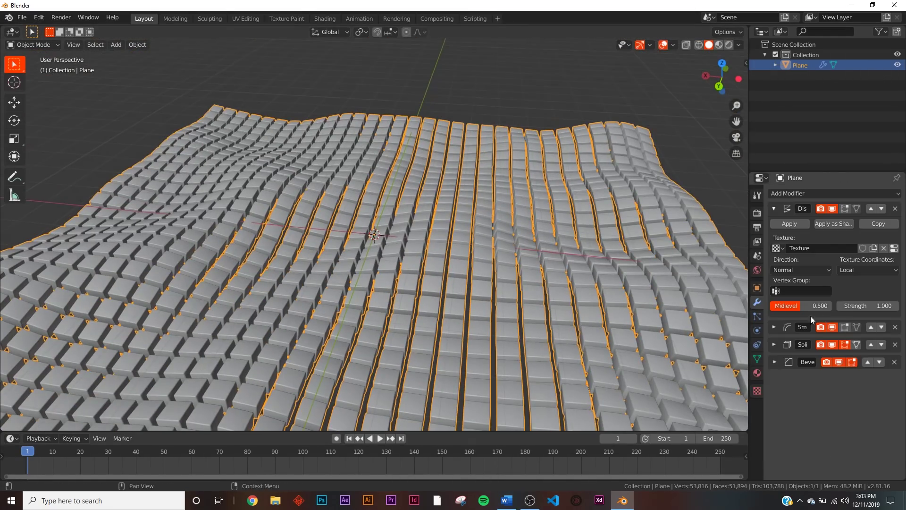
Step: Turn off the Bevel modifier's viewport display and shade the tile field flat
click(838, 362)
right_click(519, 191)
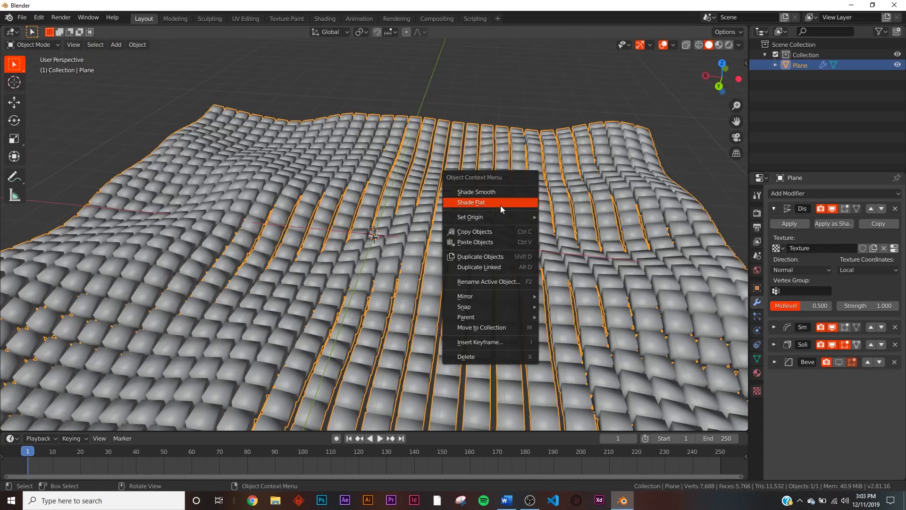
click(501, 206)
mouse_move(500, 205)
middle_down()
mouse_move(449, 380)
mouse_move(455, 222)
middle_up()
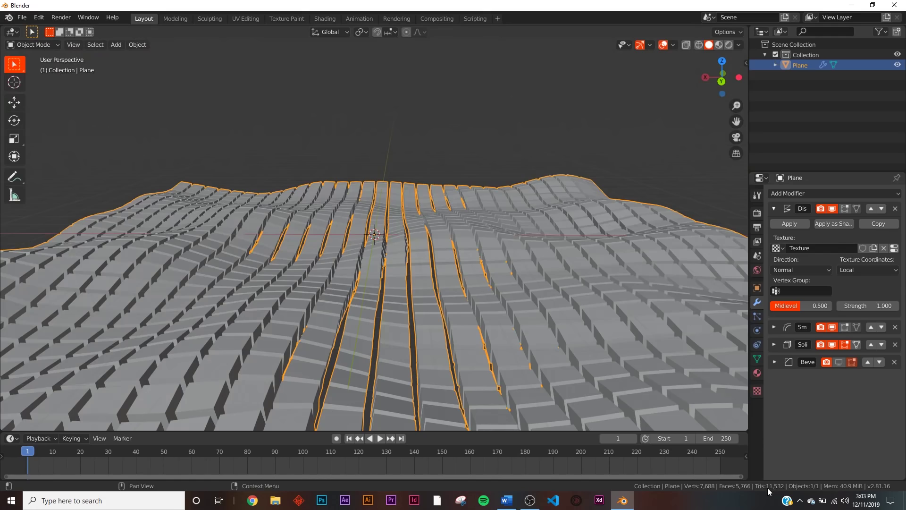
middle_drag(522, 278, 521, 249)
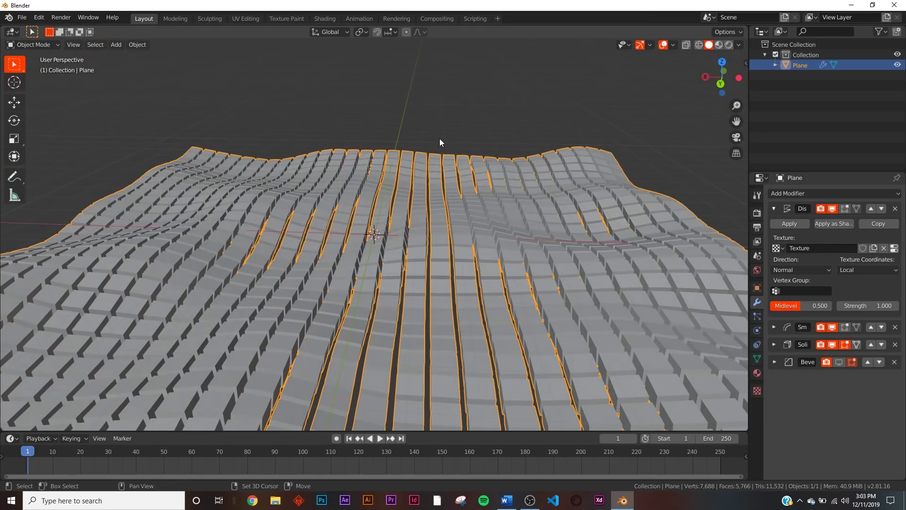
Step: Add a Plain Axes empty and lift it above the tile field
key(shift+a)
mouse_move(420, 228)
click(478, 230)
middle_drag(478, 235, 331, 198)
key(alt+a)
click(10, 121)
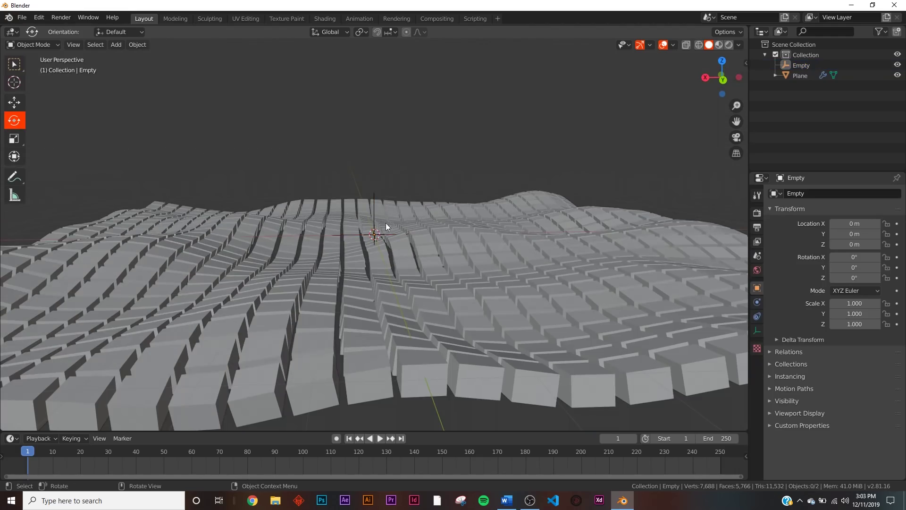
click(375, 202)
key(g)
click(456, 221)
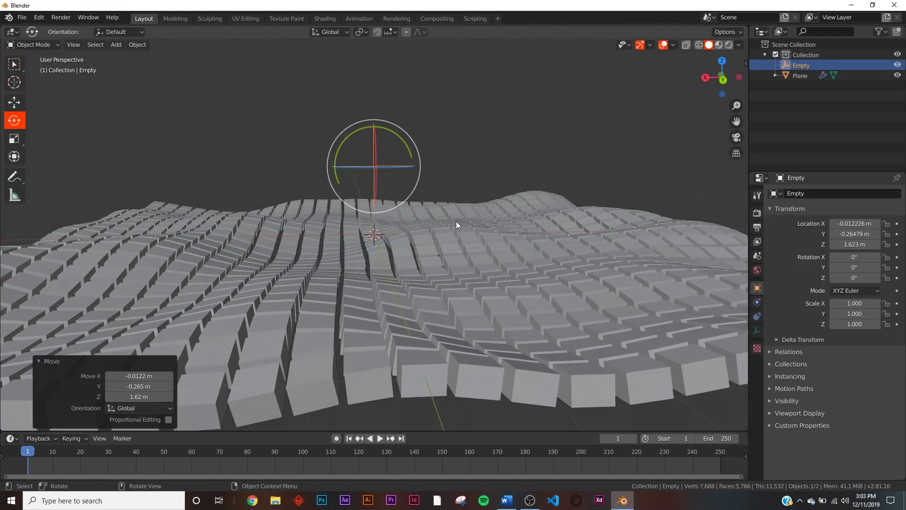
Step: Rename the empty to 'move' in the Outliner
click(581, 283)
click(412, 165)
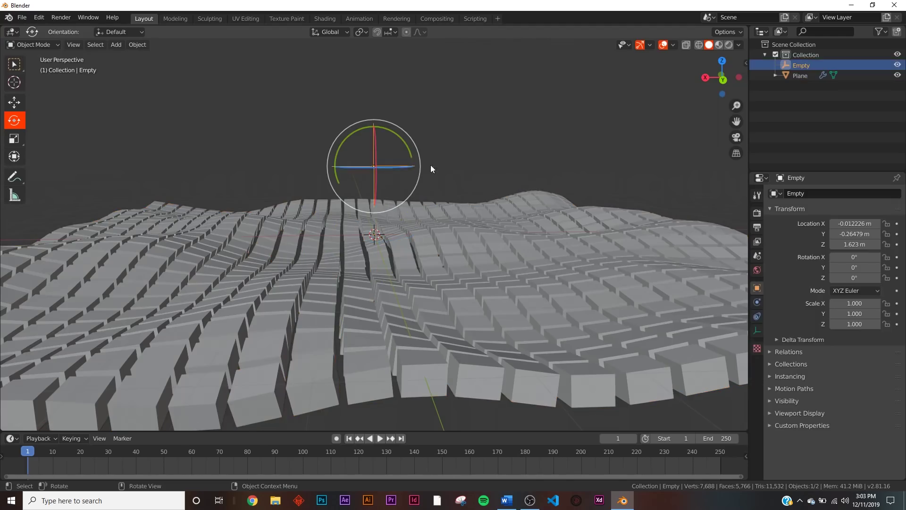
double_click(801, 65)
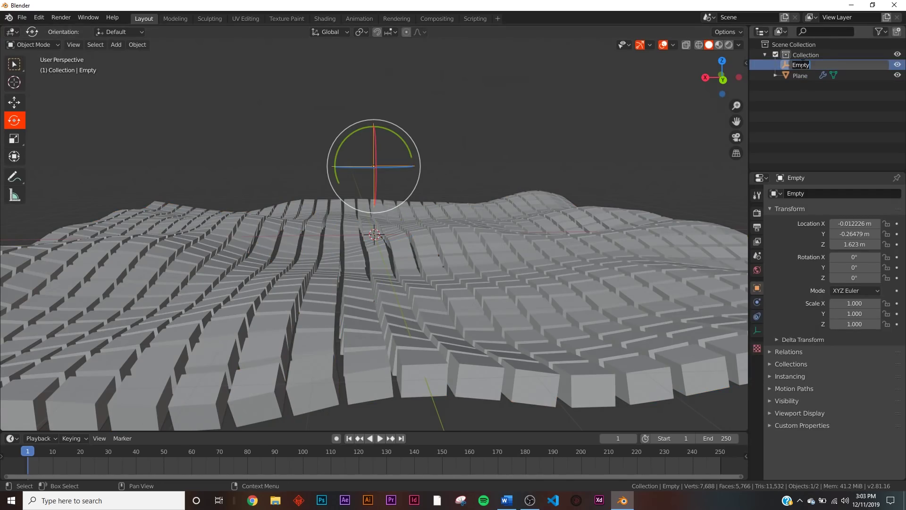
key(Return)
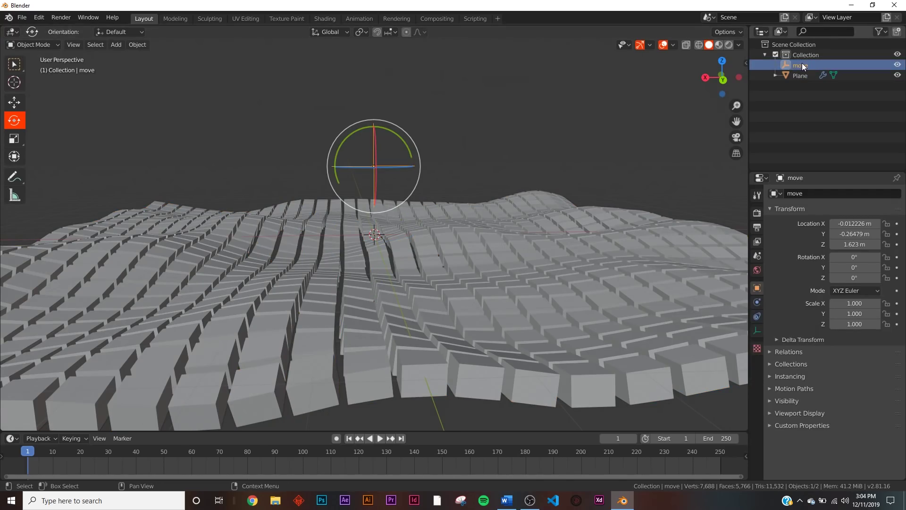
Step: Set the plane's Displace texture coordinates to Global
click(546, 232)
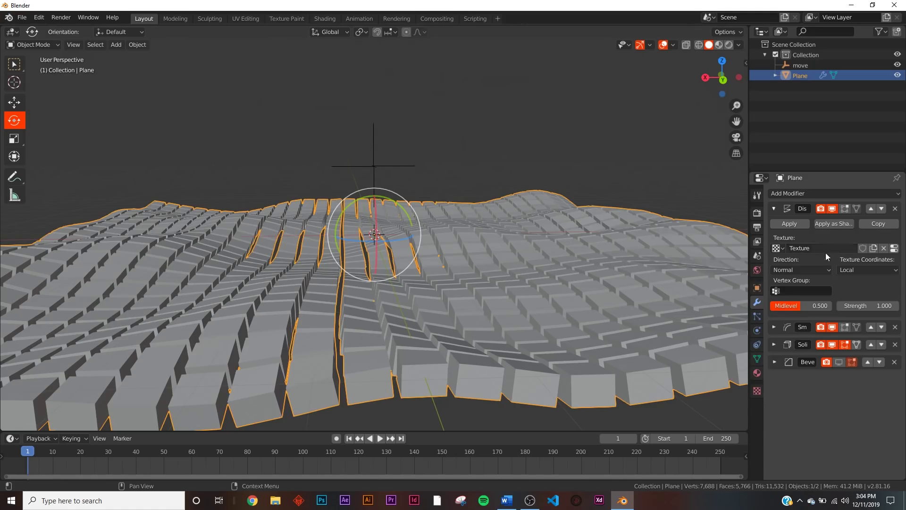
click(871, 270)
click(848, 293)
Step: Set the Displace texture coordinates to Object, using the move empty
click(866, 271)
click(832, 304)
click(855, 291)
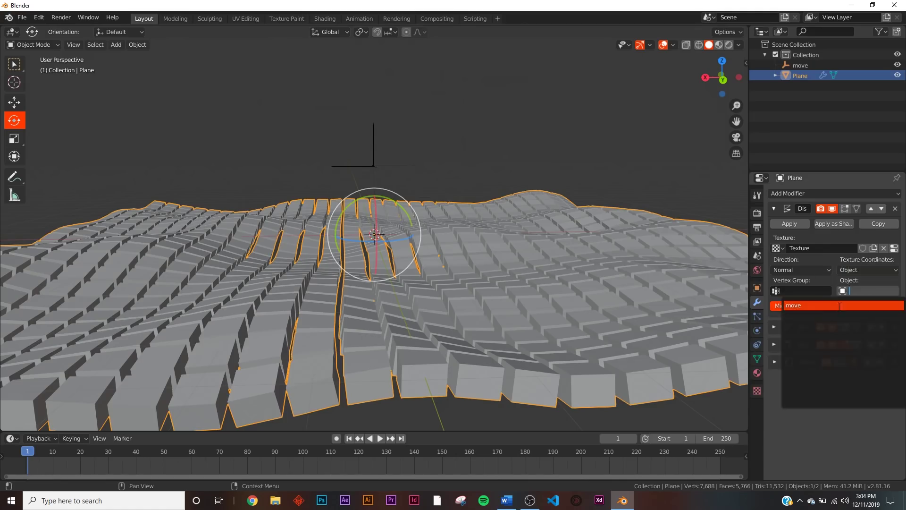
click(823, 307)
Step: With the move empty selected, set the animation end frame to 120
click(370, 136)
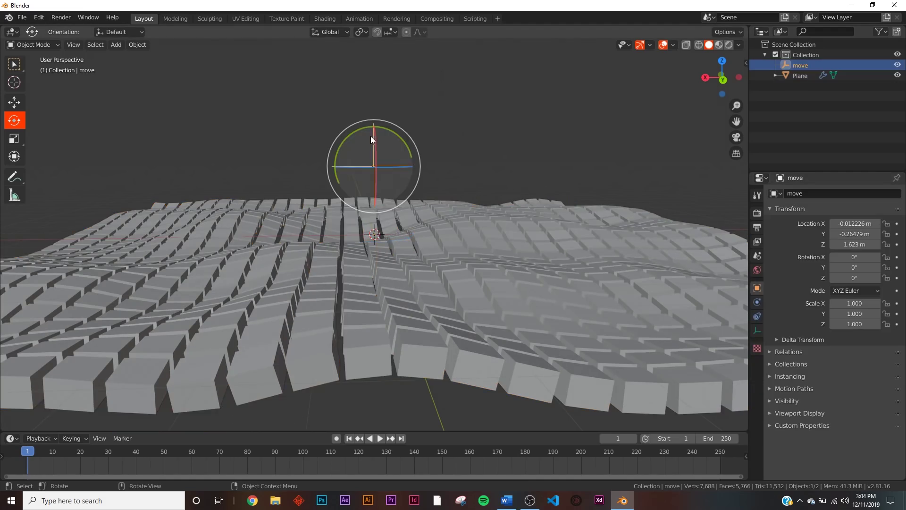
key(r)
key(r)
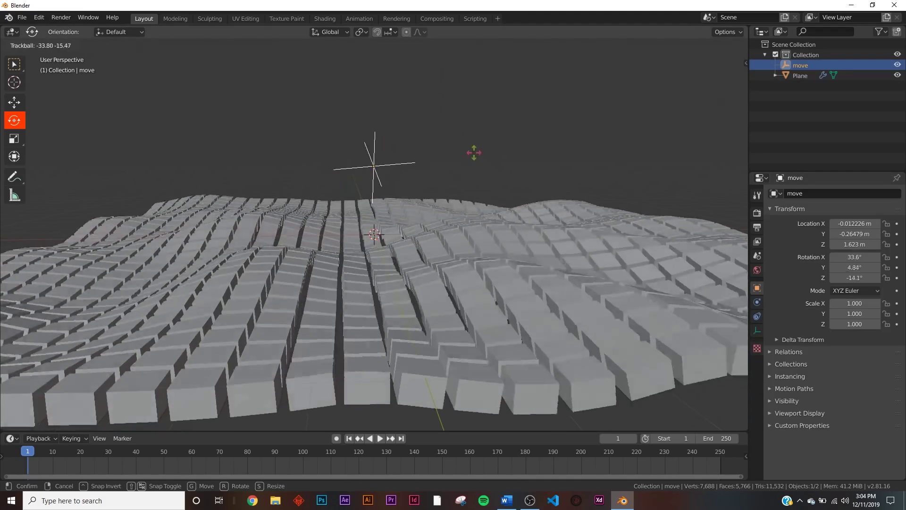
key(Escape)
click(725, 437)
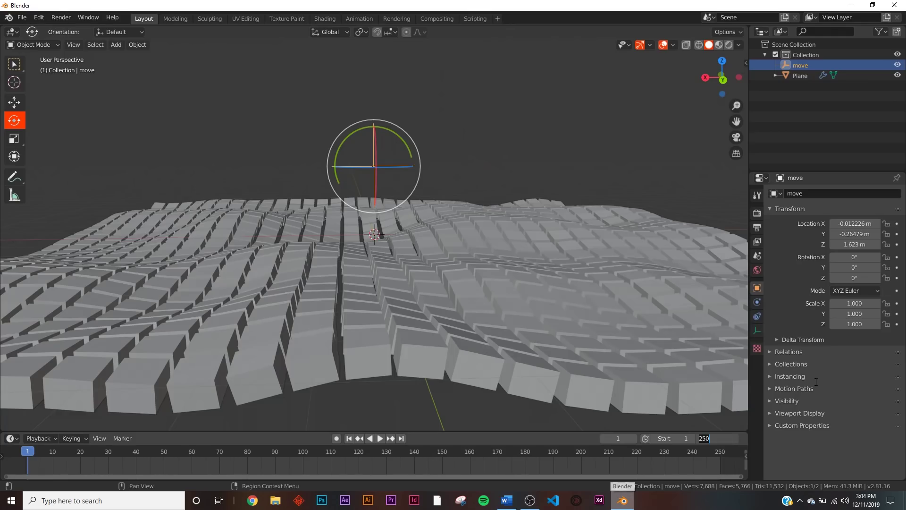
text(120)
key(Return)
middle_drag(323, 472, 468, 469)
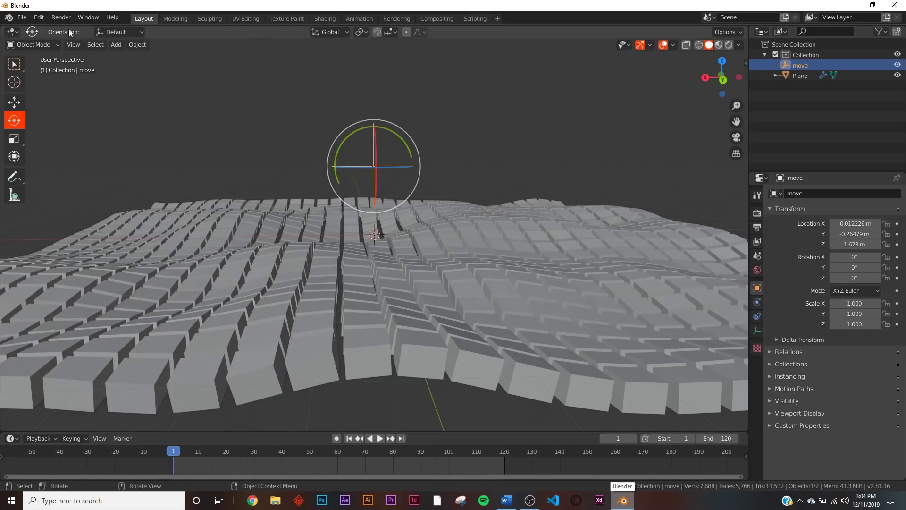
click(38, 17)
Step: Set new keyframes' Default Interpolation to Linear in the Animation preferences, then return to the scene
click(67, 169)
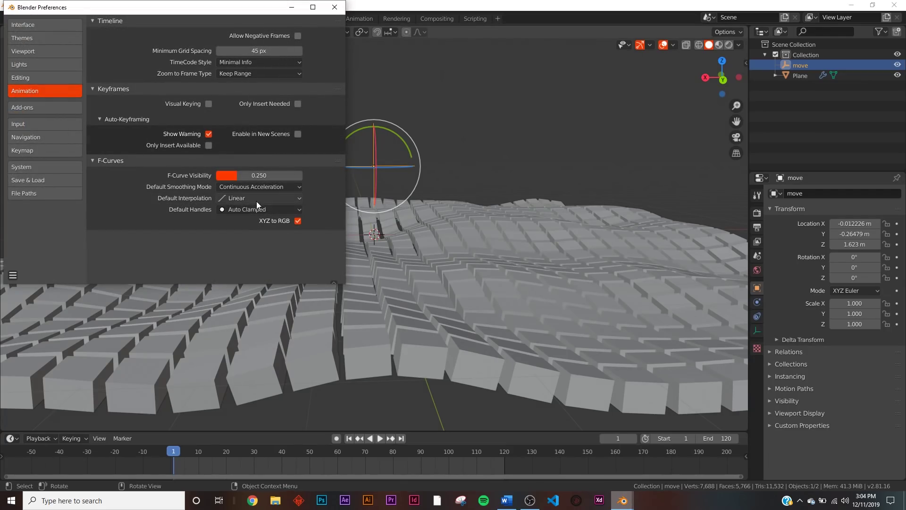
click(768, 302)
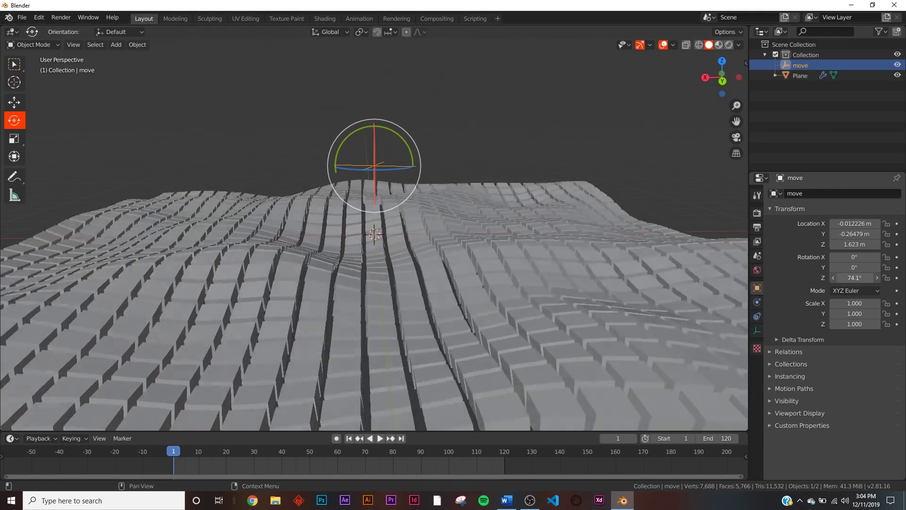
Step: Reset the move empty's Z rotation to 0° and bring up the Cycles render settings
click(856, 278)
key(Return)
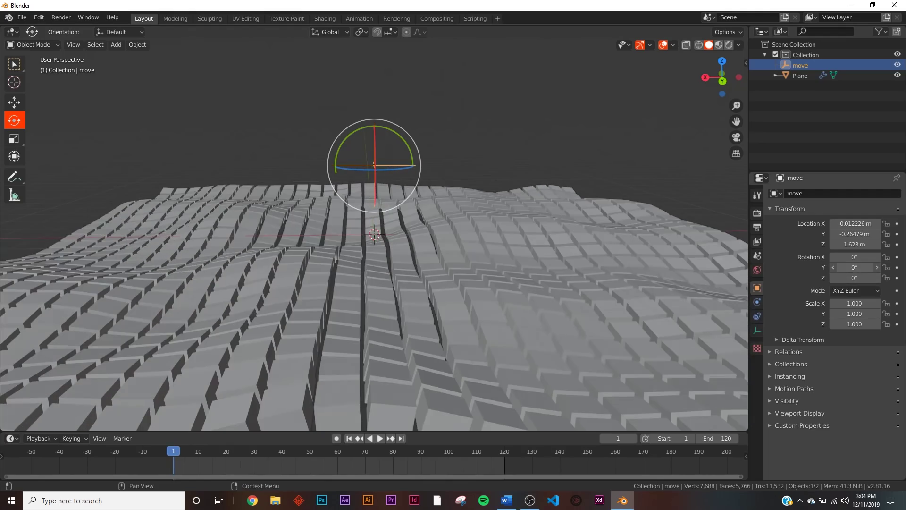
right_click(855, 268)
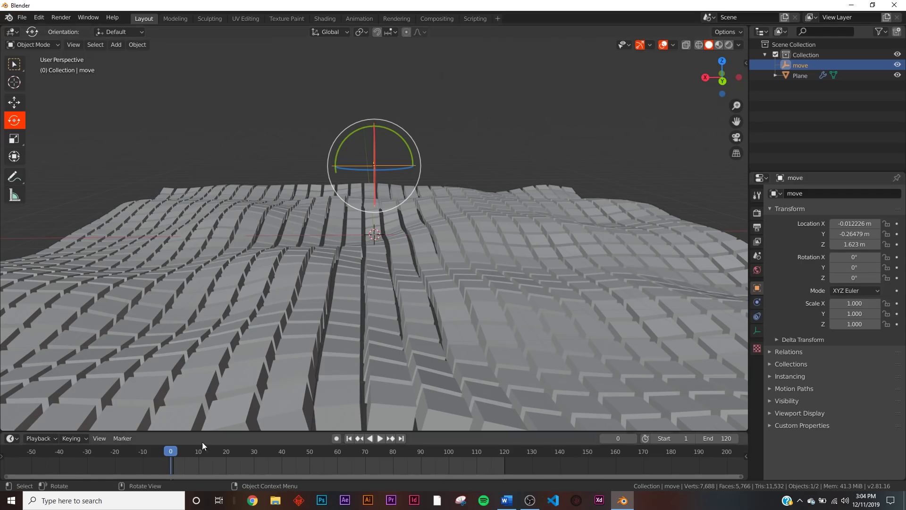
click(756, 213)
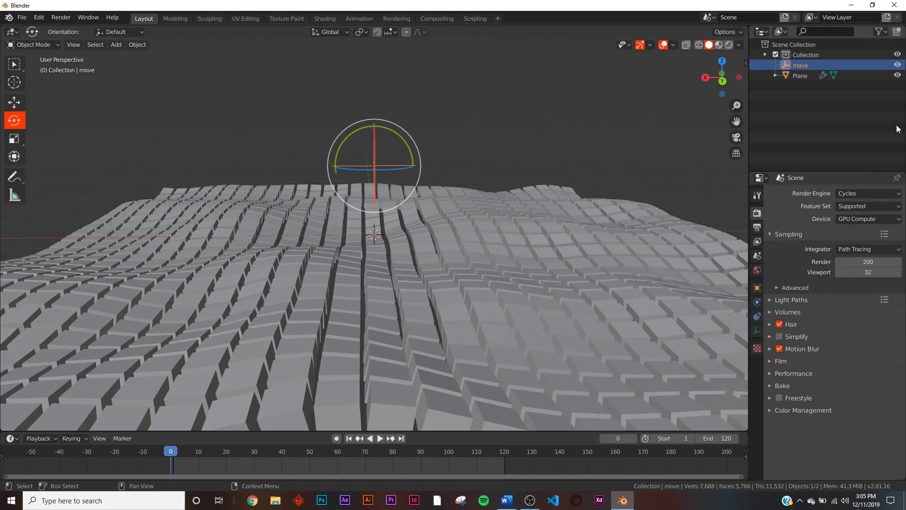
Step: Change the render engine from Cycles to Eevee and go back to the move empty's Object properties
click(854, 191)
click(853, 203)
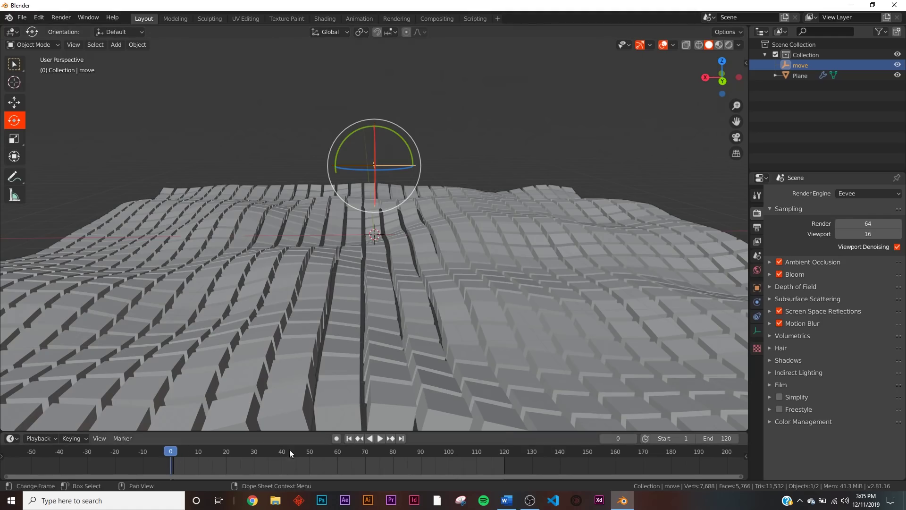
click(757, 289)
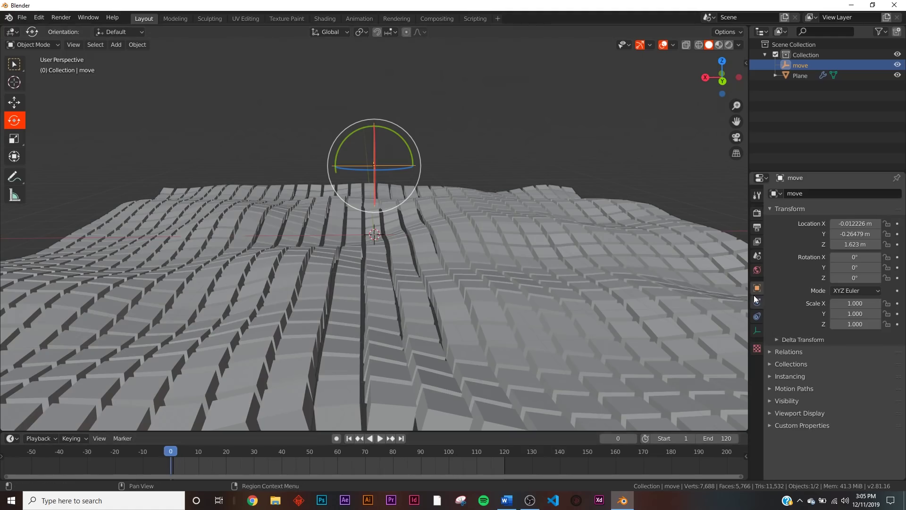
Step: Keyframe the move empty's Y rotation at 0° on frame 0 and 360° on frame 120, then play
click(897, 267)
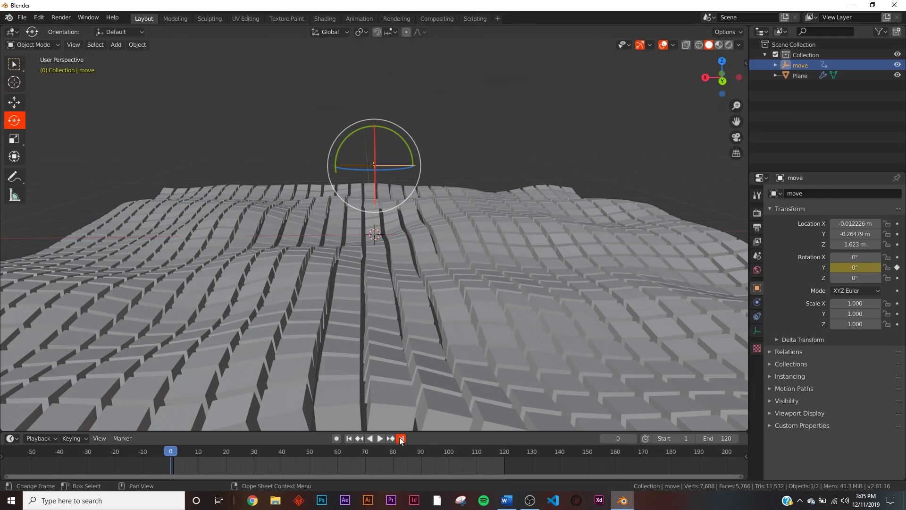
click(400, 438)
double_click(849, 268)
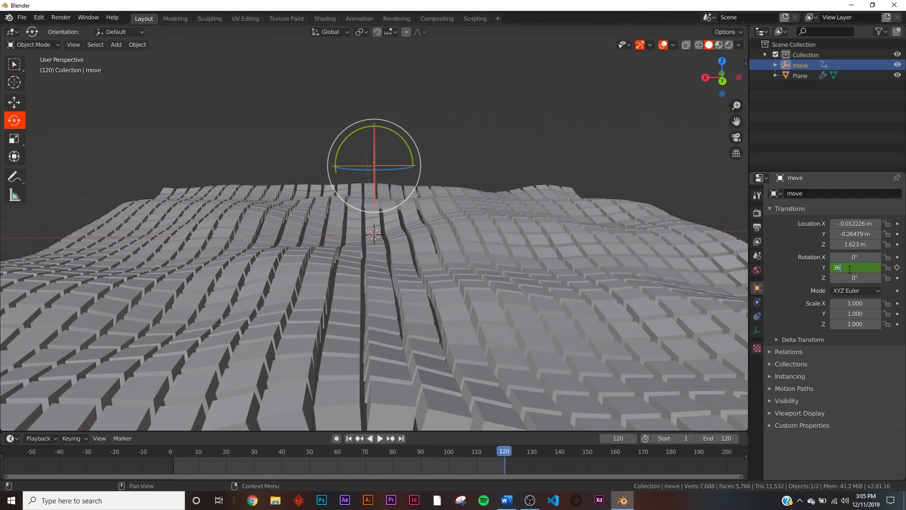
text(360)
key(Return)
click(897, 267)
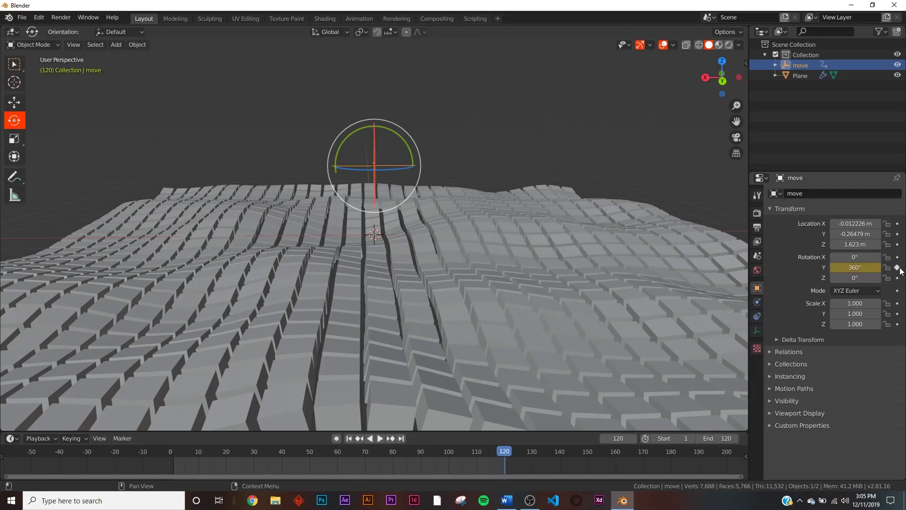
click(380, 437)
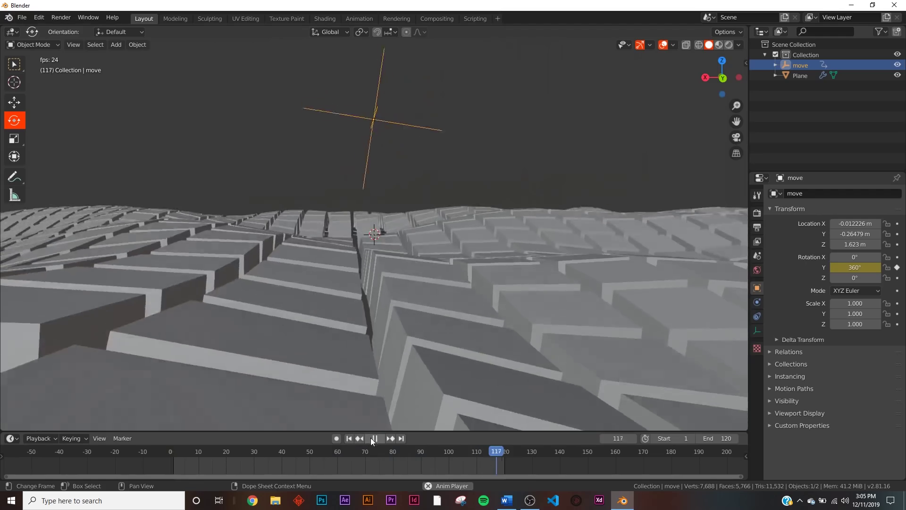
Step: Pause playback at frame 8 and orbit the view around the tile field
click(374, 439)
middle_drag(460, 176, 376, 205)
scroll(463, 252, down, 9)
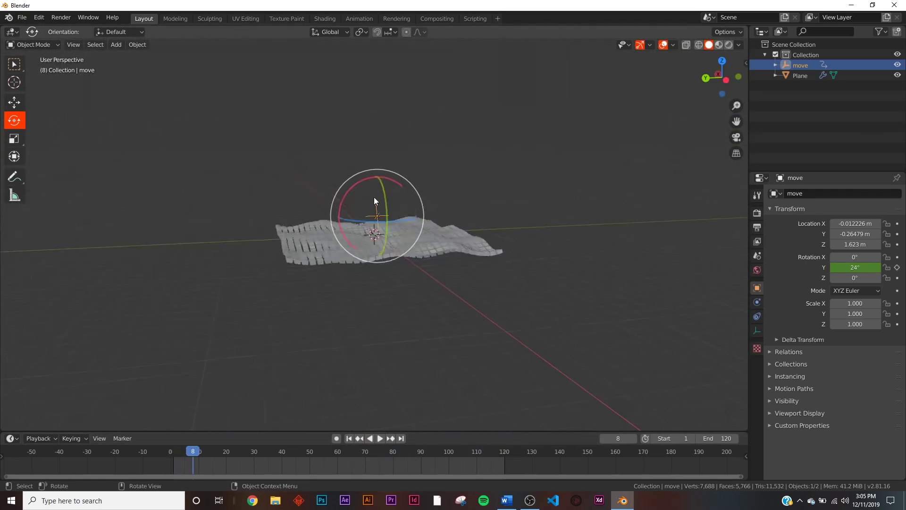
scroll(472, 263, up, 7)
middle_drag(472, 263, 415, 313)
scroll(376, 289, down, 5)
middle_drag(334, 290, 365, 296)
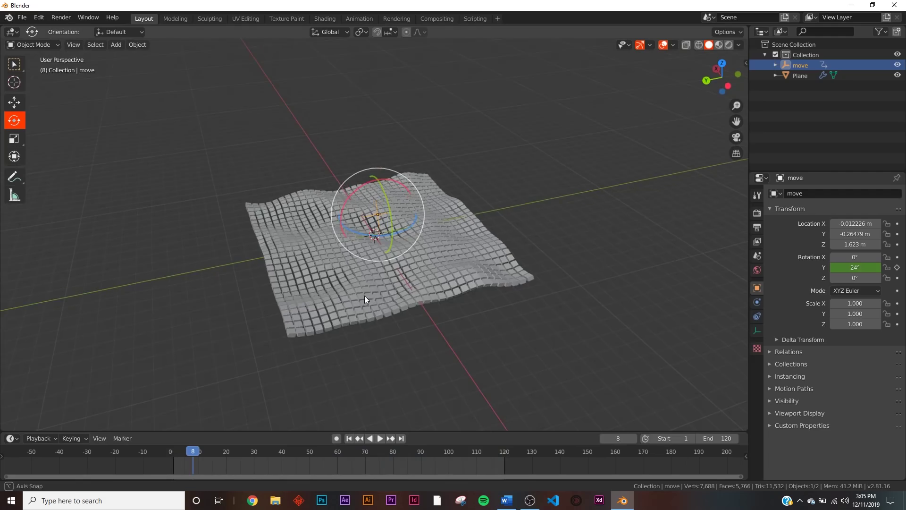
middle_drag(459, 275, 493, 262)
scroll(493, 262, up, 6)
middle_drag(488, 266, 511, 250)
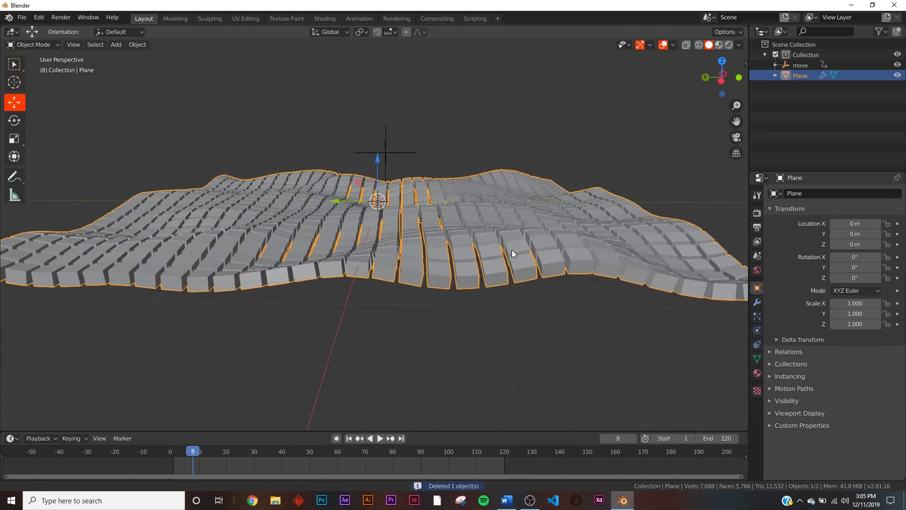
Step: Move the tile plane into a new collection named Collection 2
key(m)
click(494, 280)
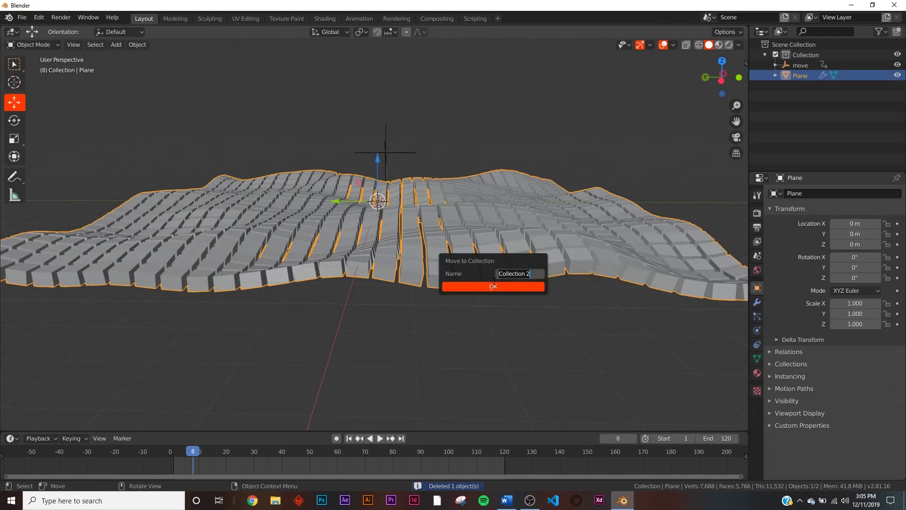
click(516, 286)
Step: Add a test Collection 2 instance, slide it 16 m along negative Y, then delete it
key(shift+a)
mouse_move(432, 370)
click(488, 379)
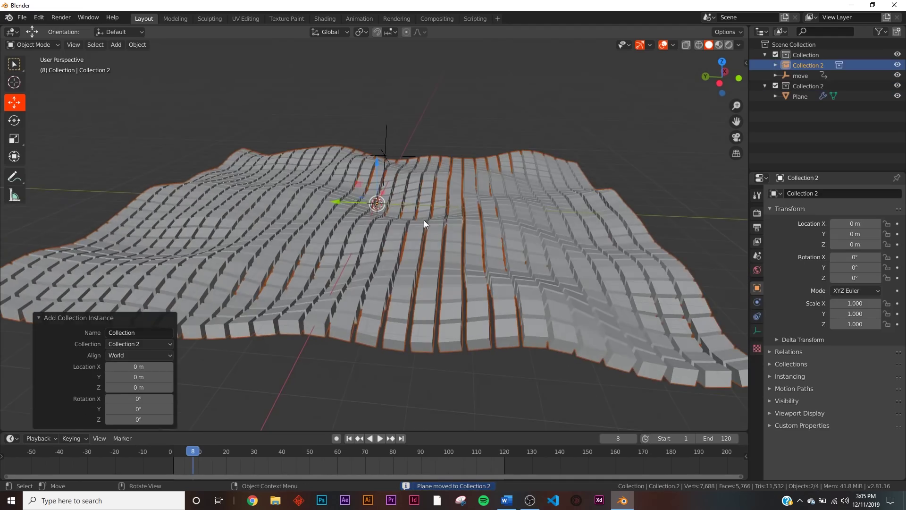
scroll(344, 205, down, 2)
ctrl+drag(333, 215, 689, 252)
middle_drag(690, 253, 218, 249)
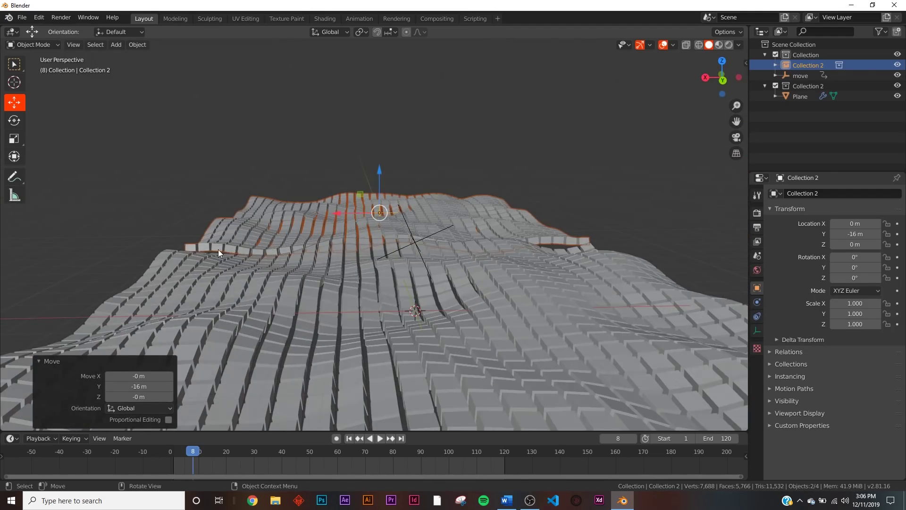
middle_drag(556, 244, 572, 241)
middle_drag(328, 202, 379, 246)
key(Delete)
middle_drag(646, 314, 423, 254)
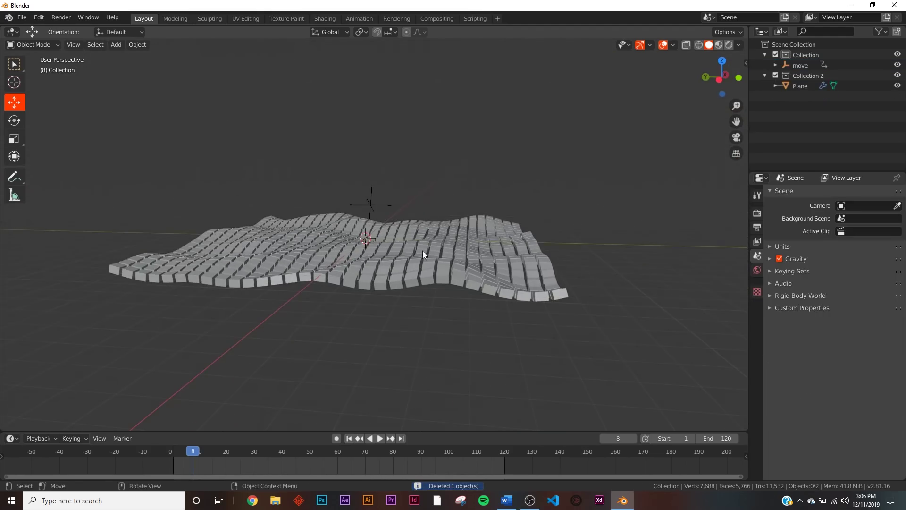
Step: Add a Plain Axes empty and place it at Y −8 m at the tile field's edge
middle_drag(715, 254, 603, 245)
key(shift+a)
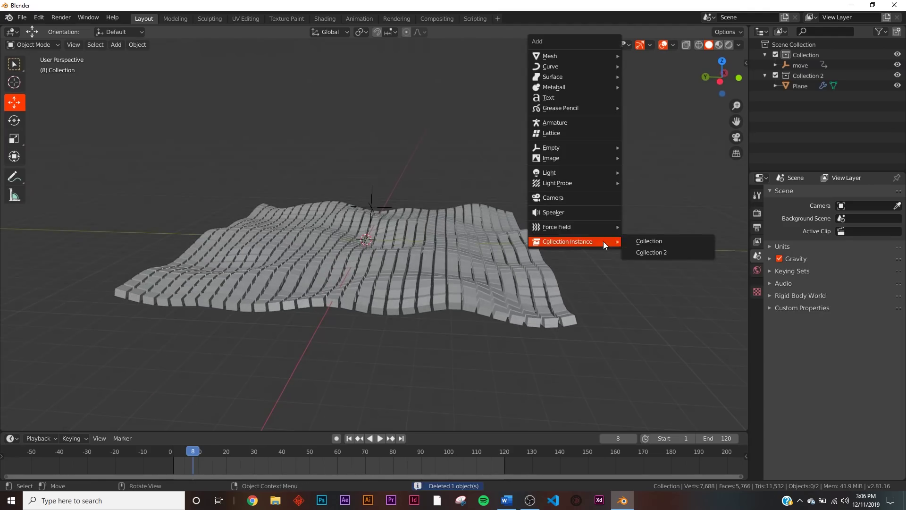
mouse_move(568, 147)
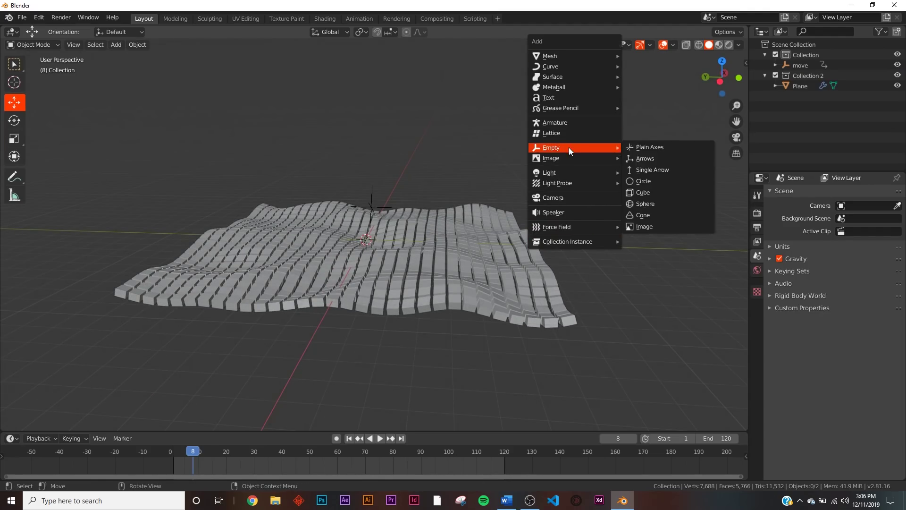
click(664, 149)
middle_drag(340, 240, 465, 243)
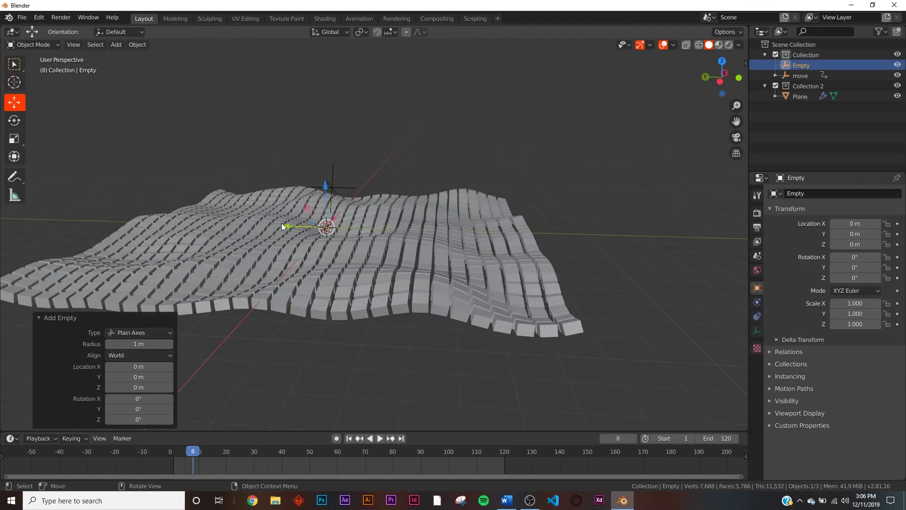
drag(282, 227, 287, 225)
drag(443, 243, 480, 245)
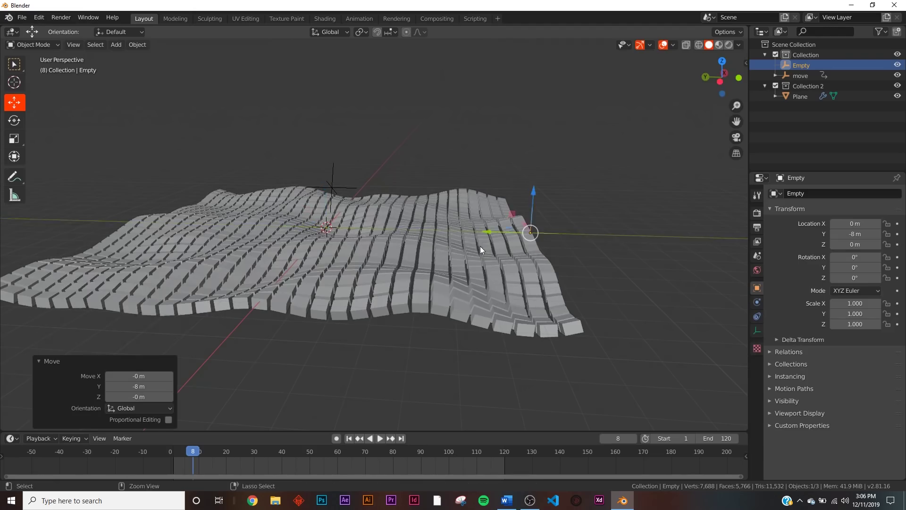
middle_drag(480, 246, 437, 238)
middle_drag(503, 232, 507, 216)
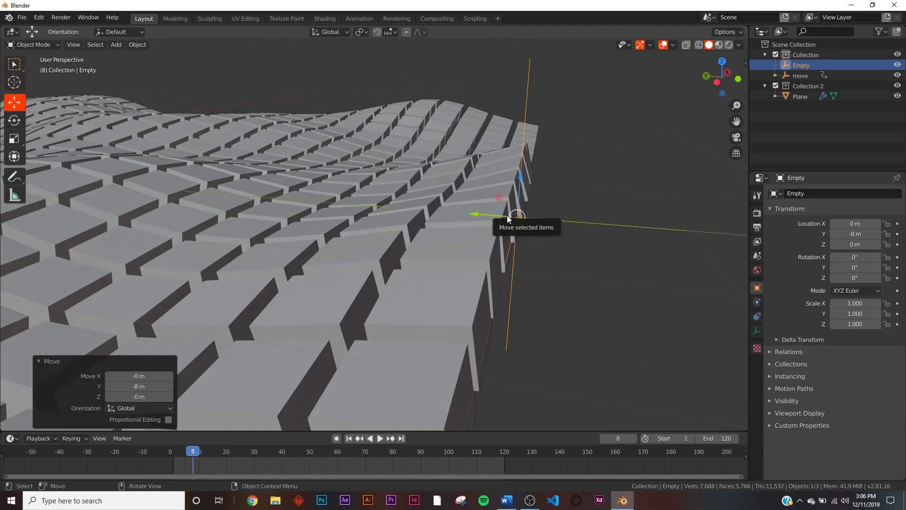
Step: Select the tile plane and show its modifier stack with the first modifier collapsed
click(468, 264)
click(529, 95)
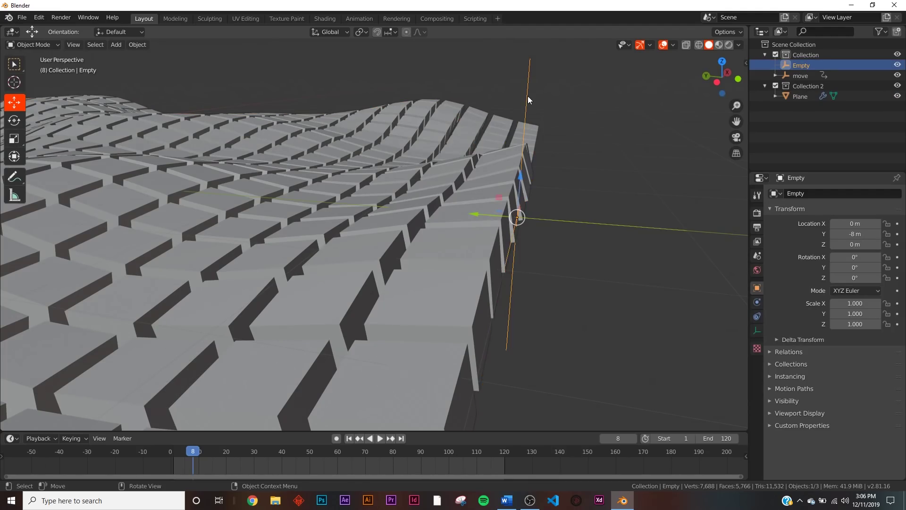
scroll(528, 95, down, 6)
click(325, 262)
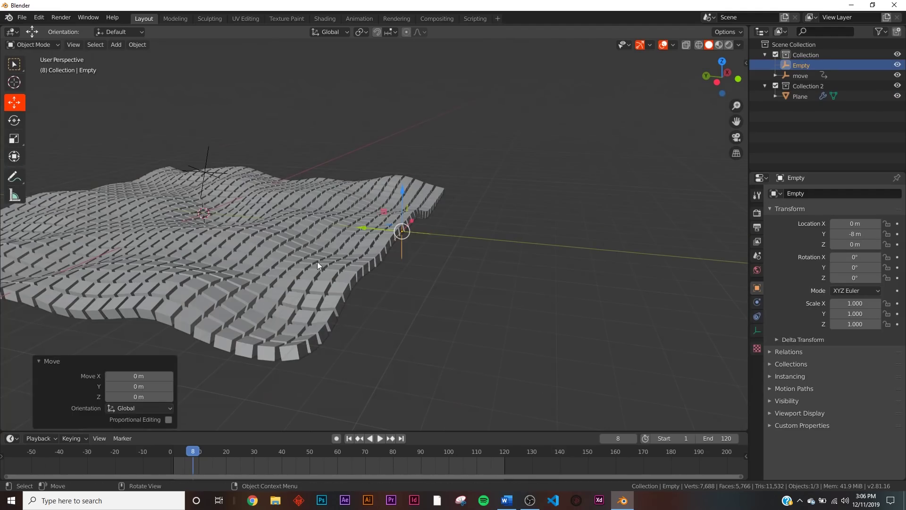
click(757, 302)
click(771, 208)
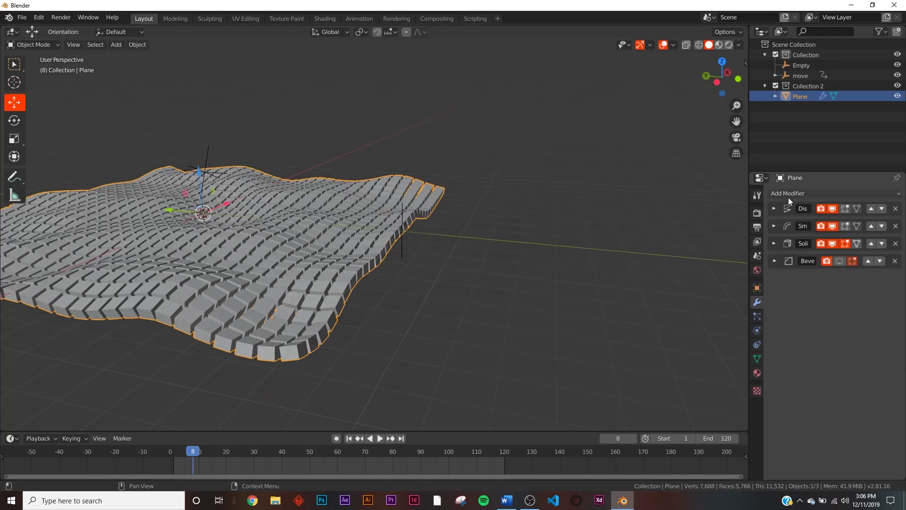
Step: Add a Mirror modifier to the plane using the Empty, renamed mirror, as mirror object
click(789, 194)
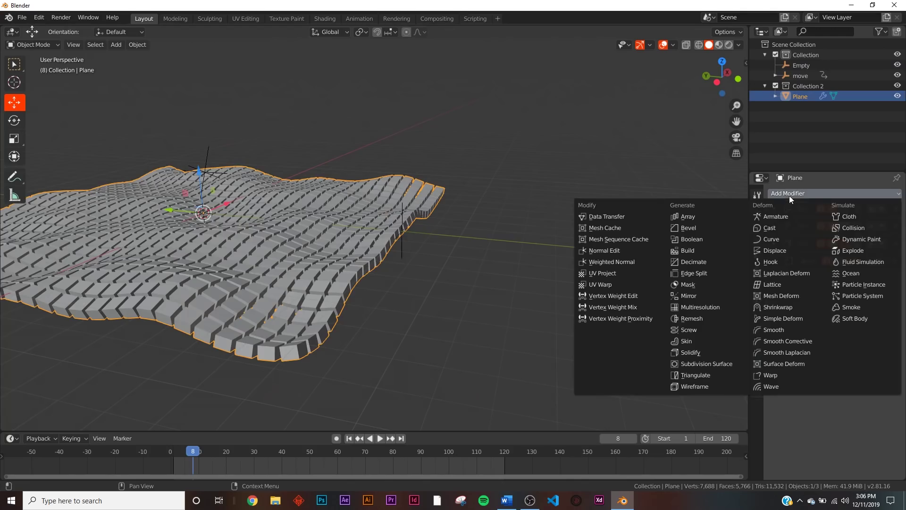
click(704, 296)
click(792, 368)
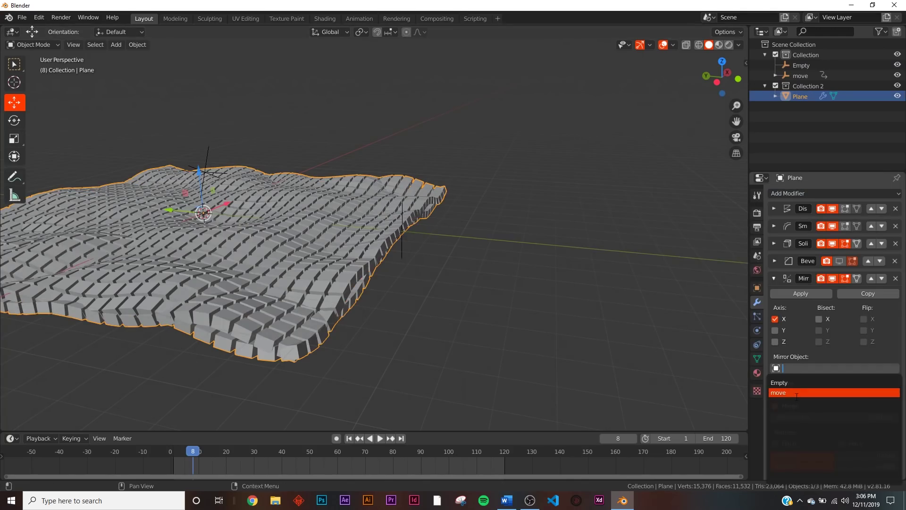
click(792, 382)
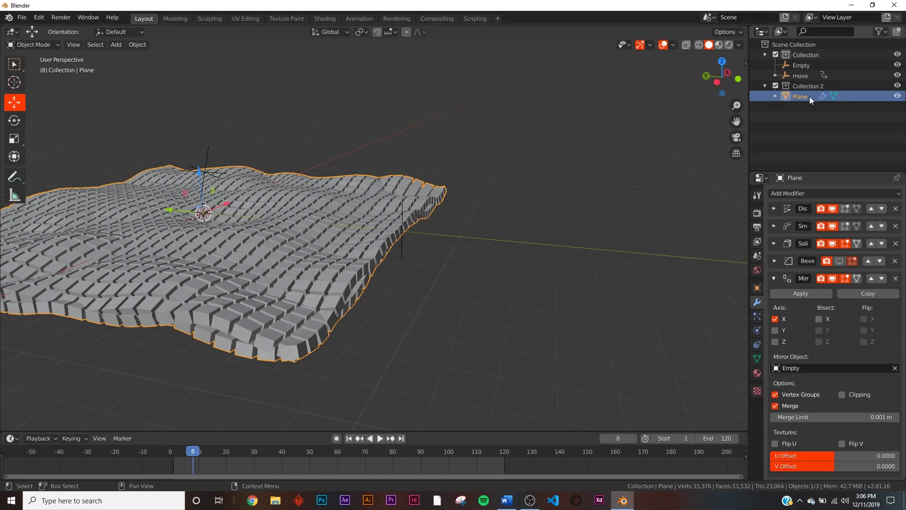
click(802, 67)
double_click(802, 67)
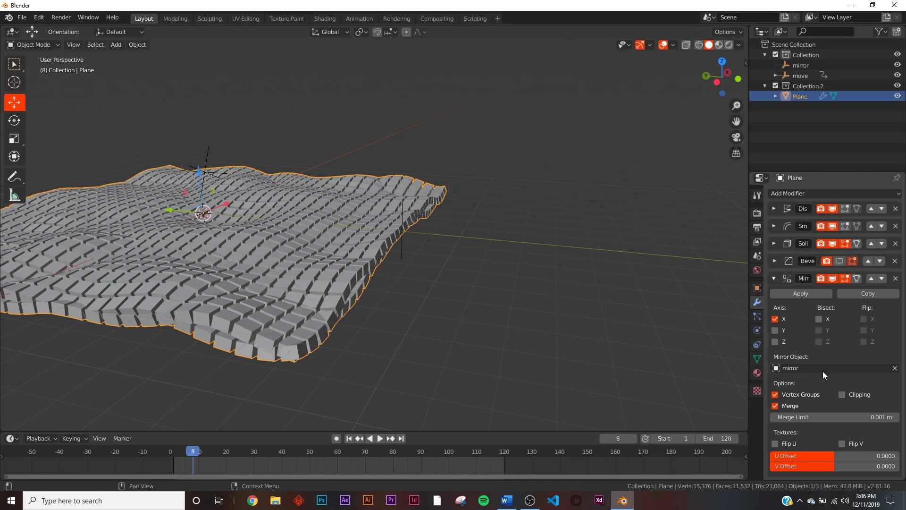
Step: Switch the mirror axis from X to Y and play the animation to check the doubled field
click(775, 319)
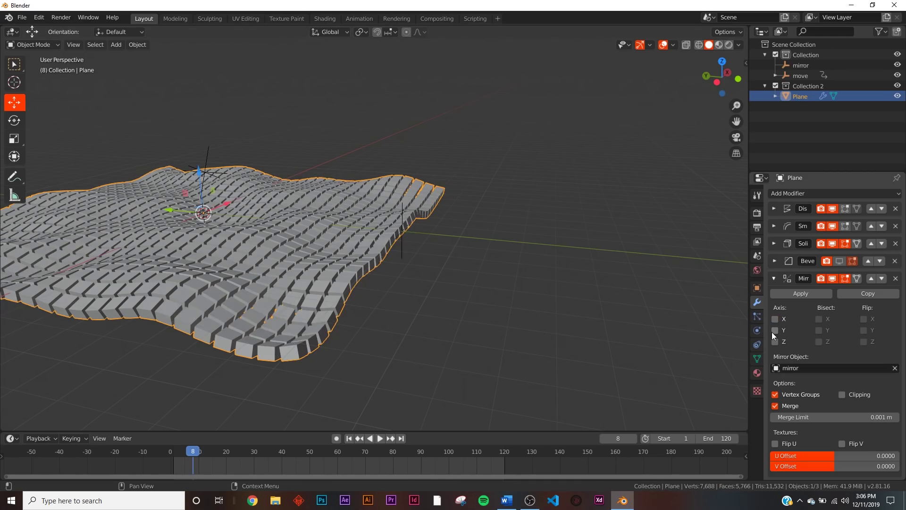
click(775, 331)
middle_drag(427, 302, 376, 443)
click(380, 438)
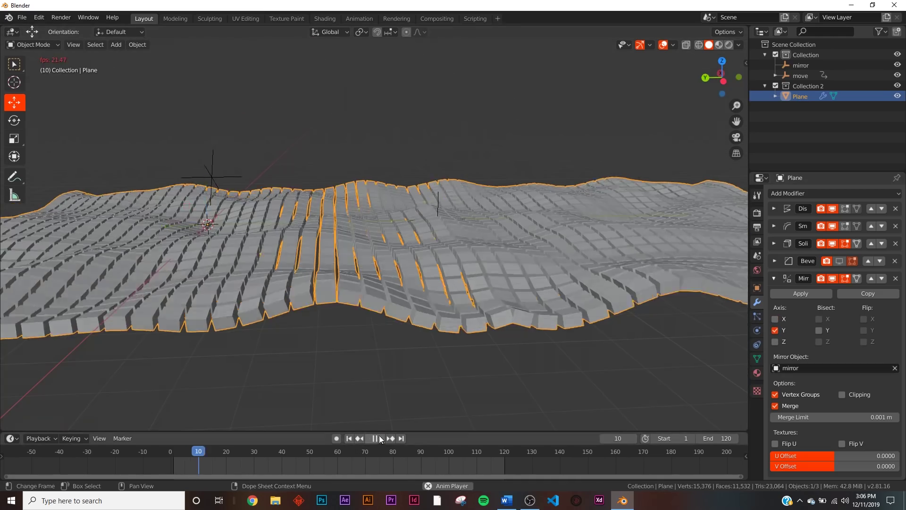
middle_drag(477, 257, 475, 288)
Step: Stop playback and place a new Collection 2 instance at Y −32 m
key(space)
key(shift+a)
mouse_move(444, 377)
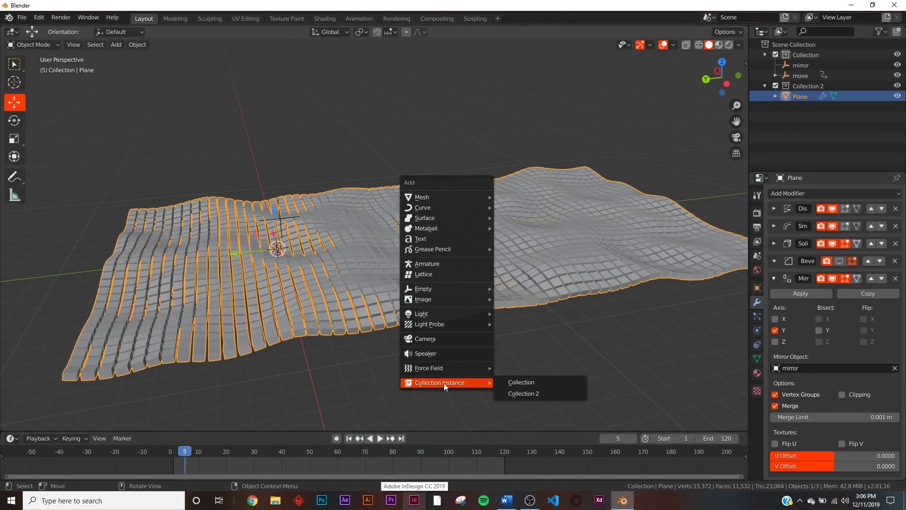
click(525, 393)
shift+middle_drag(527, 328, 468, 328)
shift+middle_drag(414, 255, 350, 254)
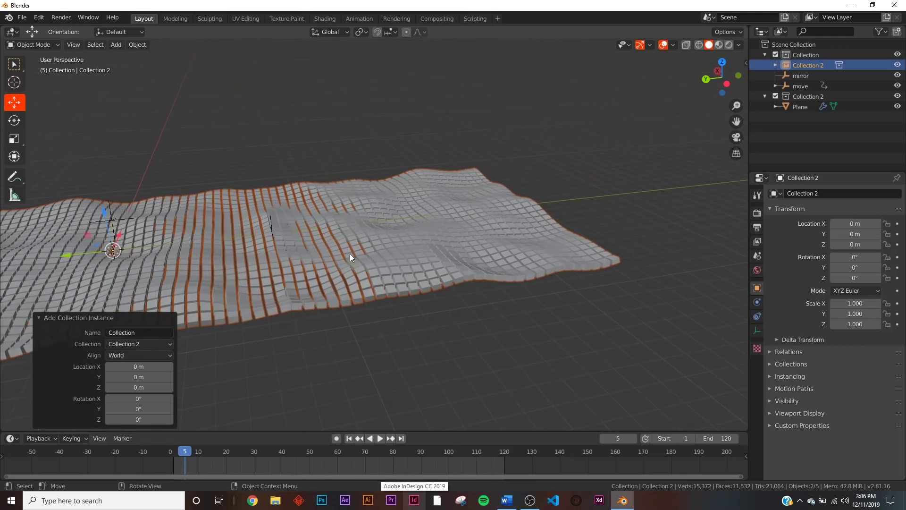
drag(71, 257, 598, 248)
click(624, 329)
shift+middle_drag(623, 325, 517, 316)
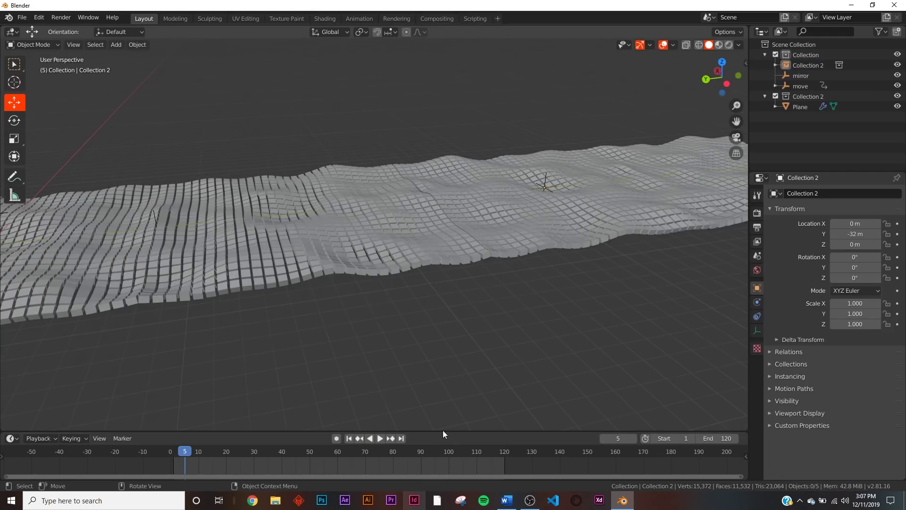
Step: Play the animation, orbit around the waving strip from several angles, and pause at frame 113
click(381, 438)
middle_drag(335, 155, 464, 225)
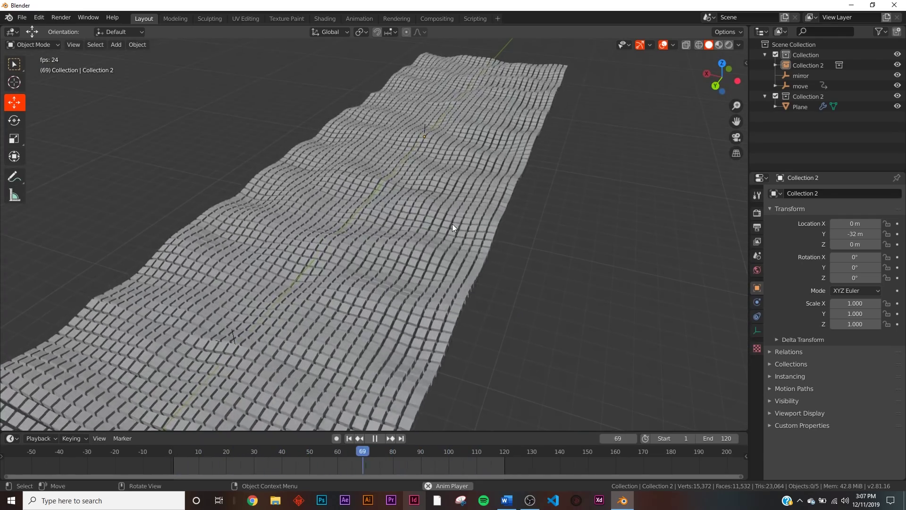
middle_drag(463, 213, 396, 201)
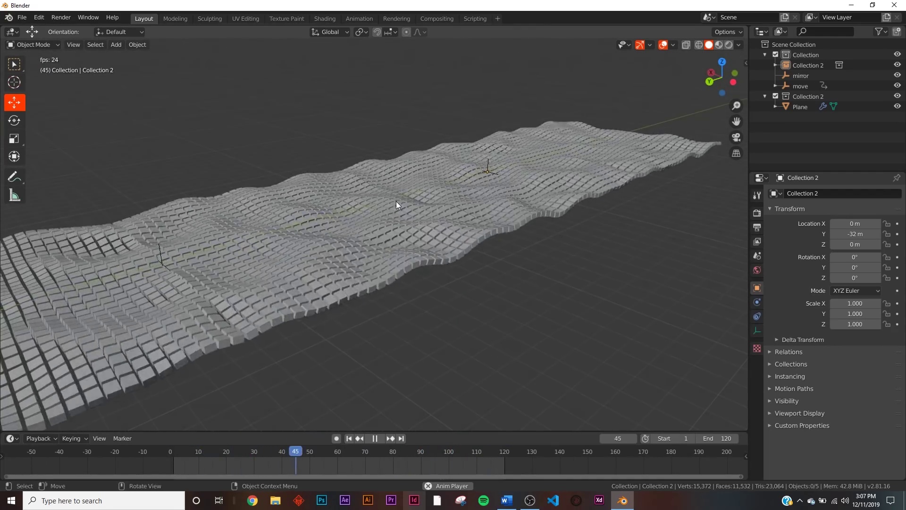
middle_drag(466, 215, 437, 324)
middle_drag(509, 291, 456, 346)
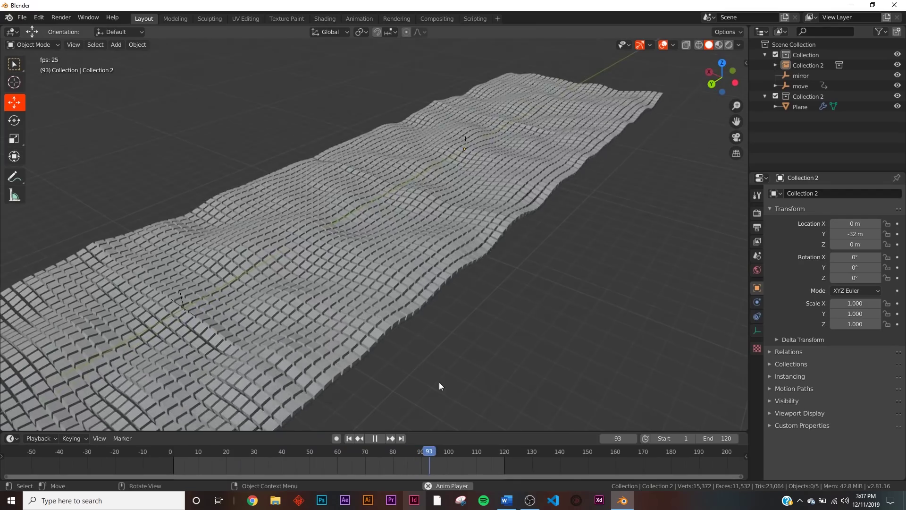
click(375, 439)
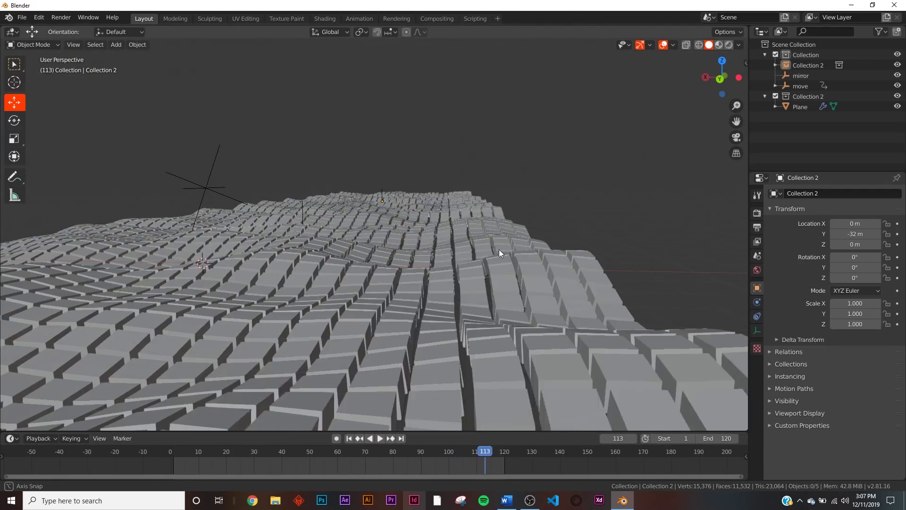
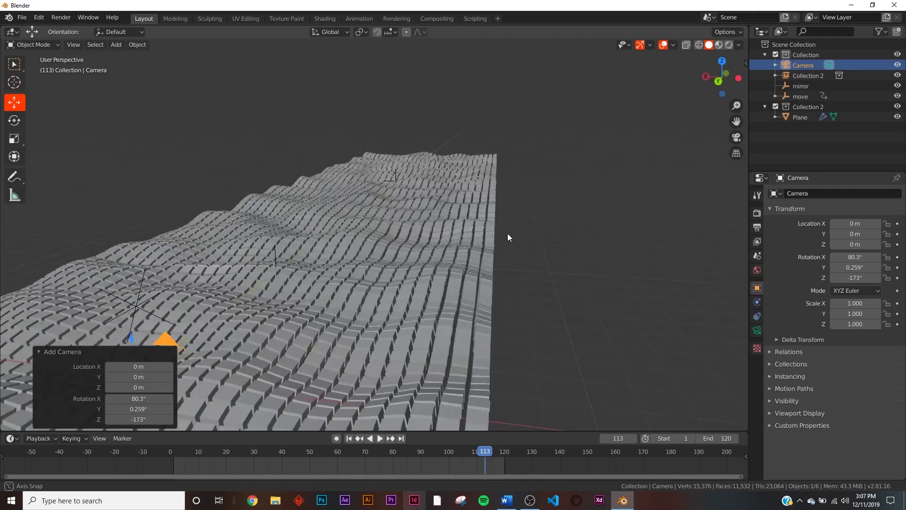
Step: Move the camera to Y 8 m, about 1.1 m above the tiled surface
ctrl+drag(355, 210, 215, 218)
drag(254, 170, 255, 162)
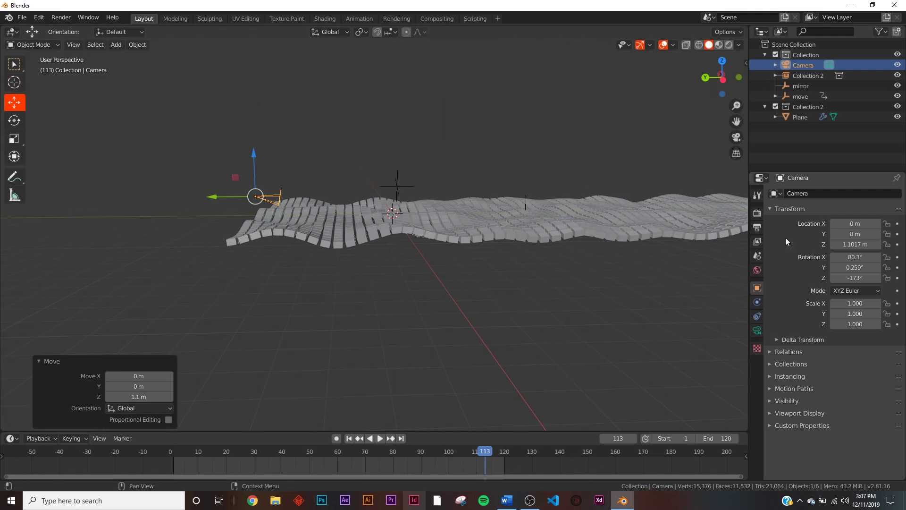
scroll(210, 194, up, 5)
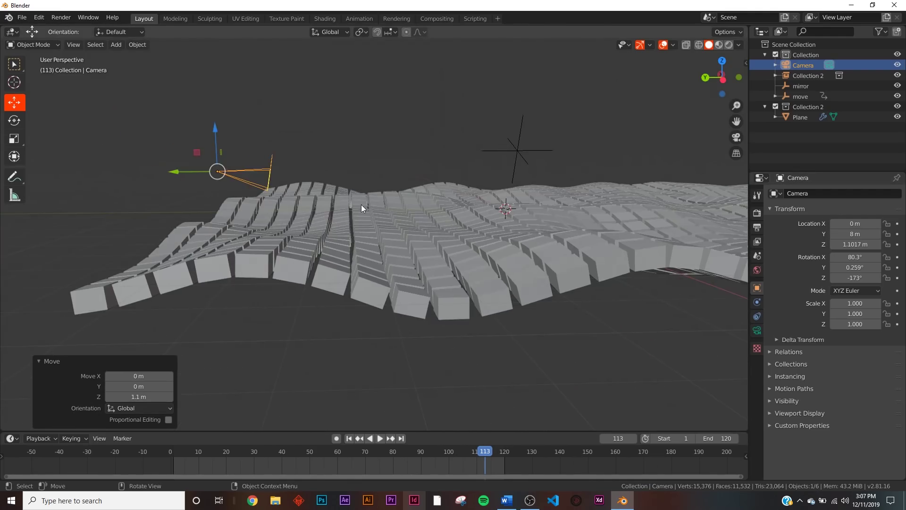
Step: Set the camera's Z rotation to -180° and rewind the timeline to frame 0
key(Return)
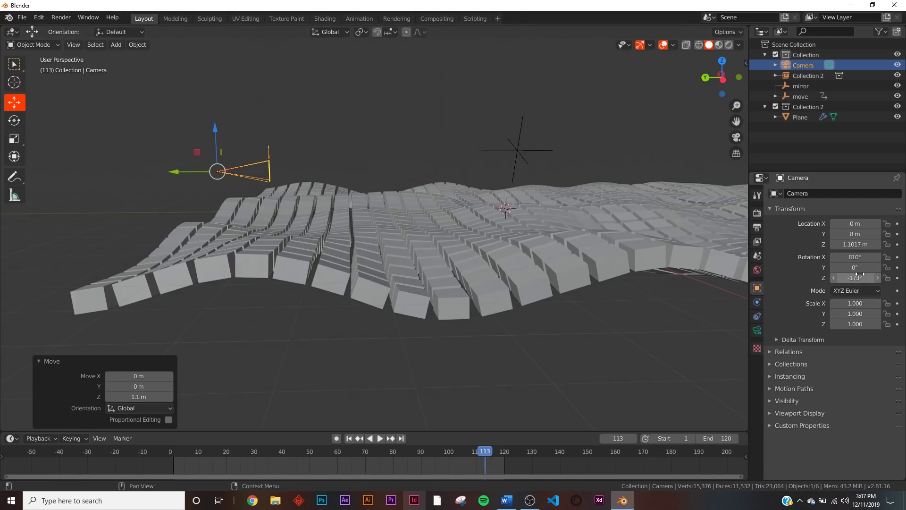
click(861, 274)
text(-180)
key(Return)
mouse_move(381, 213)
middle_down()
mouse_move(478, 218)
mouse_move(440, 183)
mouse_move(498, 222)
mouse_move(342, 481)
middle_up()
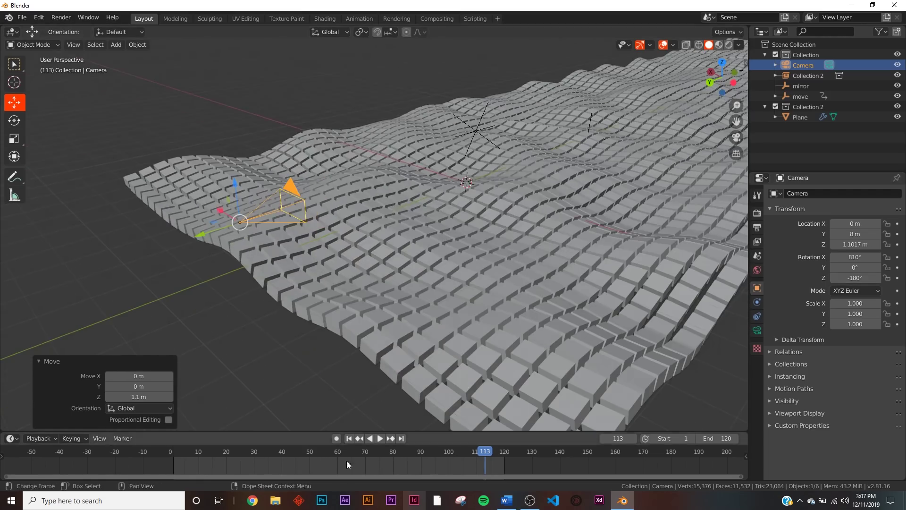
click(349, 438)
key(Left)
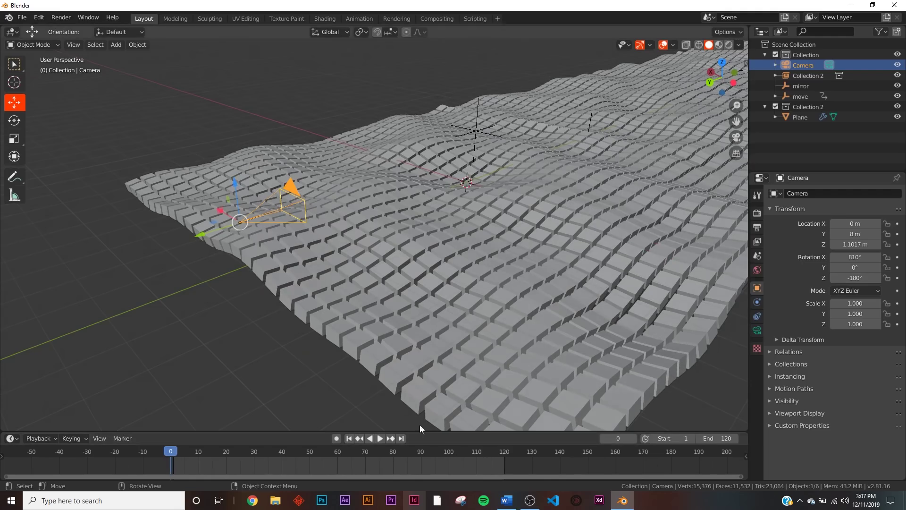
Step: Keyframe the camera's Y location at 8 m on frame 0, then go to frame 120
click(897, 234)
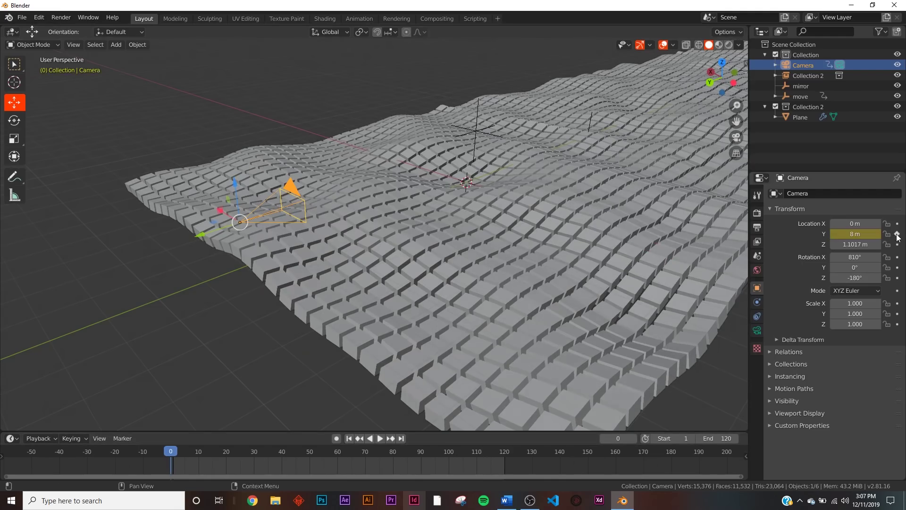
click(401, 437)
middle_drag(542, 361, 511, 357)
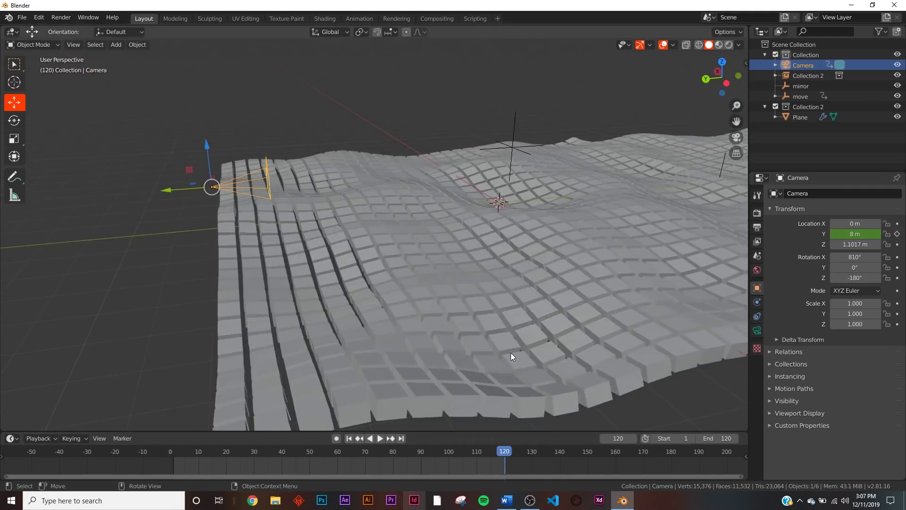
Step: Move the camera along Y to -24 m at frame 120
click(852, 235)
click(203, 225)
key(g)
click(627, 238)
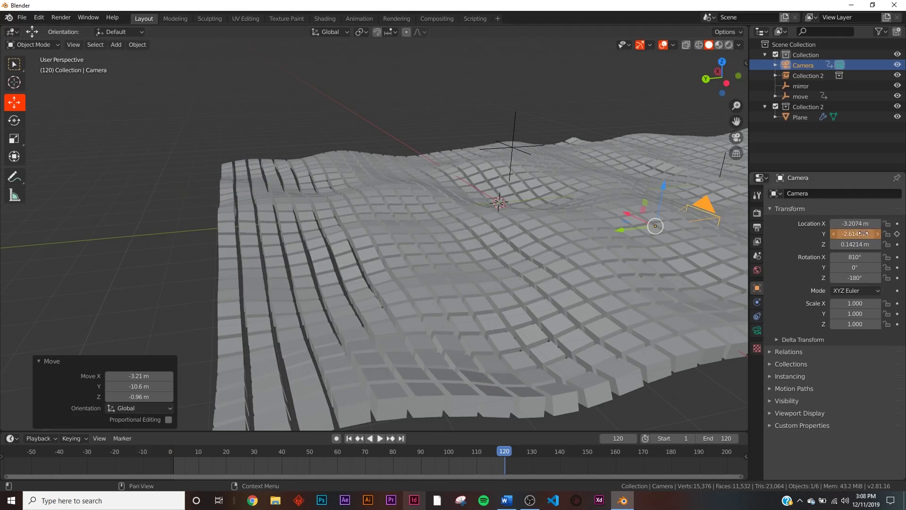
middle_drag(507, 249, 443, 288)
key(ctrl+z)
key(g)
key(y)
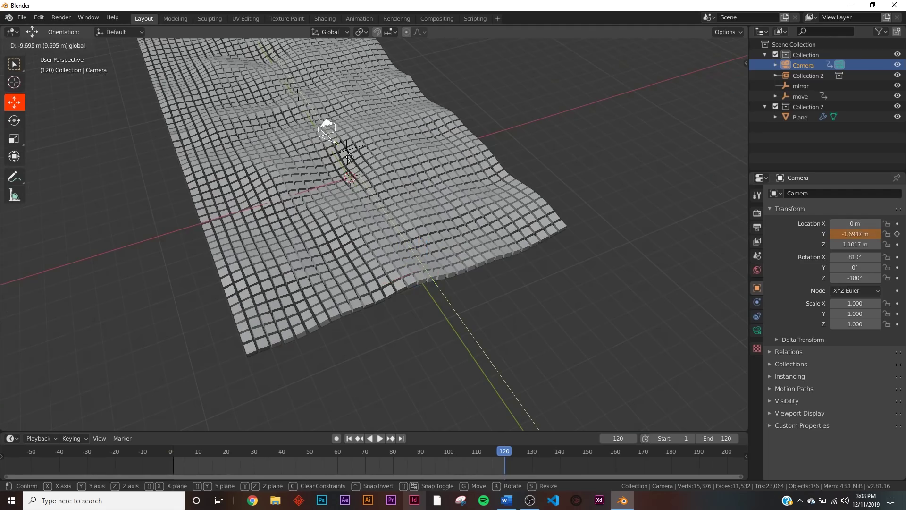
click(297, 87)
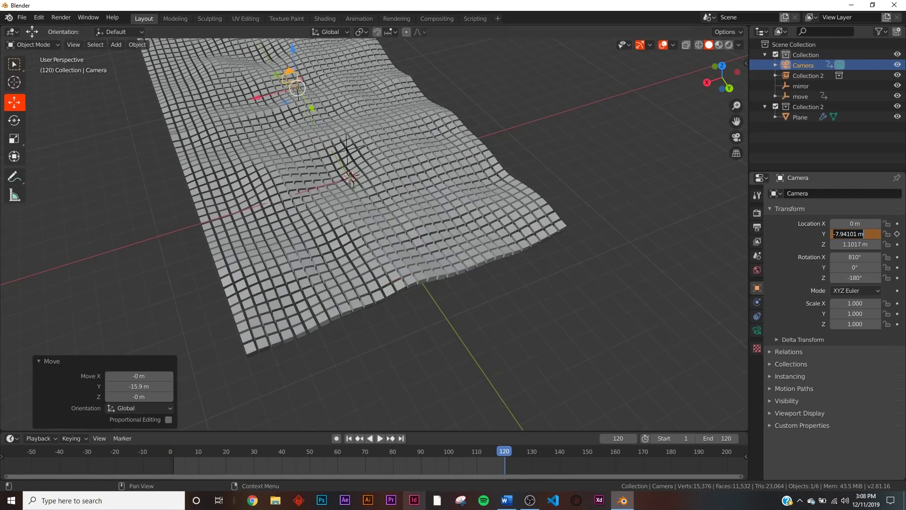
text(-24)
key(Return)
Step: Delete the extra Collection 2 instance
middle_drag(343, 212, 480, 221)
key(KP_Decimal)
scroll(479, 221, down, 13)
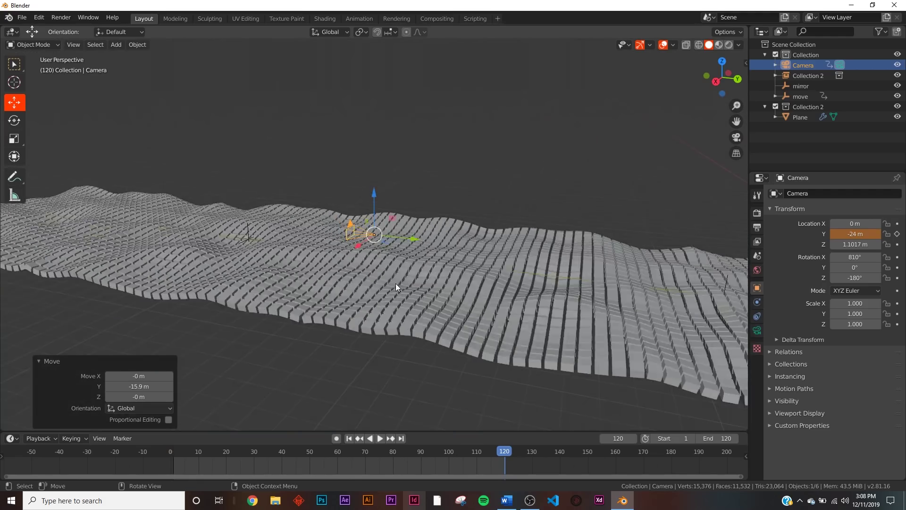
click(221, 235)
key(Delete)
Step: Keyframe the camera's Y location at -24 m on frame 120
scroll(476, 214, up, 4)
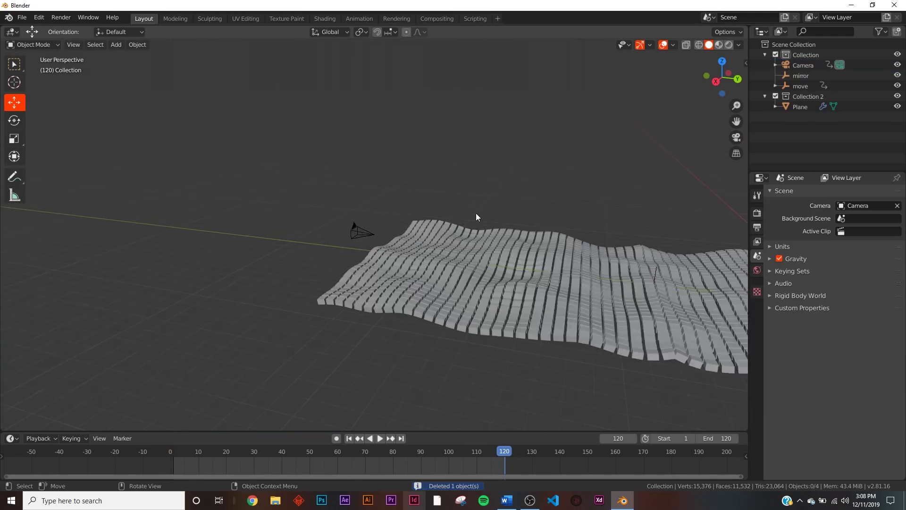
middle_drag(503, 217, 491, 239)
scroll(562, 290, down, 10)
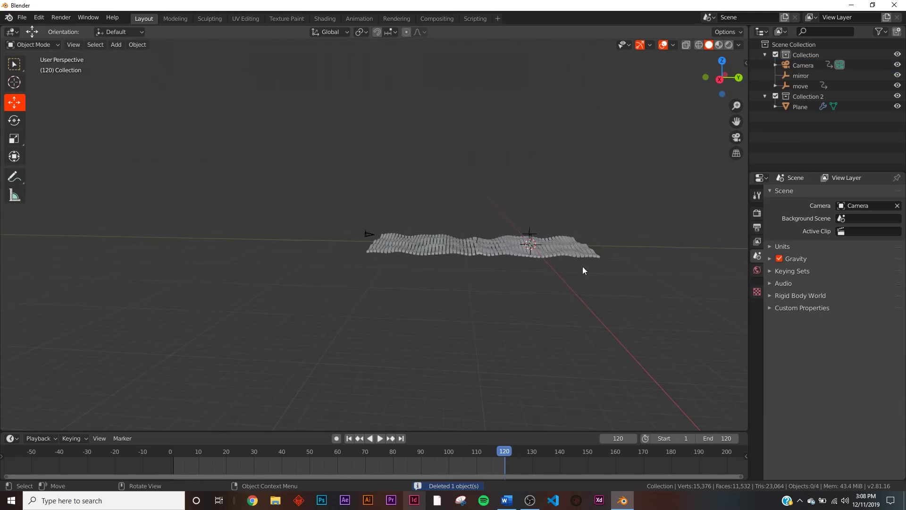
scroll(411, 248, up, 5)
scroll(403, 236, down, 2)
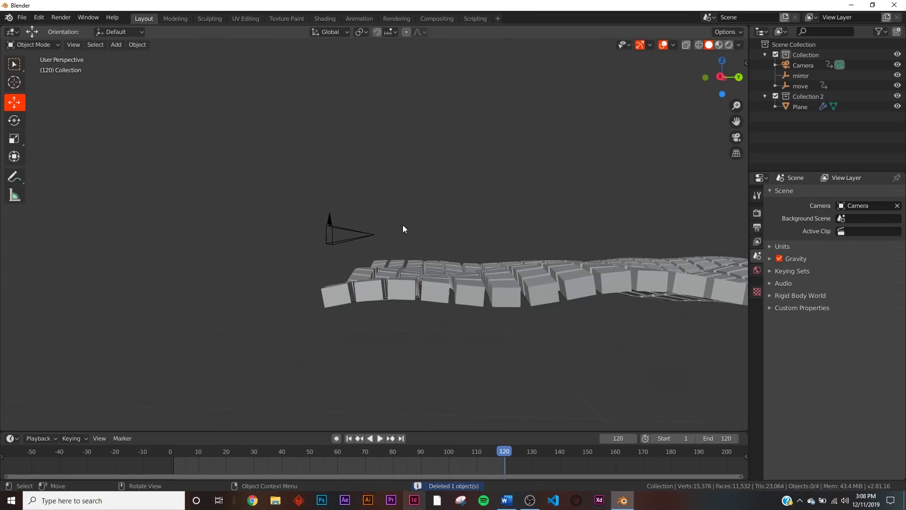
click(373, 236)
click(897, 234)
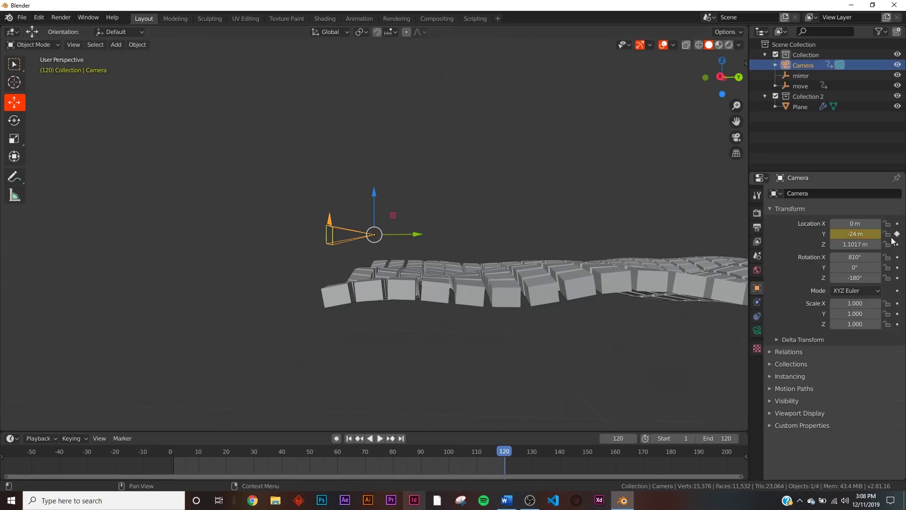
Step: Add a Collection 2 instance and move it to Y -32 m
click(511, 302)
scroll(510, 302, down, 2)
key(shift+a)
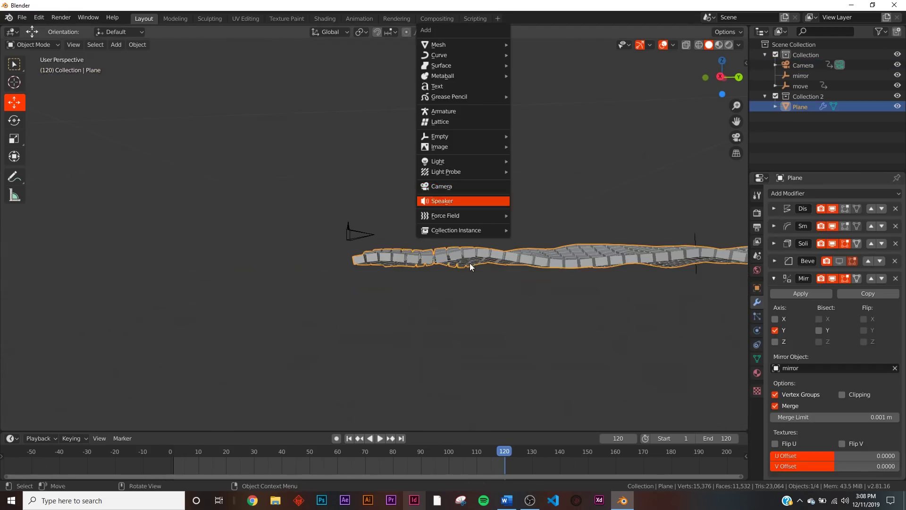
mouse_move(491, 232)
click(539, 241)
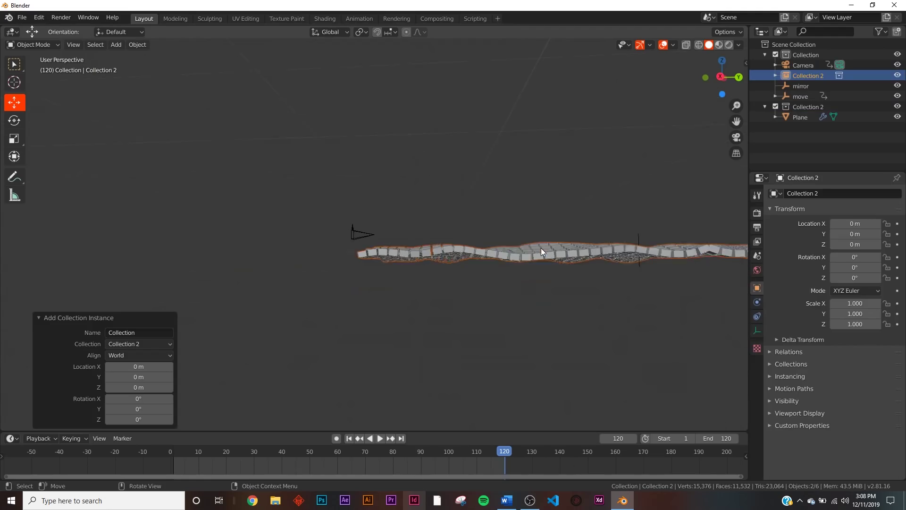
key(g)
key(y)
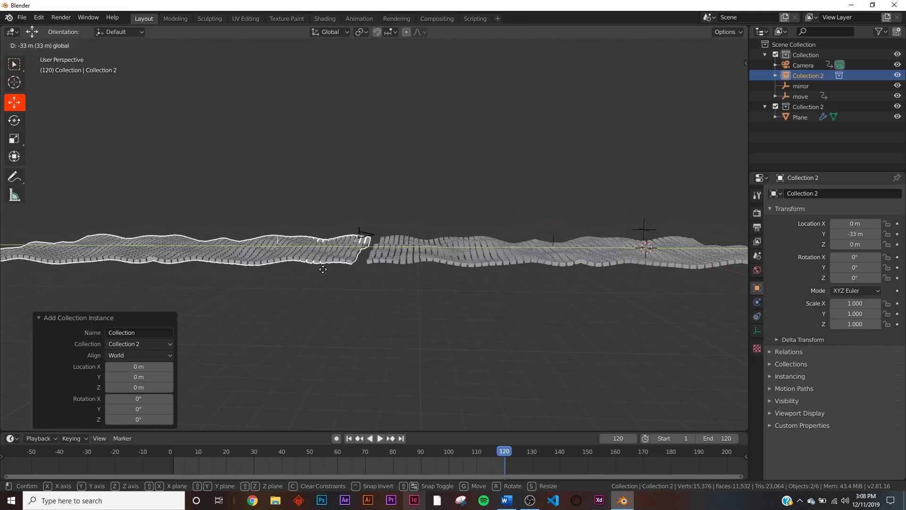
click(334, 269)
Step: Duplicate the instance to Y -64 m and look through the scene camera
middle_drag(477, 290, 562, 299)
key(shift+d)
key(Escape)
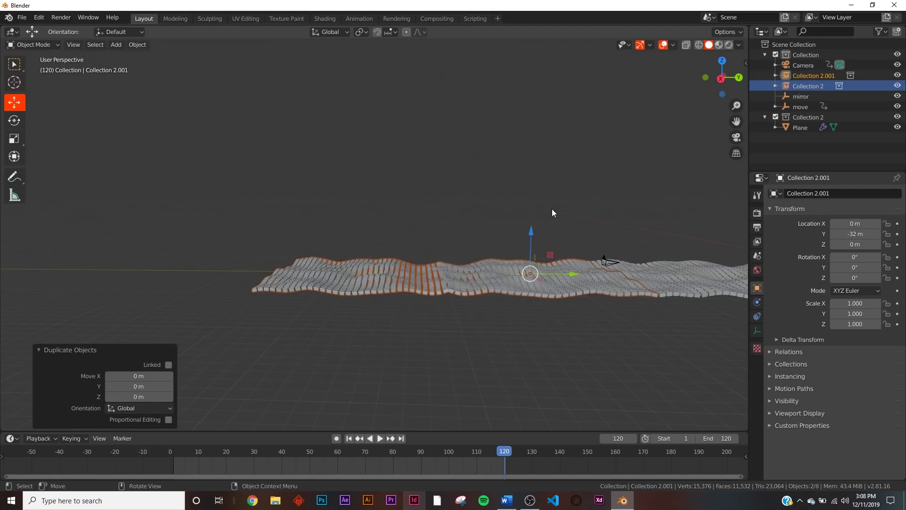
key(g)
key(y)
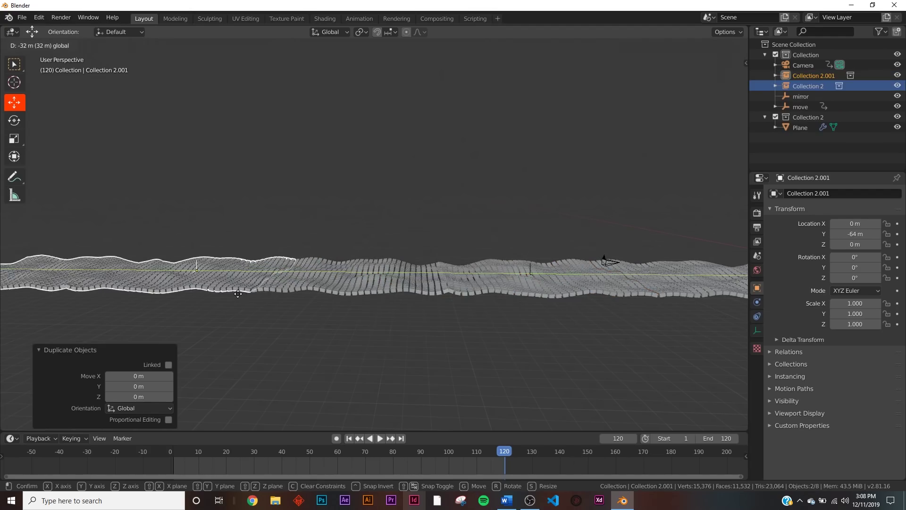
click(241, 295)
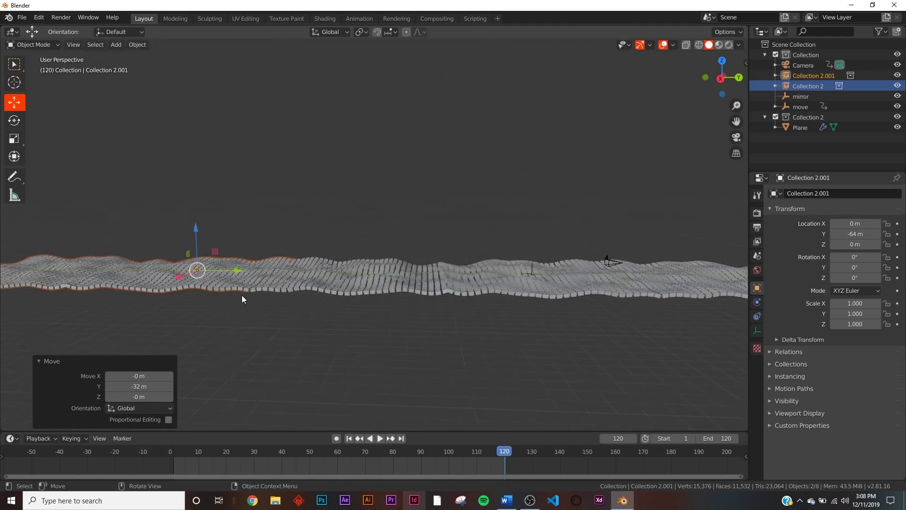
key(KP_0)
Step: Preview the camera fly-through animation from the first frame in camera view
click(349, 438)
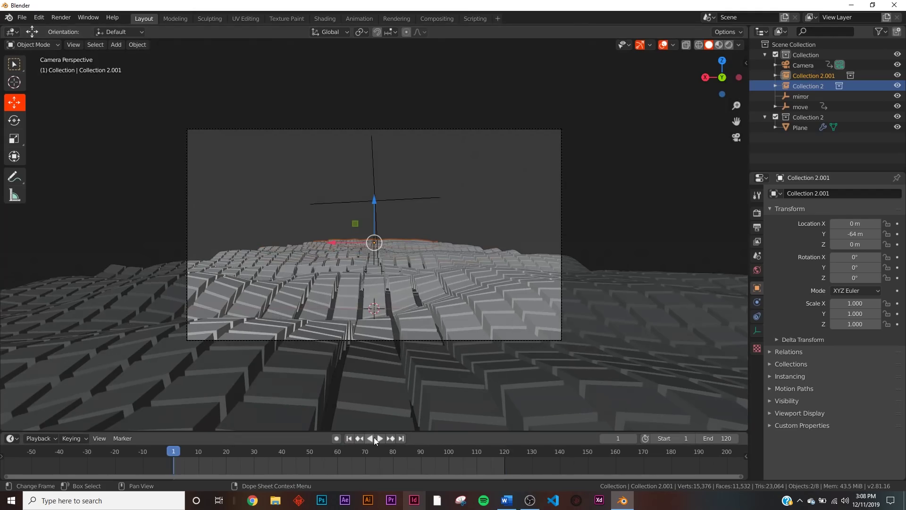
click(379, 438)
scroll(431, 346, up, 3)
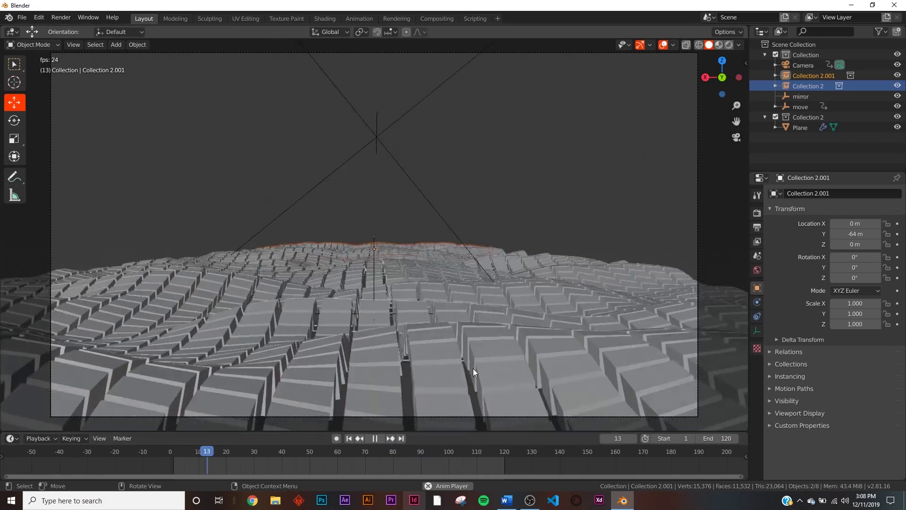
click(374, 438)
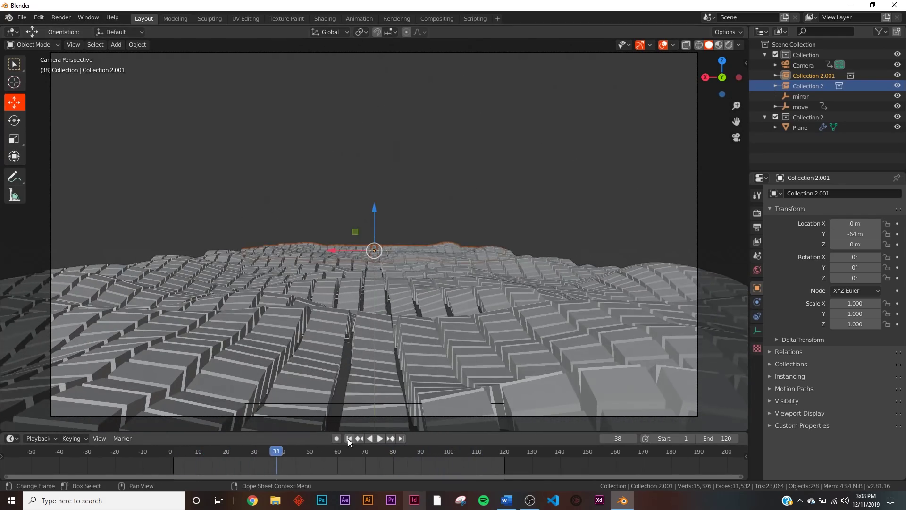
click(349, 438)
key(KP_0)
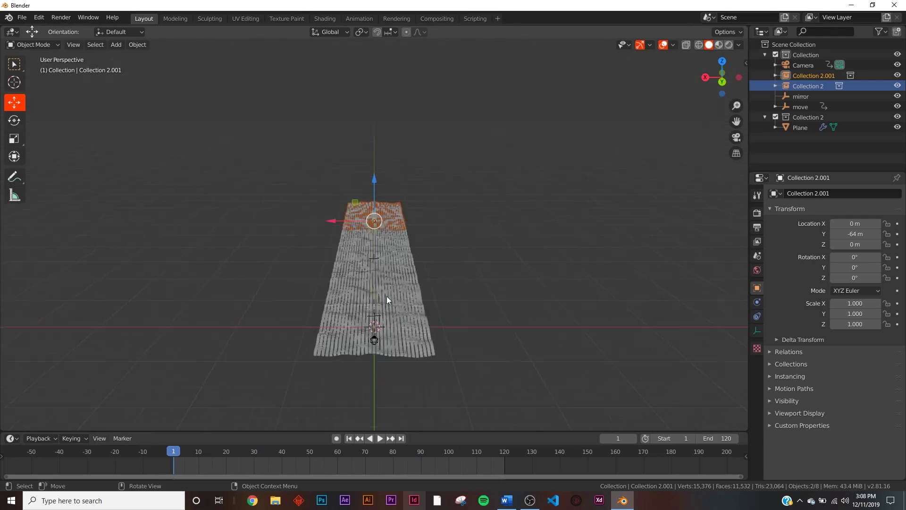
key(KP_0)
Step: Set the camera's focal length to 24 mm and replay the animation
click(806, 69)
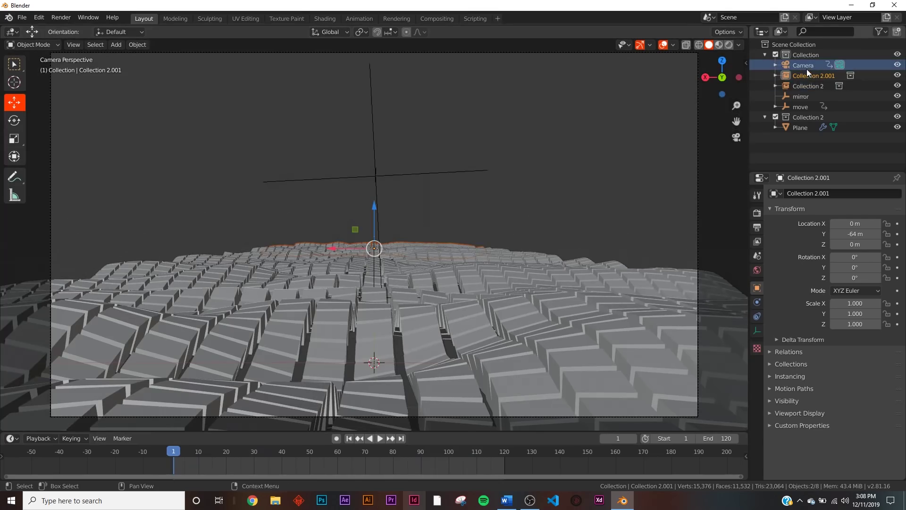
click(757, 331)
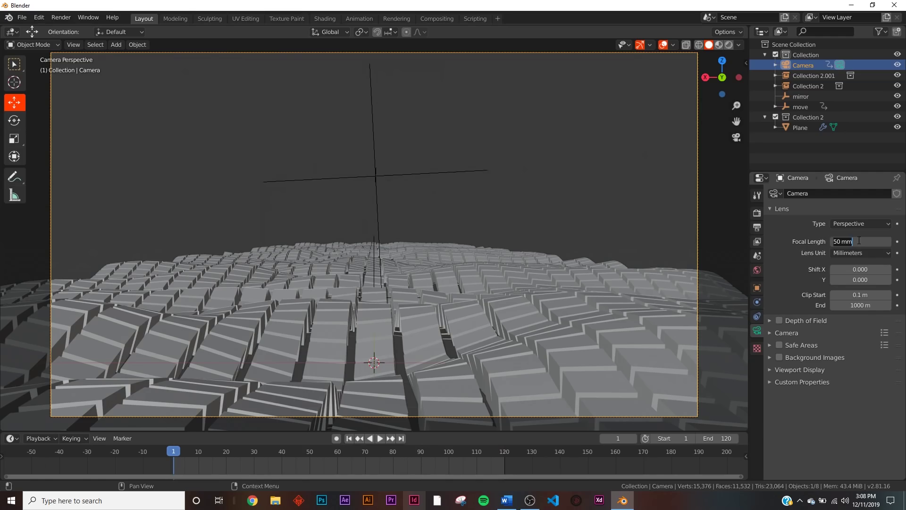
key(Return)
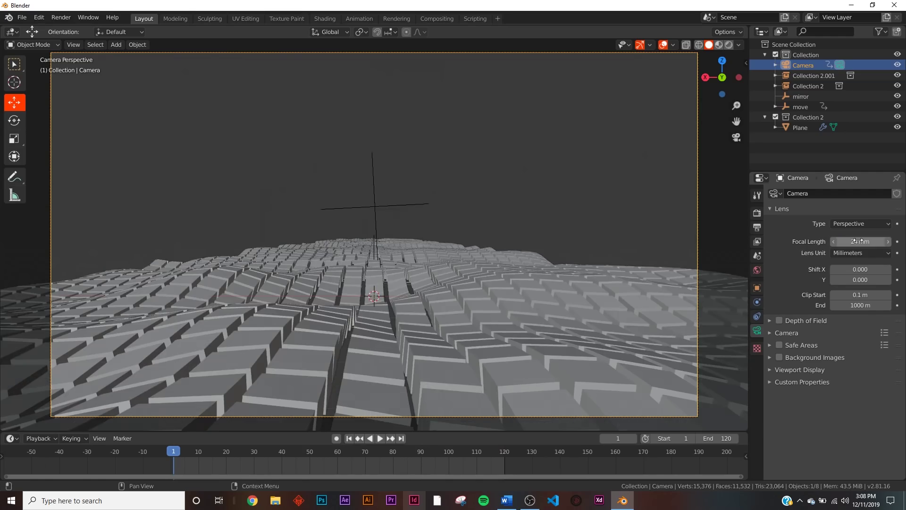
click(380, 438)
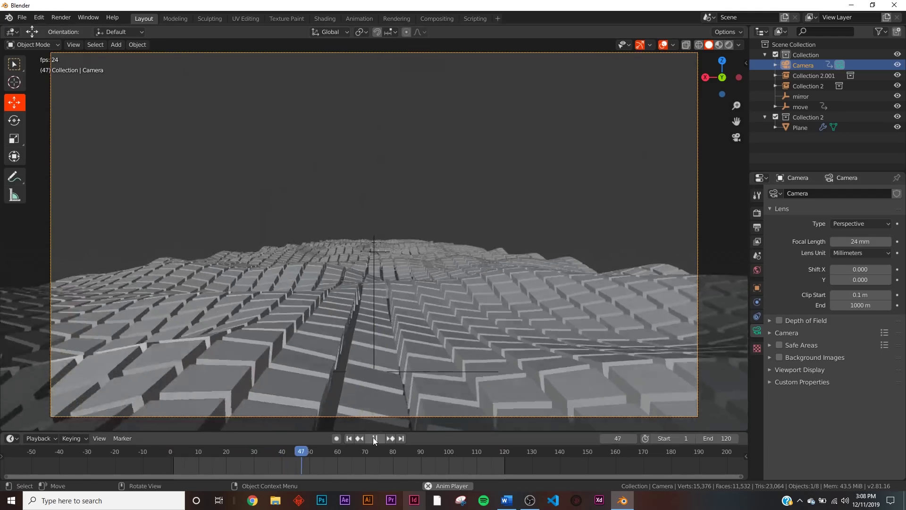
click(373, 438)
click(348, 438)
Step: Add a third Collection 2 instance, Collection 2.002, at the origin
middle_drag(467, 226, 424, 232)
middle_drag(385, 272, 402, 265)
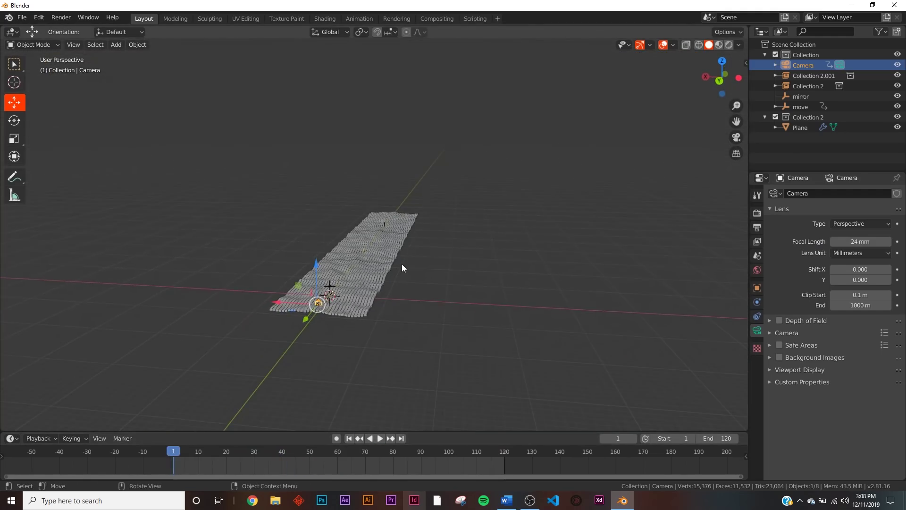
scroll(387, 283, up, 4)
middle_drag(371, 326, 448, 304)
key(shift+a)
mouse_move(373, 314)
click(431, 324)
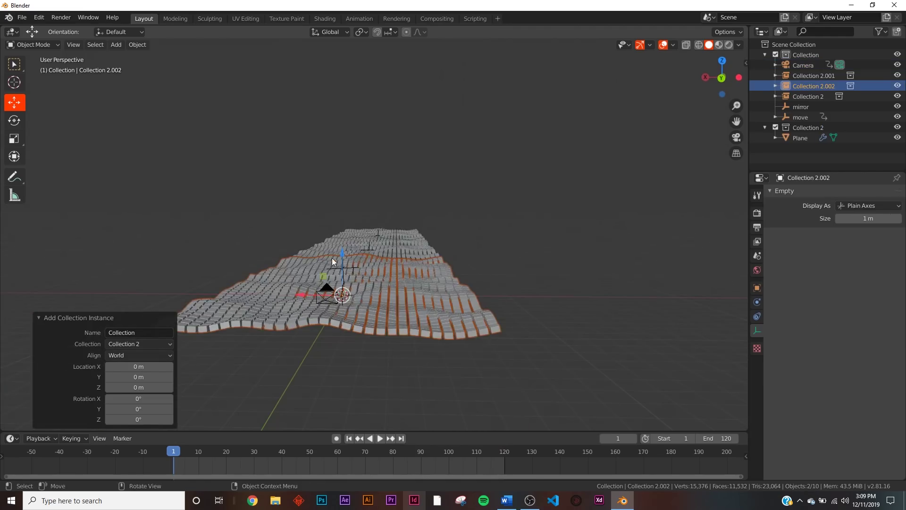
Step: Raise the new instance as a ceiling layer and lower the camera to about 0.74 m
drag(343, 248, 342, 236)
click(347, 210)
key(KP_0)
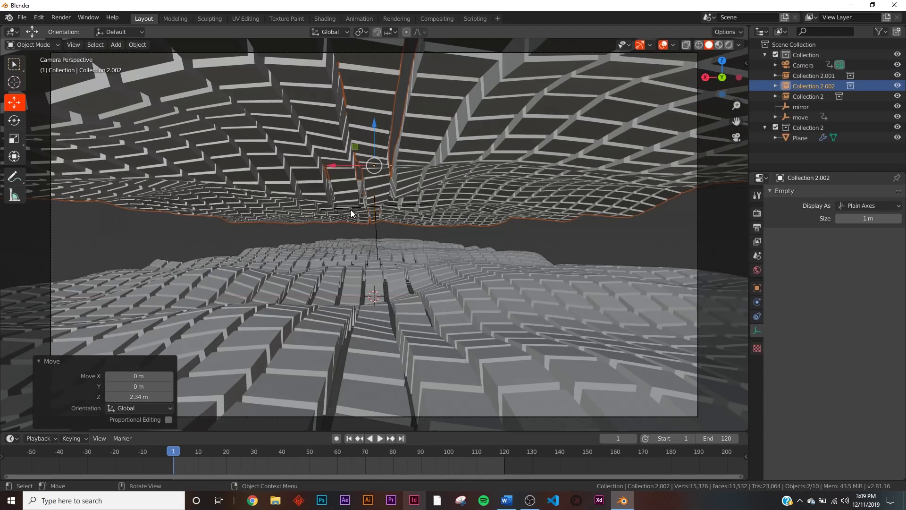
click(803, 65)
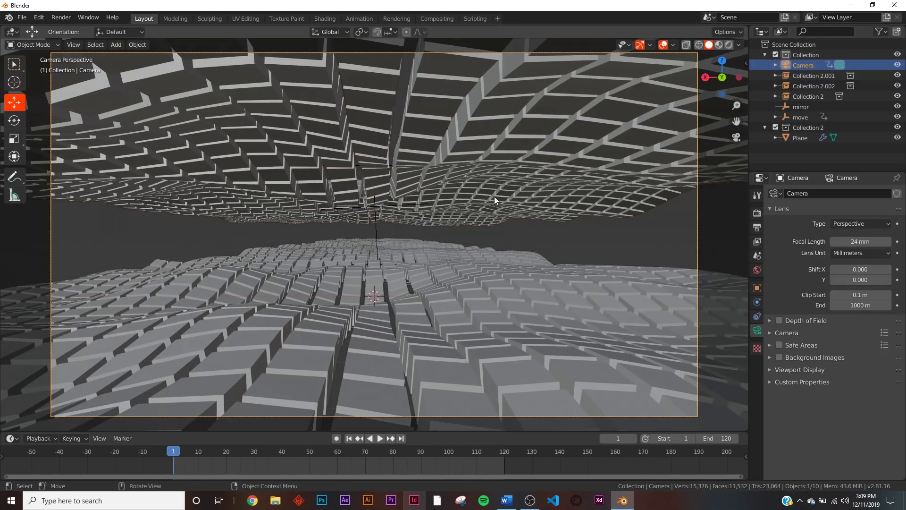
click(757, 288)
drag(873, 242, 840, 242)
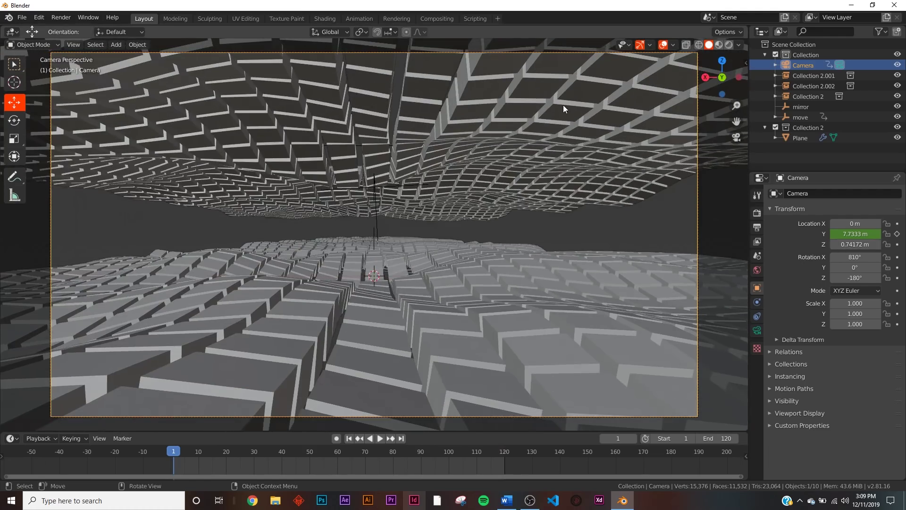
Step: Lower the upper tile layer to Z 1.6281 m and play to check
click(321, 150)
drag(373, 107, 382, 150)
click(380, 438)
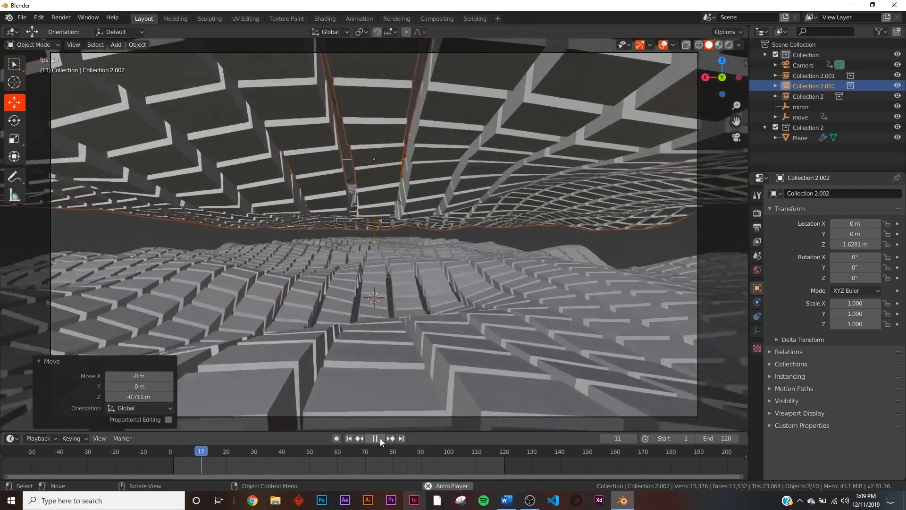
click(380, 438)
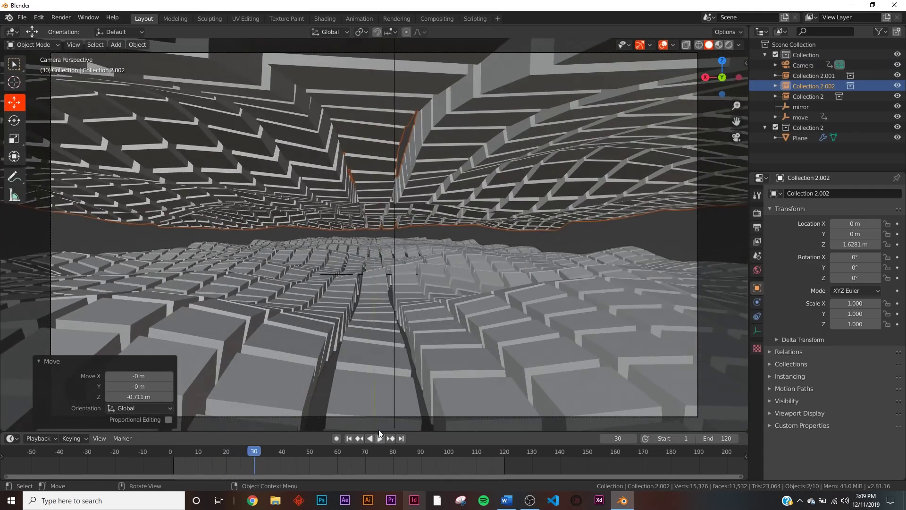
click(573, 126)
Step: Lower the camera further to about 0.62 m, preview, and duplicate the upper tile layer
click(803, 65)
drag(854, 244, 838, 244)
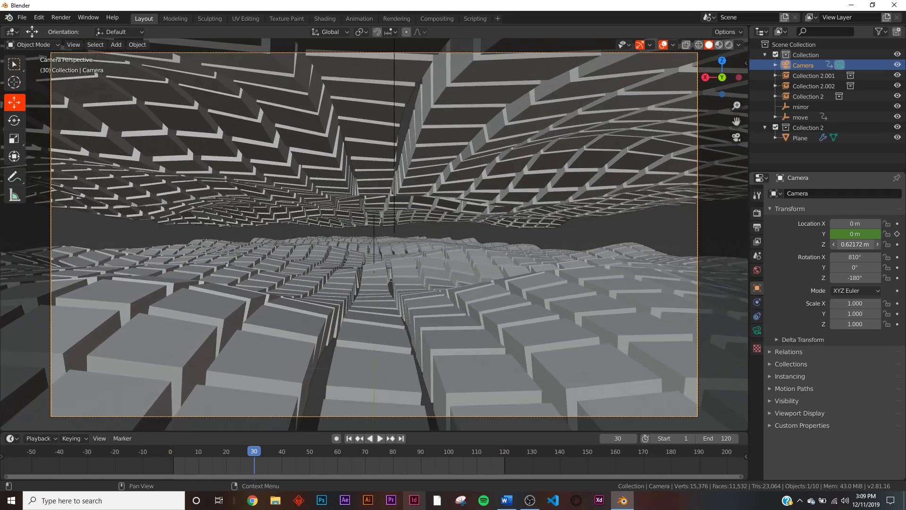
click(378, 438)
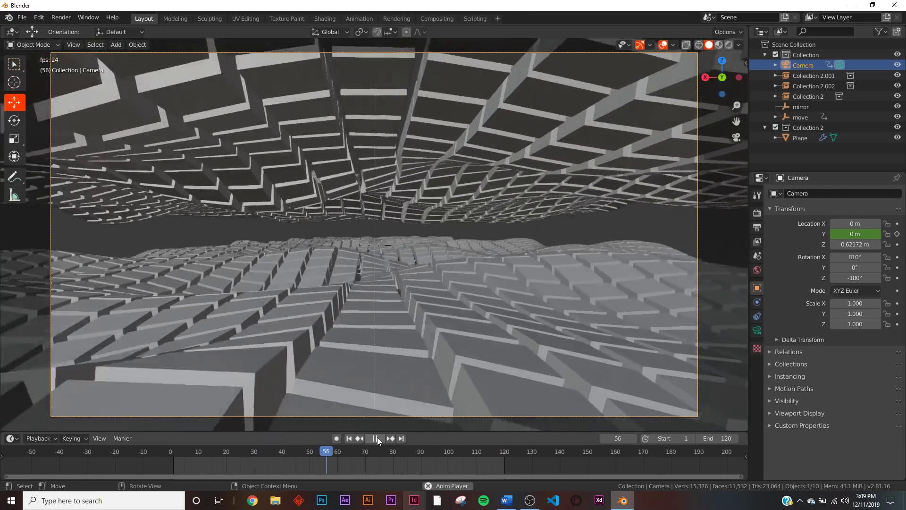
click(377, 438)
click(348, 439)
middle_drag(463, 290, 408, 325)
middle_drag(353, 322, 350, 277)
click(351, 276)
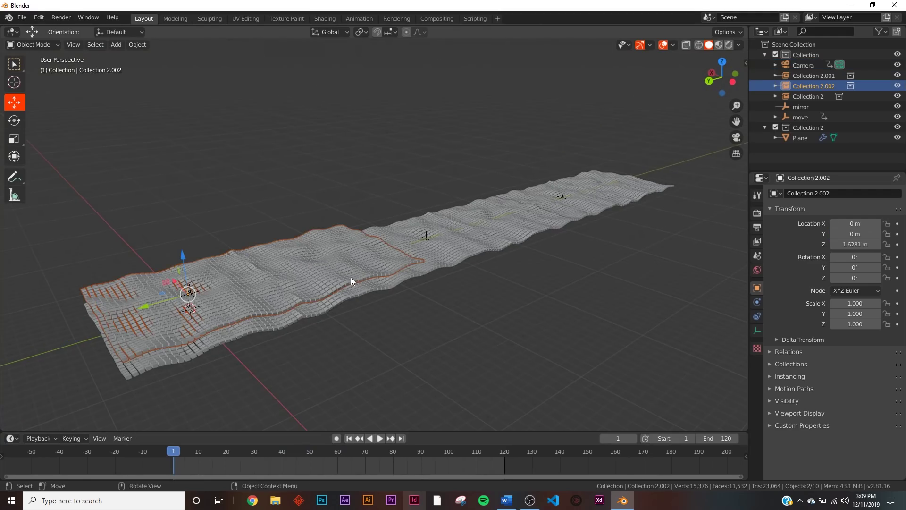
key(shift+d)
Step: Move the duplicated tile layer -39 m along Y and preview the flythrough
right_click(461, 238)
text(gy-39)
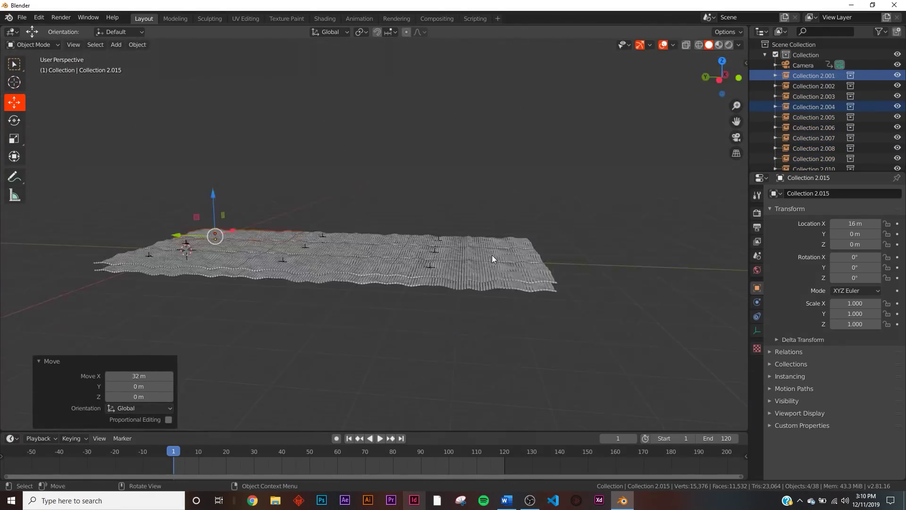
click(379, 438)
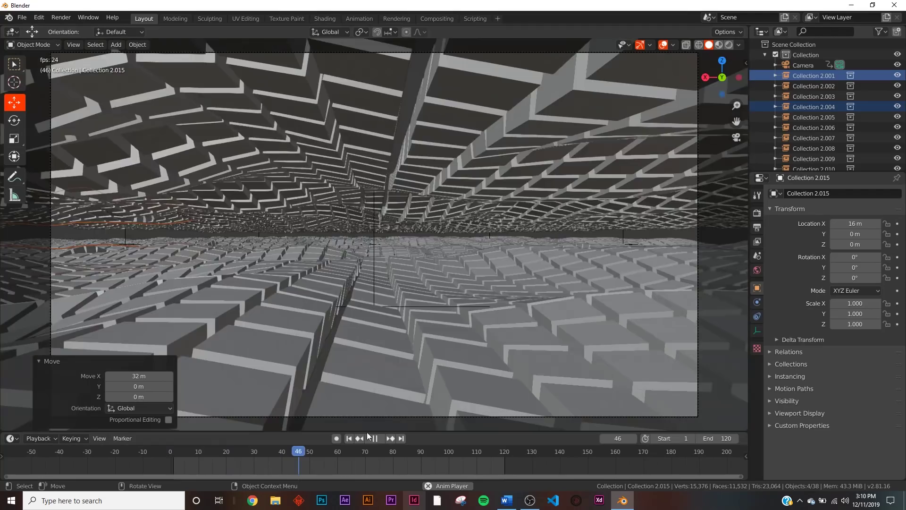
click(376, 438)
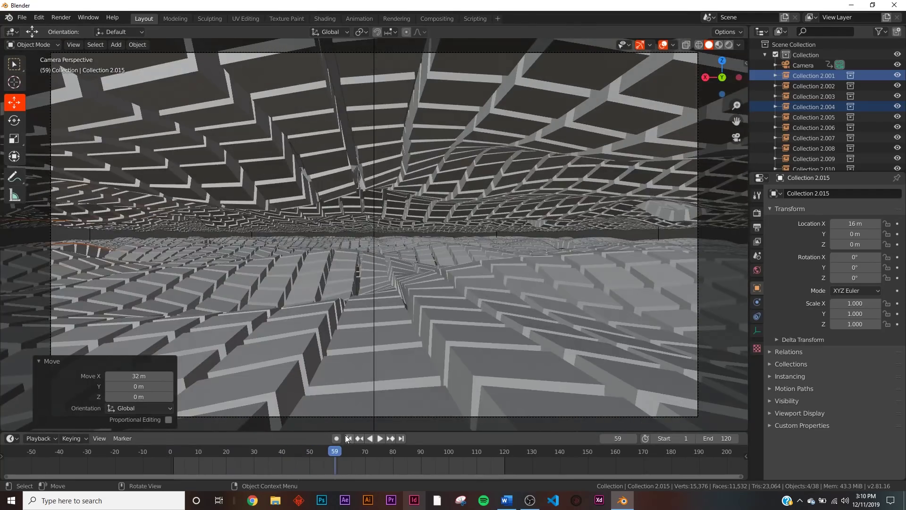
Step: Roll the camera to -20.7° and play the animation to check the tilted tunnel
click(349, 438)
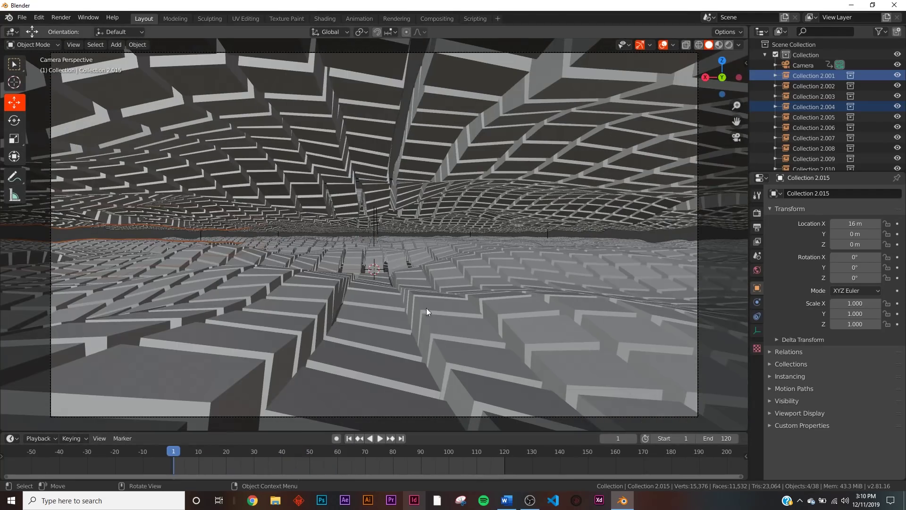
click(805, 63)
key(r)
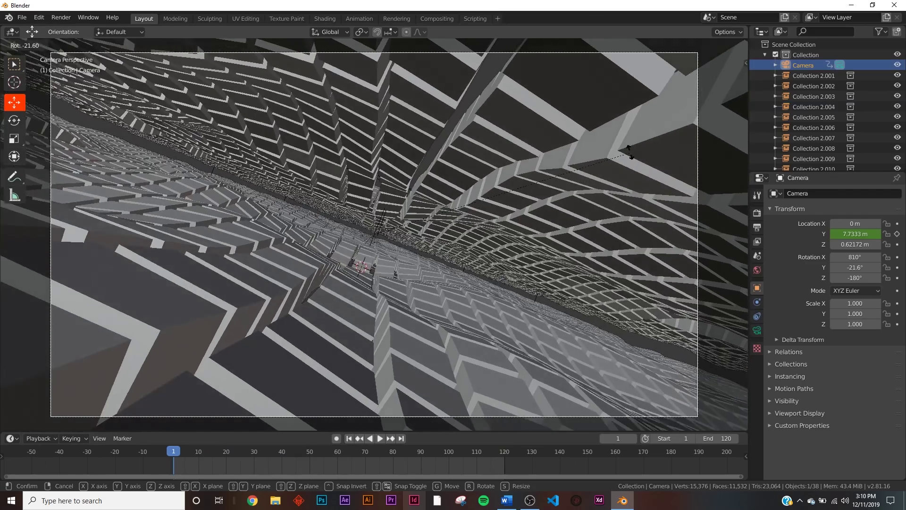
click(633, 156)
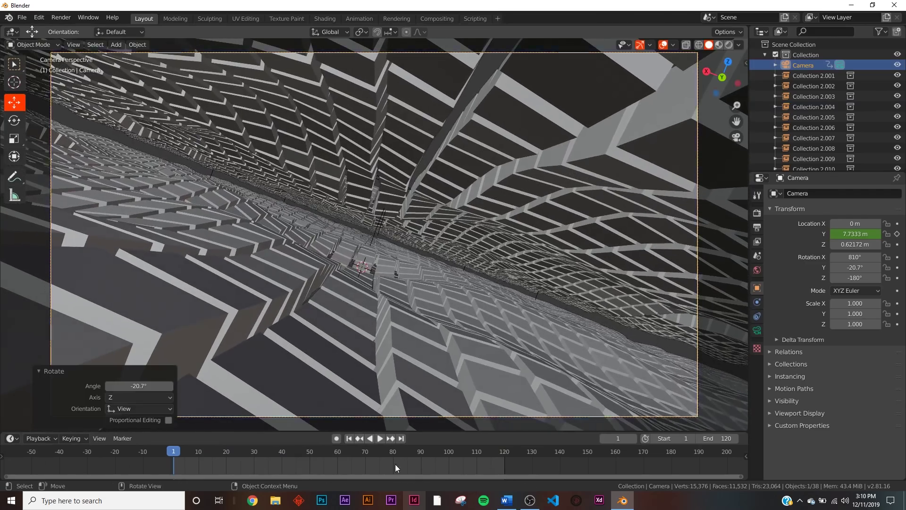
click(381, 438)
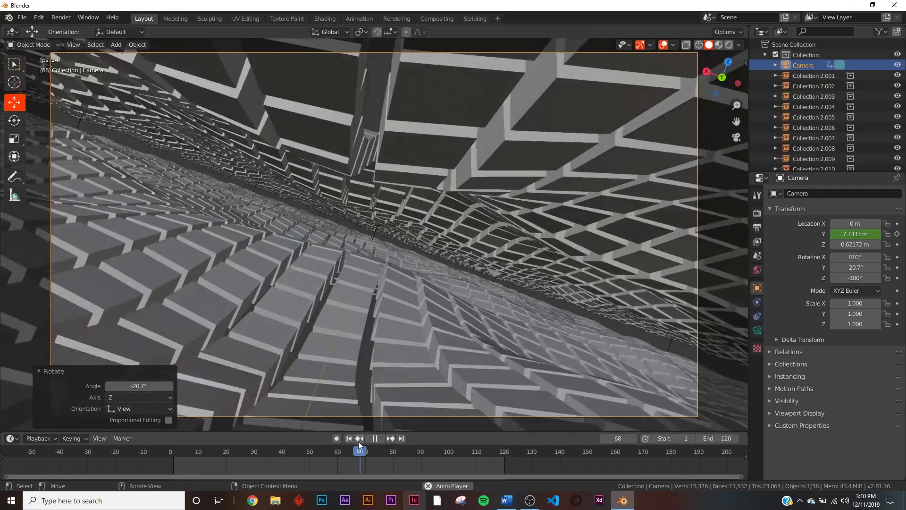
click(371, 439)
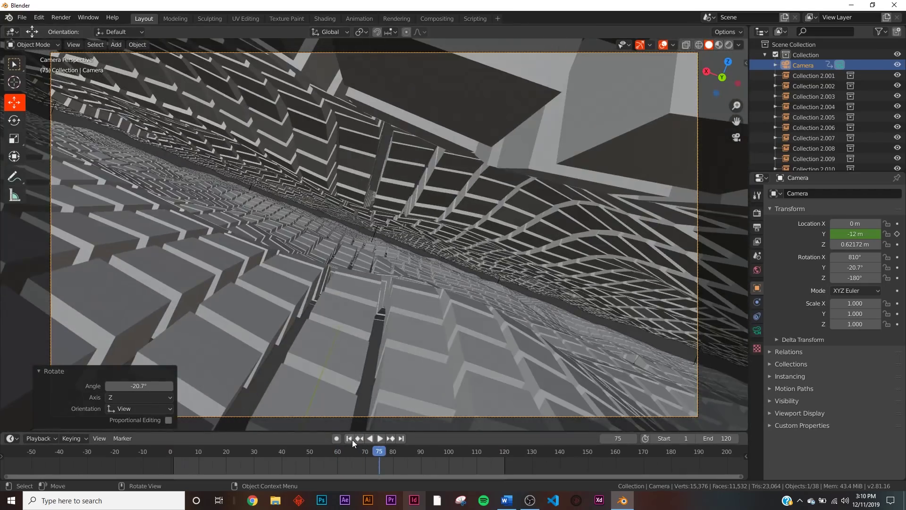
click(350, 439)
click(390, 333)
Step: Show the tile plane's Bevel modifier in the viewport and apply Shade Smooth
click(756, 302)
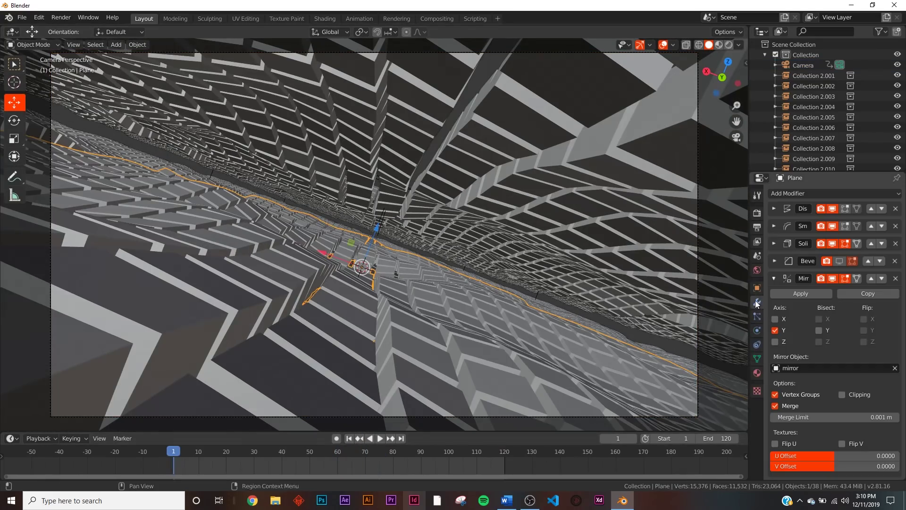
click(786, 279)
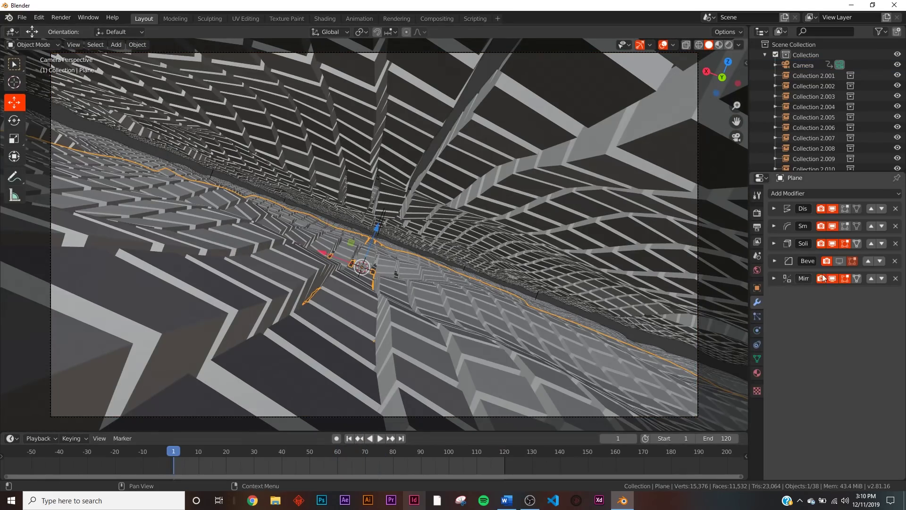
click(843, 260)
right_click(454, 333)
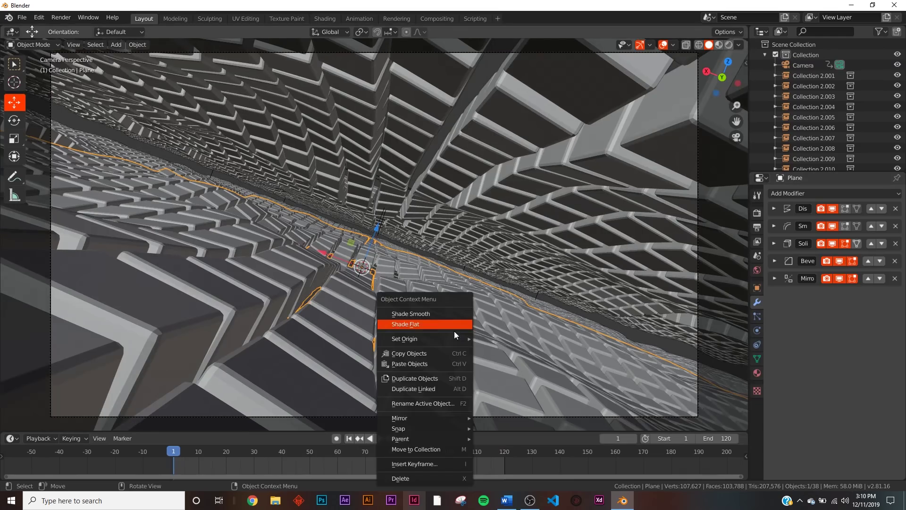
click(440, 313)
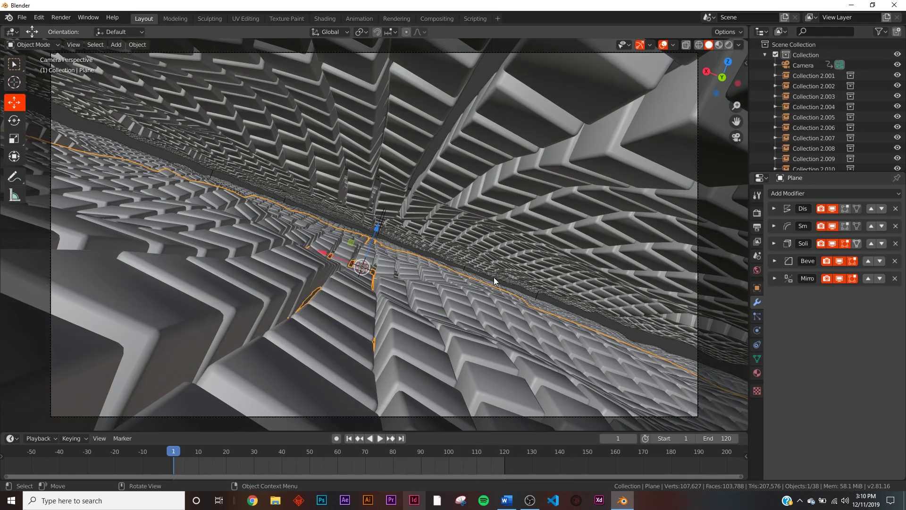
click(594, 318)
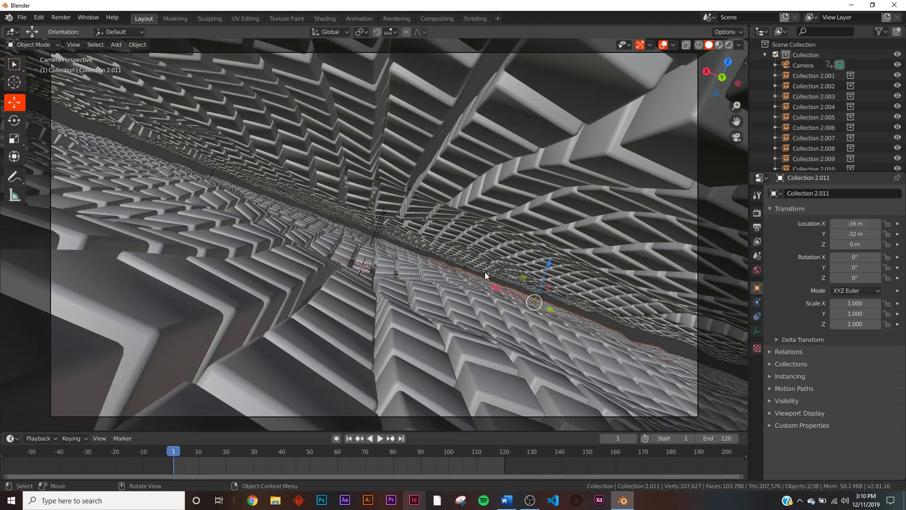
Step: Preview Rendered shading, return to Solid, and open the tile plane's Material.002 settings
key(z)
click(492, 219)
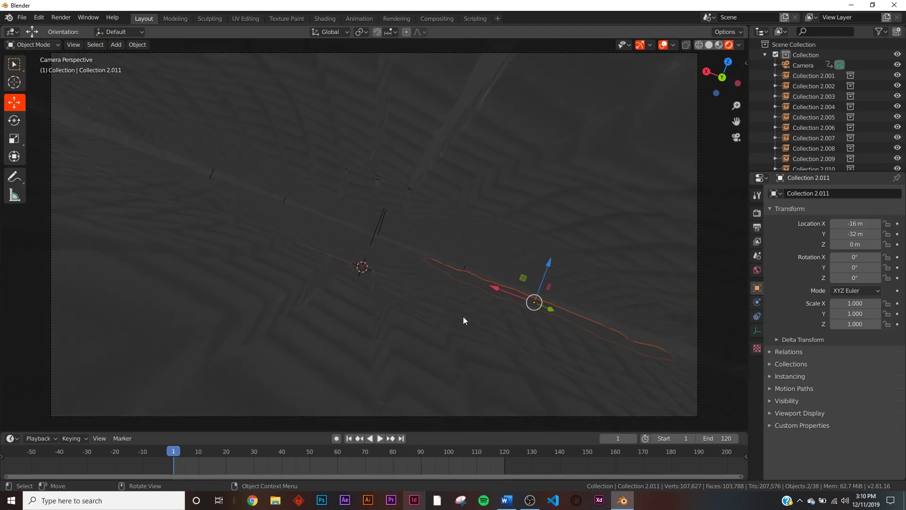
key(z)
click(544, 275)
middle_drag(572, 307, 562, 315)
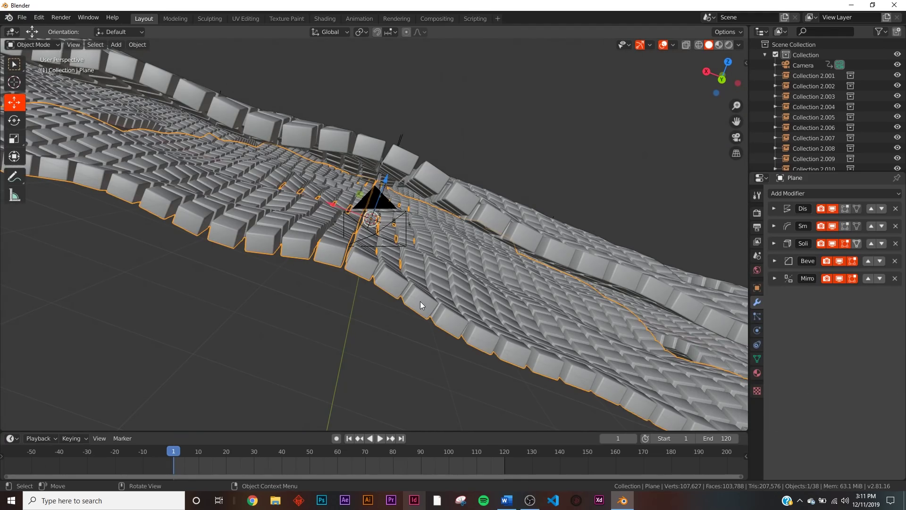
middle_drag(420, 301, 457, 276)
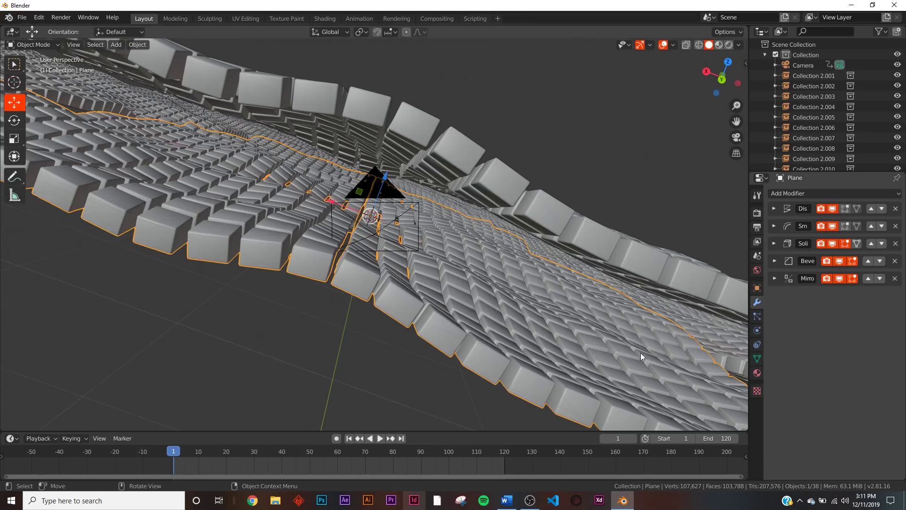
click(756, 374)
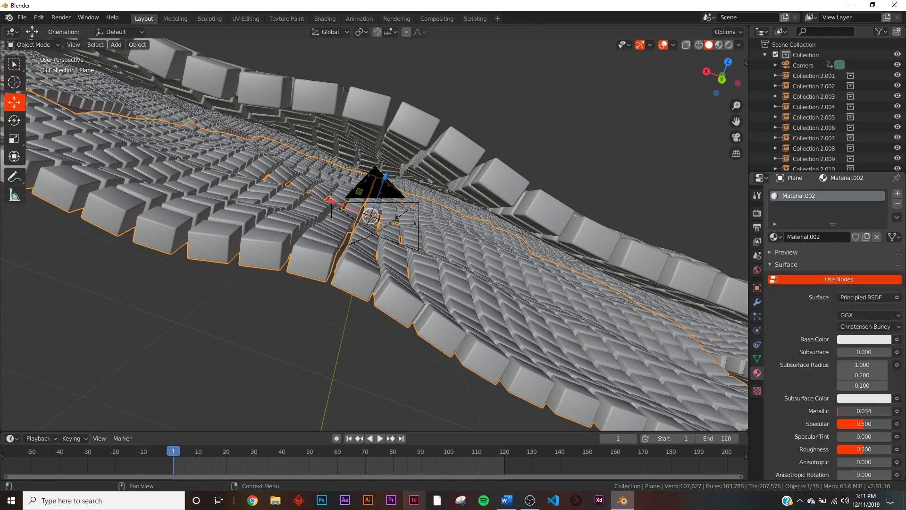
Step: Darken Material.002's base colour to grey and add a second material slot
click(866, 342)
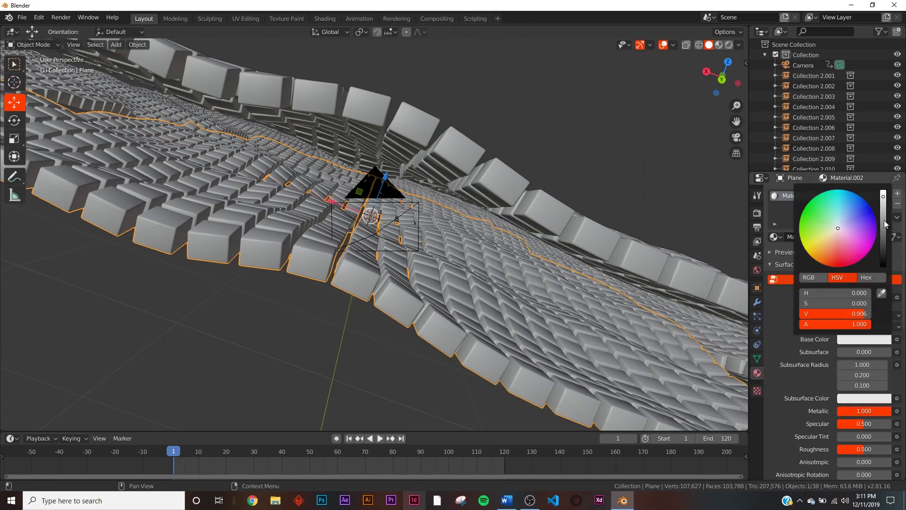
drag(884, 220, 885, 236)
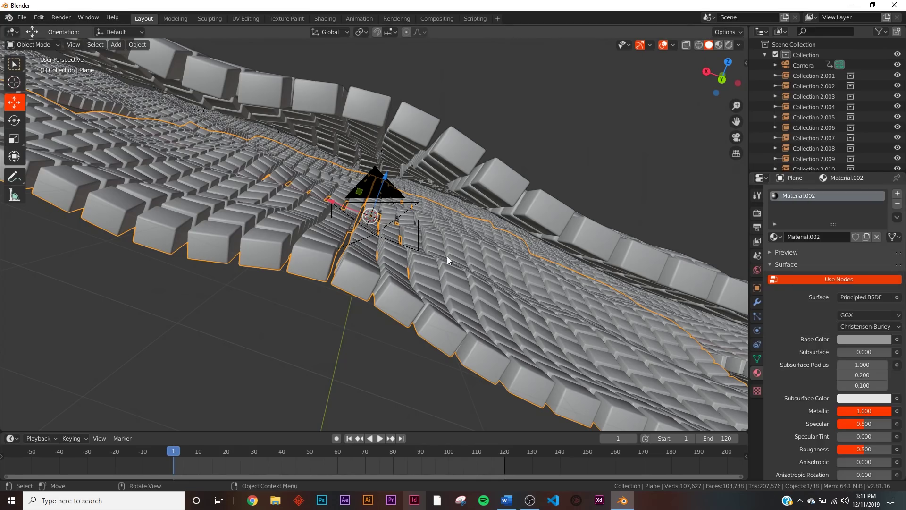
click(898, 193)
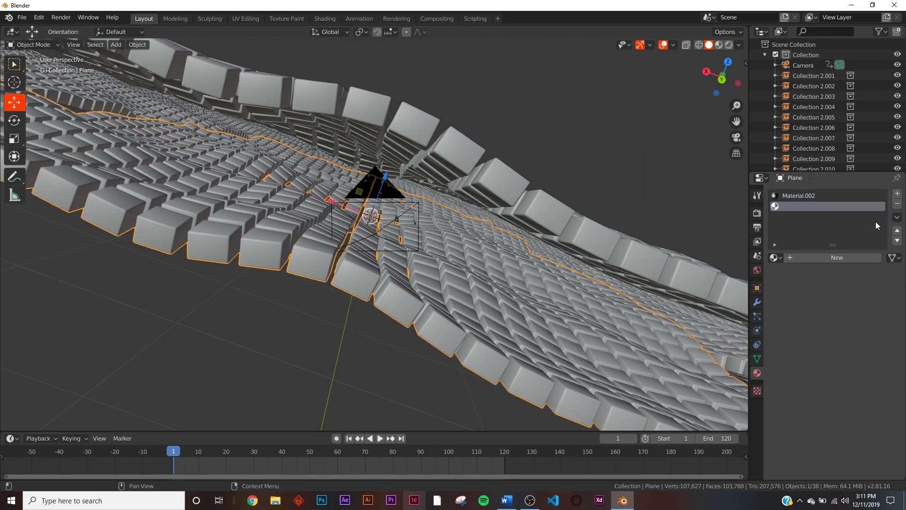
Step: Create Material.003 as a blue Emission shader at strength 30, then enter Edit Mode
click(835, 259)
click(859, 317)
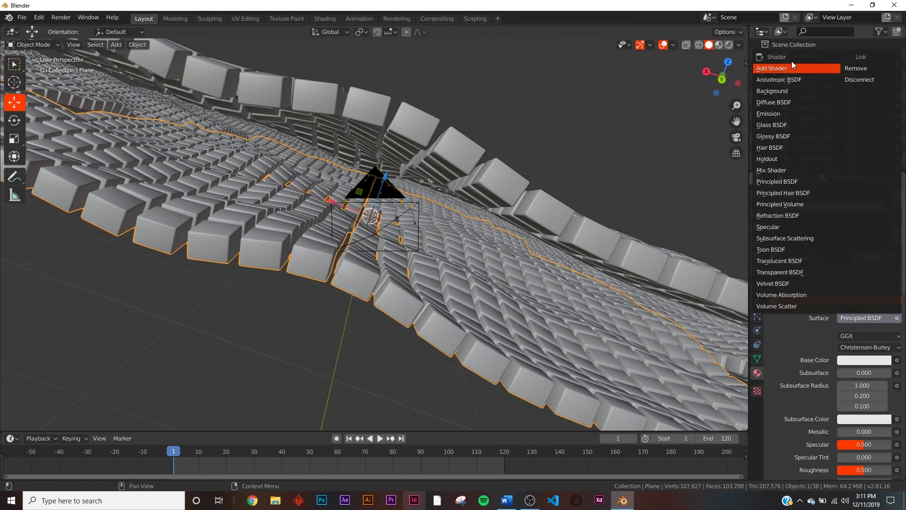
click(769, 114)
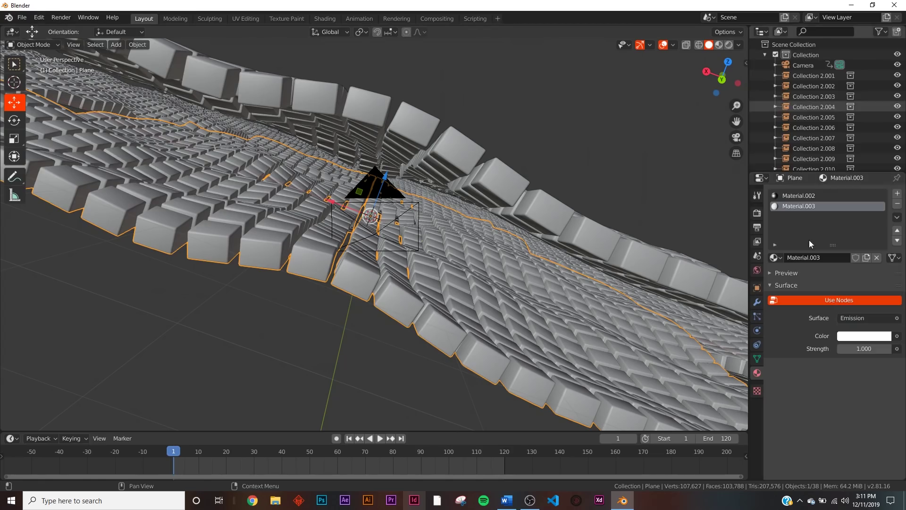
click(877, 336)
click(862, 268)
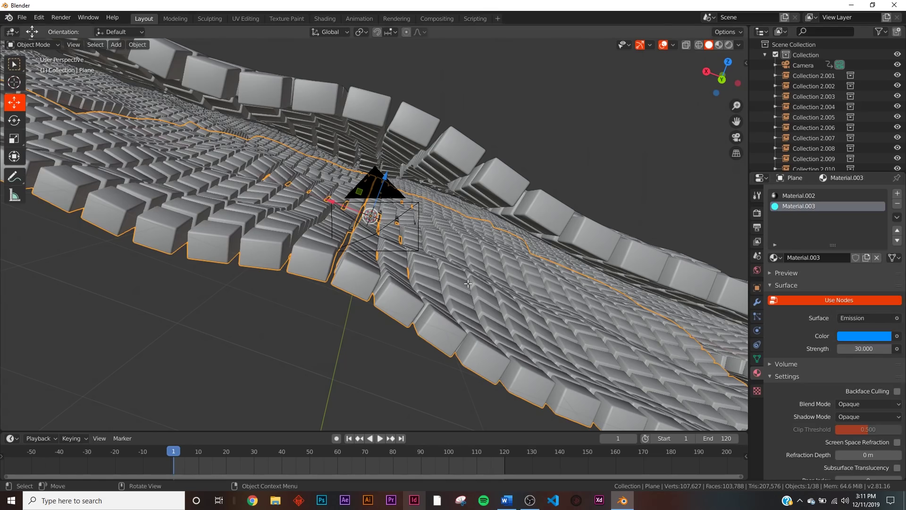
key(Tab)
middle_drag(362, 237, 252, 232)
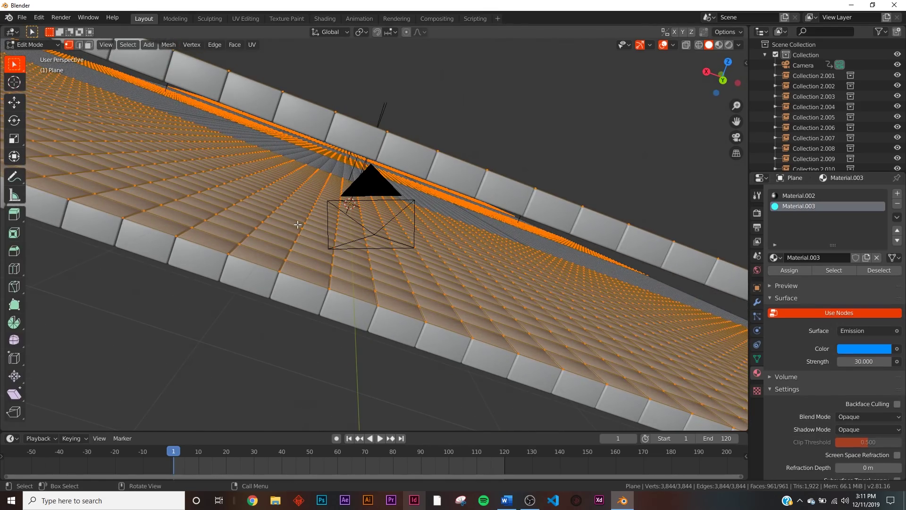
Step: Randomly select 8.904% of the tile faces, assign them Material.003, and return to Object Mode
click(90, 45)
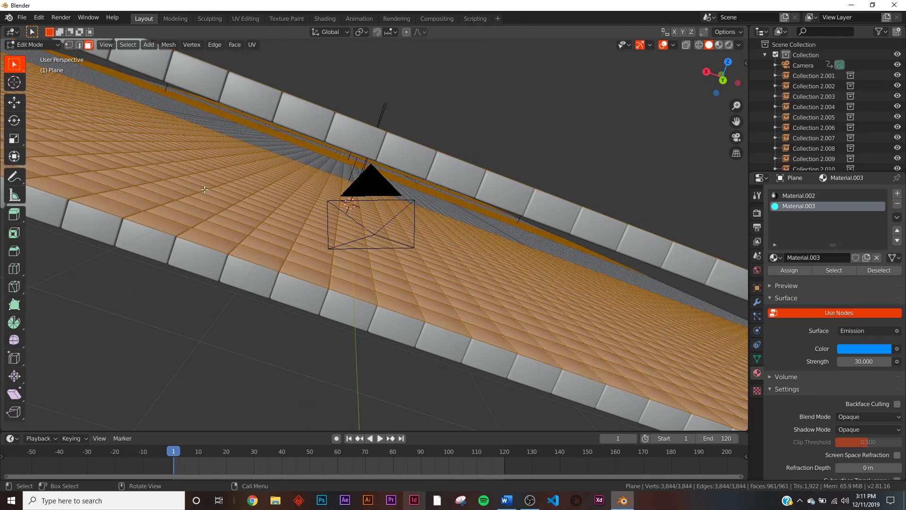
click(231, 191)
middle_drag(300, 228, 307, 230)
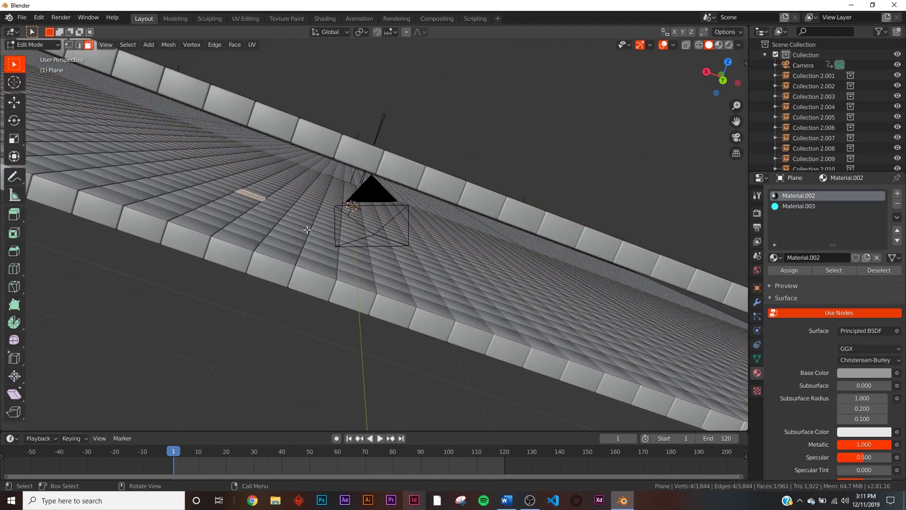
click(129, 44)
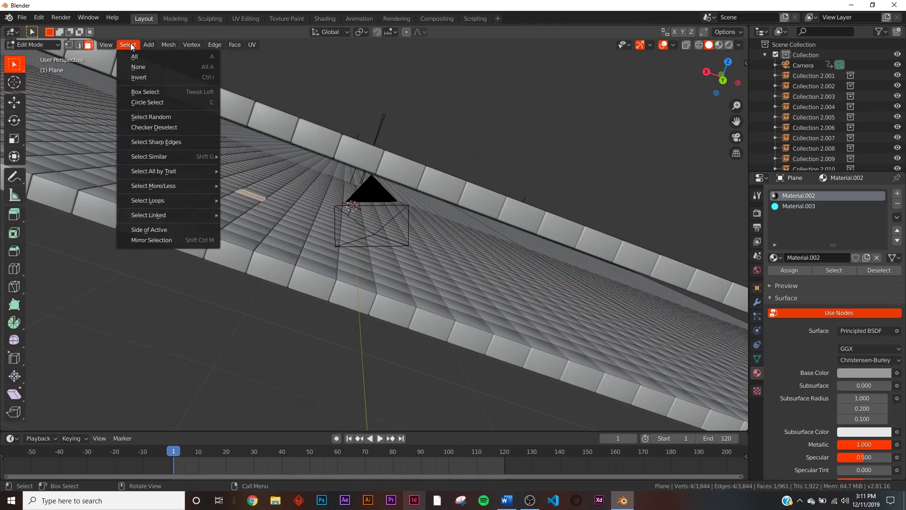
click(171, 117)
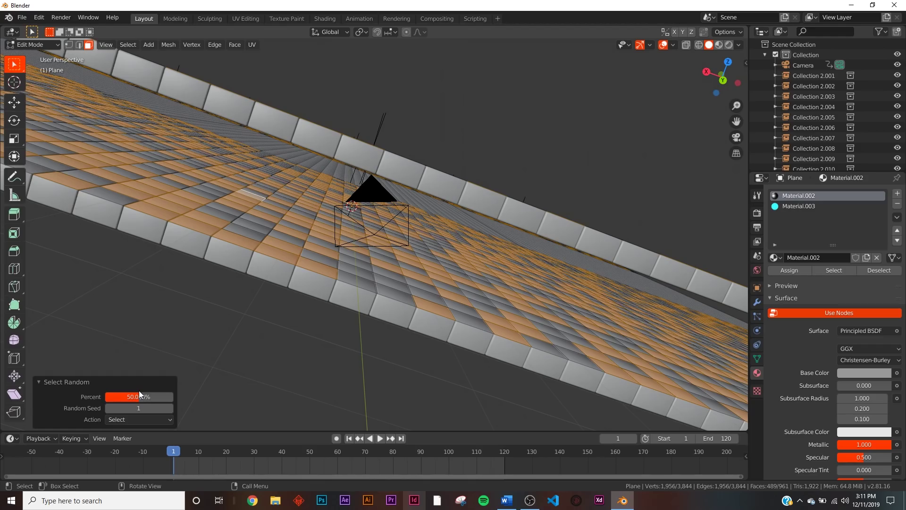
drag(139, 395, 115, 394)
drag(139, 396, 126, 396)
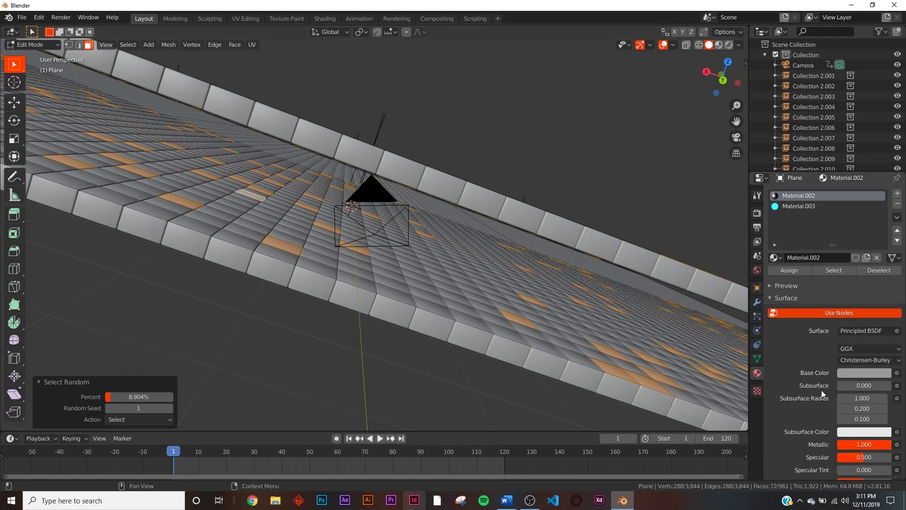
click(817, 209)
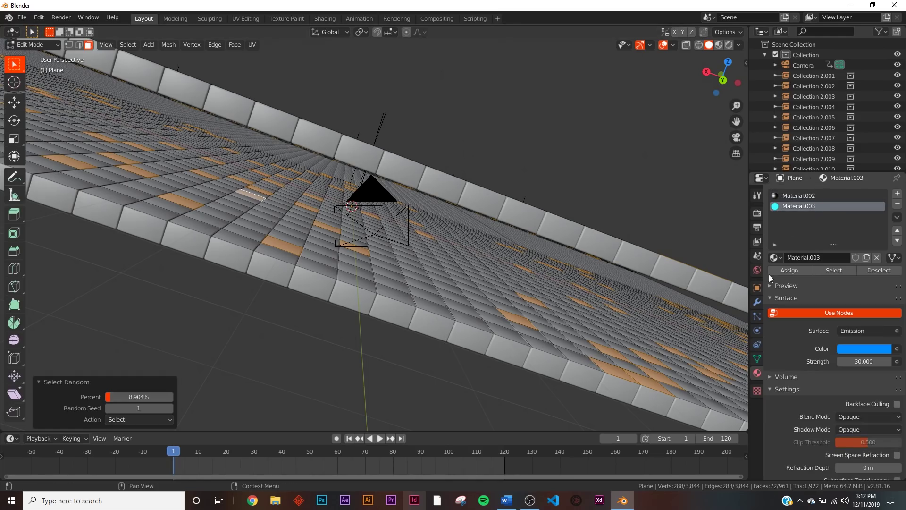
click(789, 270)
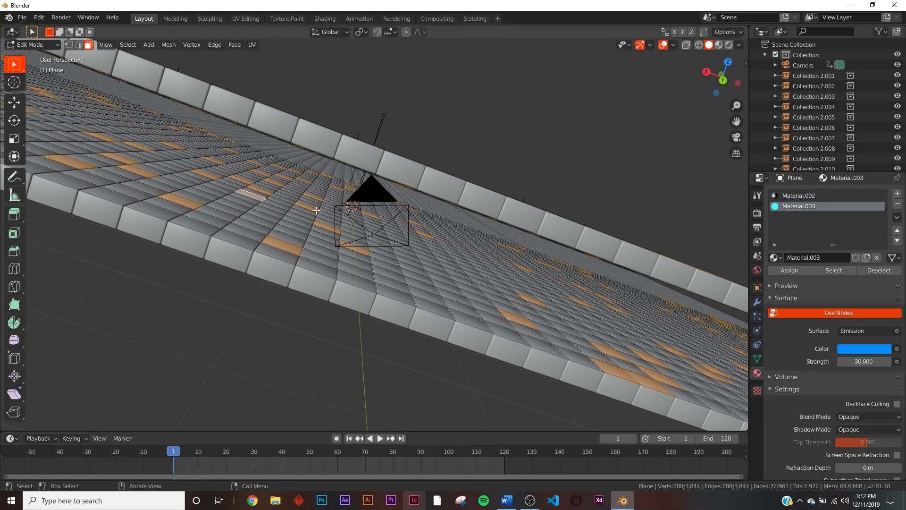
key(Tab)
Step: View the tunnel through the scene camera in rendered shading
key(z)
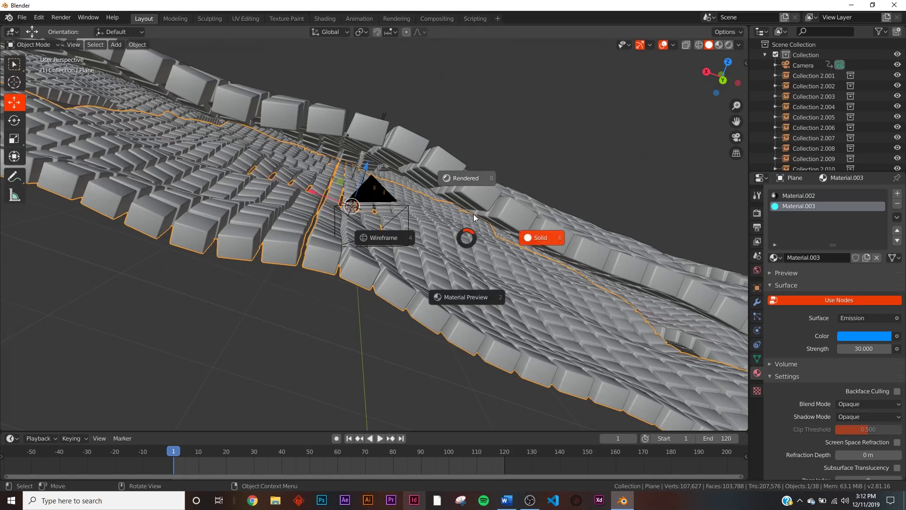
click(530, 140)
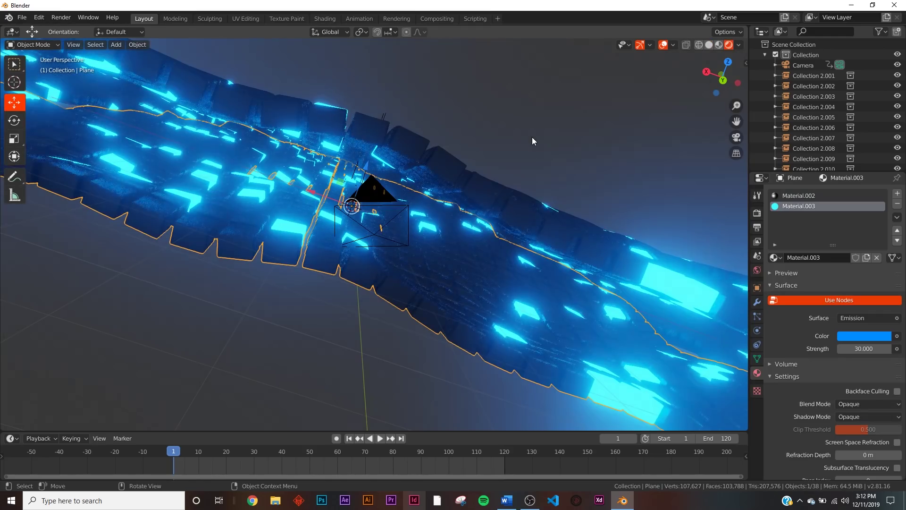
key(KP_0)
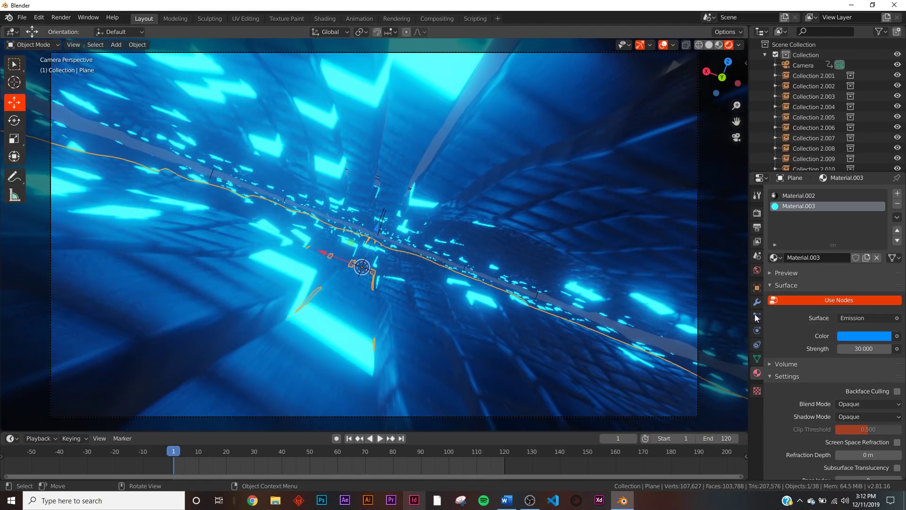
Step: Set the world background colour to dark grey (value 0.25) and go back to solid shading
click(757, 269)
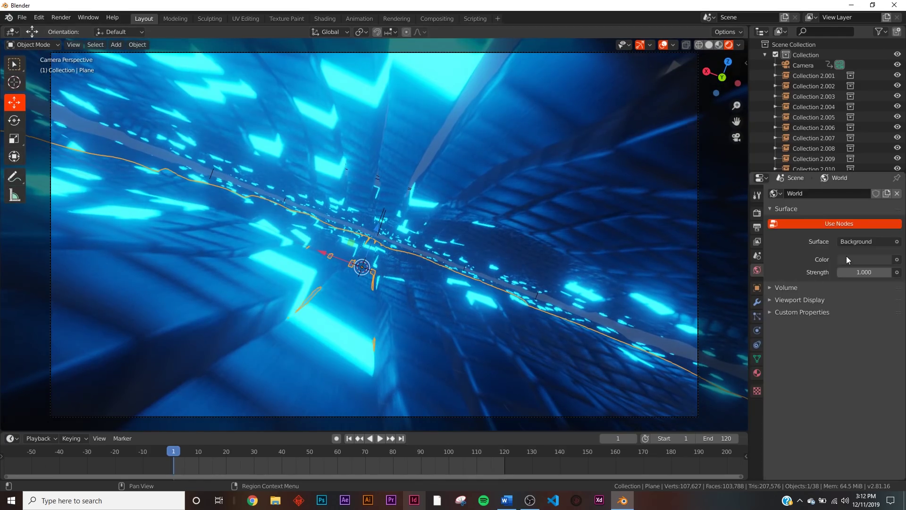
click(856, 259)
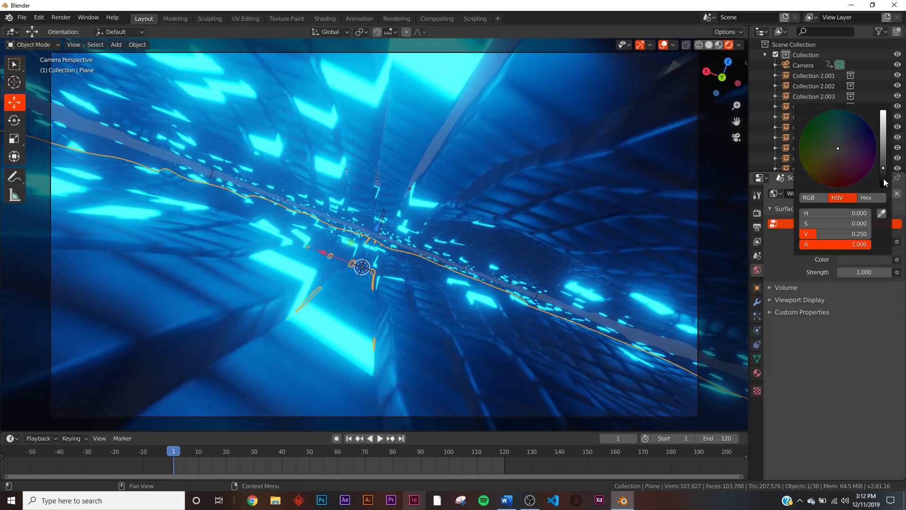
click(757, 373)
key(z)
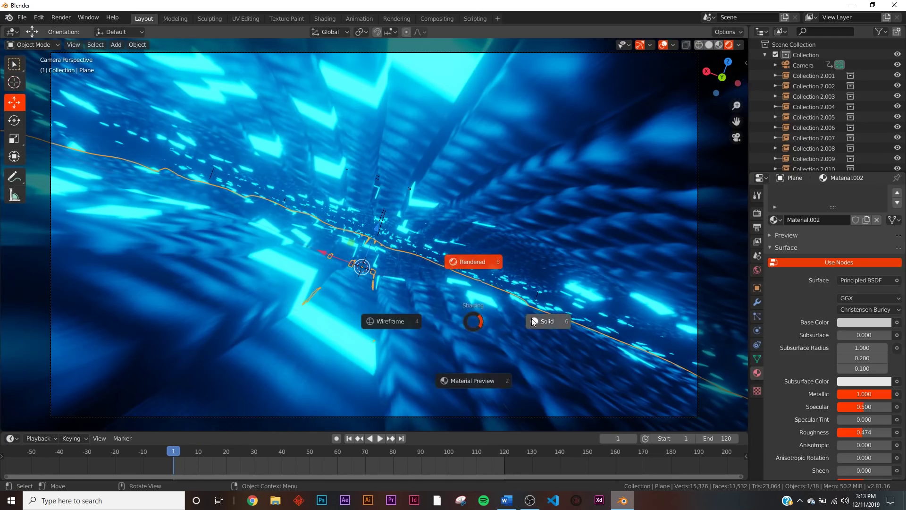
click(547, 321)
right_click(483, 339)
Step: Shade the tunnel flat, adjust its Displace strength, and set the Clouds texture size to 4.00
click(459, 327)
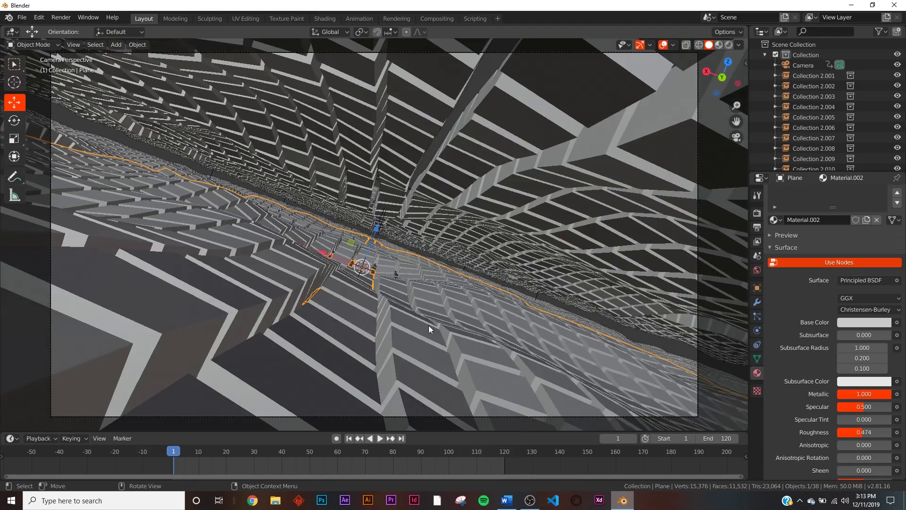
click(757, 302)
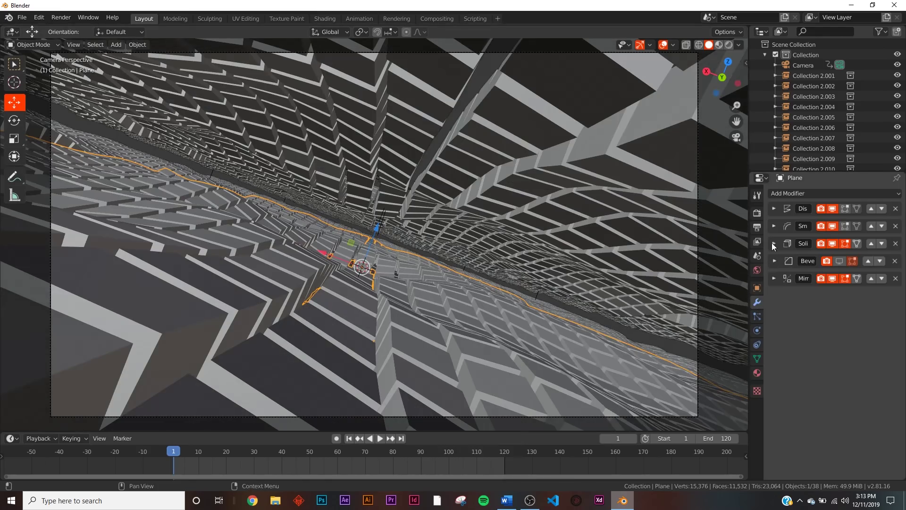
click(775, 208)
drag(880, 306, 887, 305)
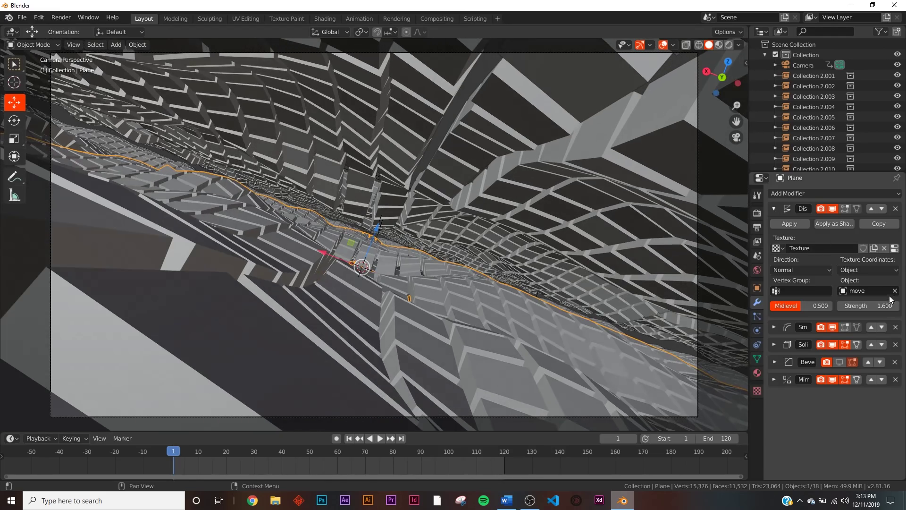
click(895, 248)
click(859, 401)
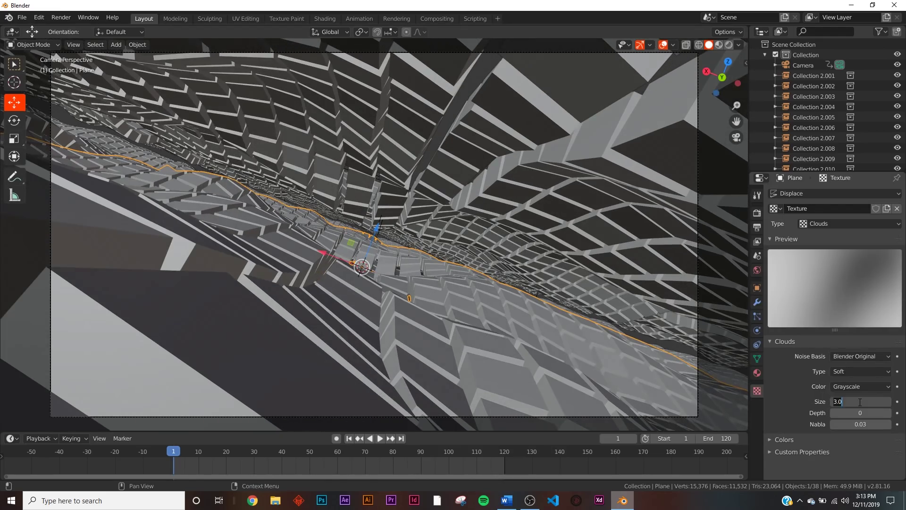
text(4)
key(Return)
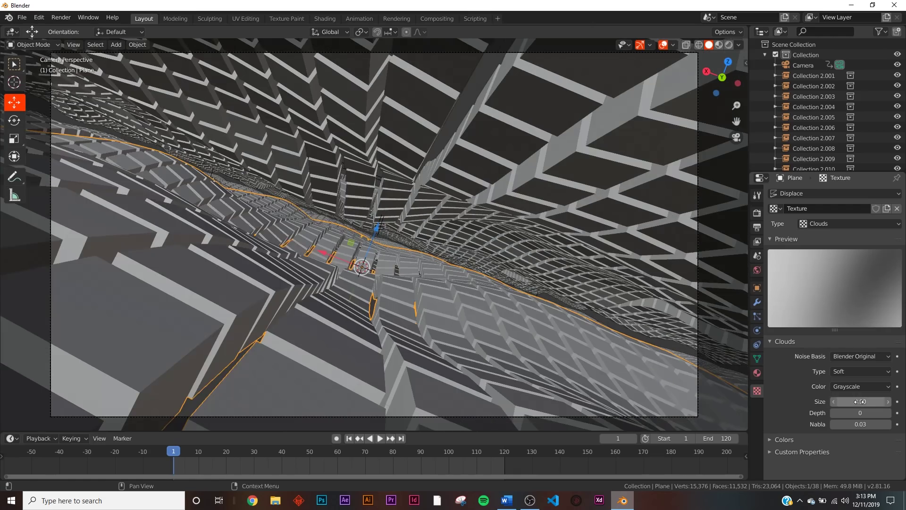
Step: Play the fly-through, then lower the camera's Z location to 0.47172 m
click(383, 440)
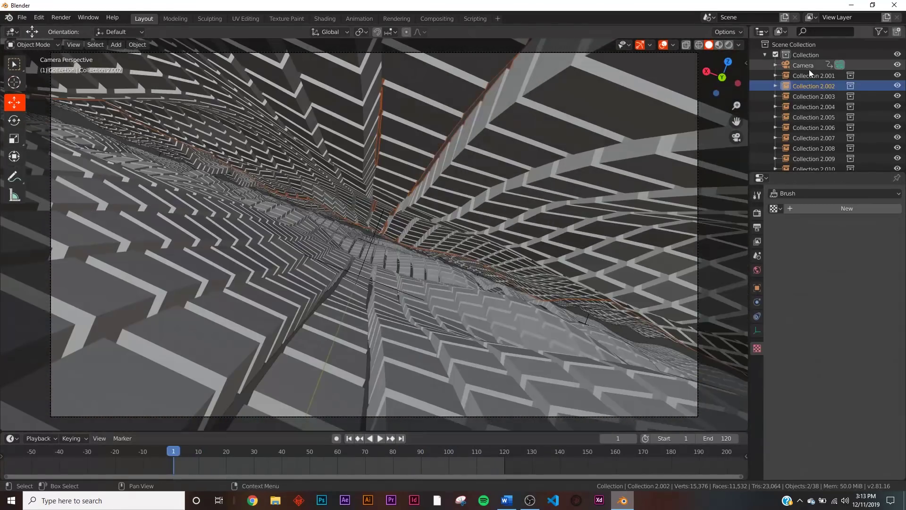
click(810, 66)
click(757, 287)
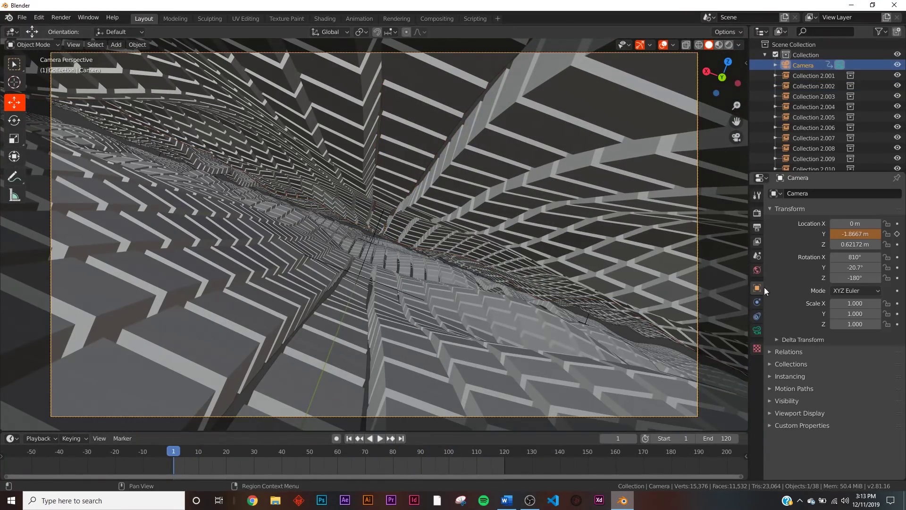
drag(846, 246, 818, 246)
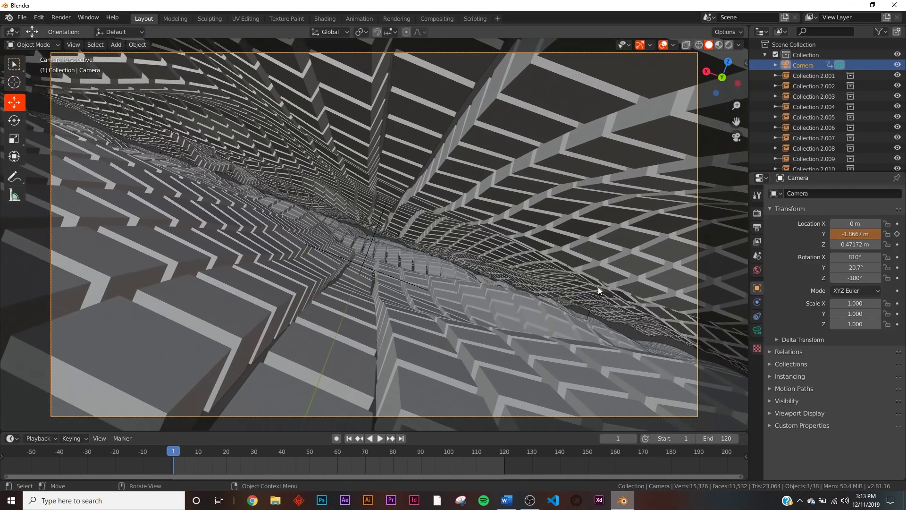
Step: Replay the fly-through from frame 1 in rendered preview, then stop it
click(381, 437)
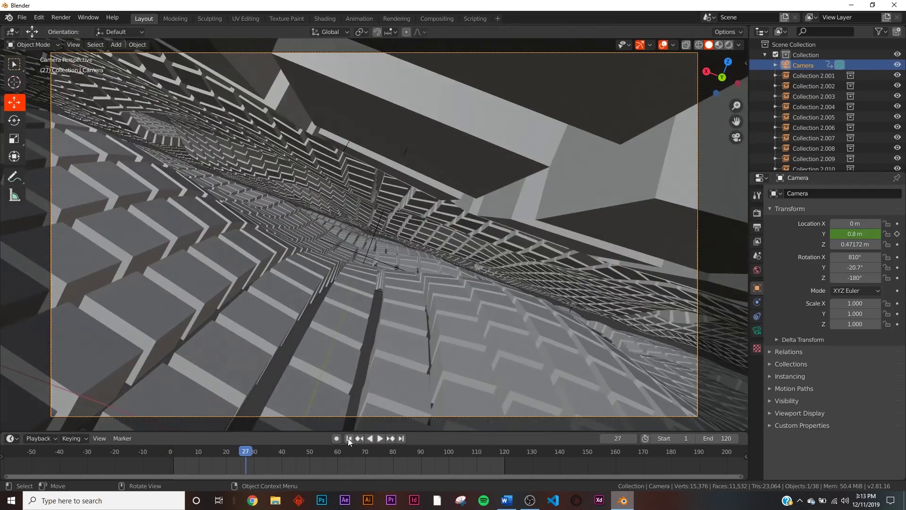
click(348, 438)
click(379, 438)
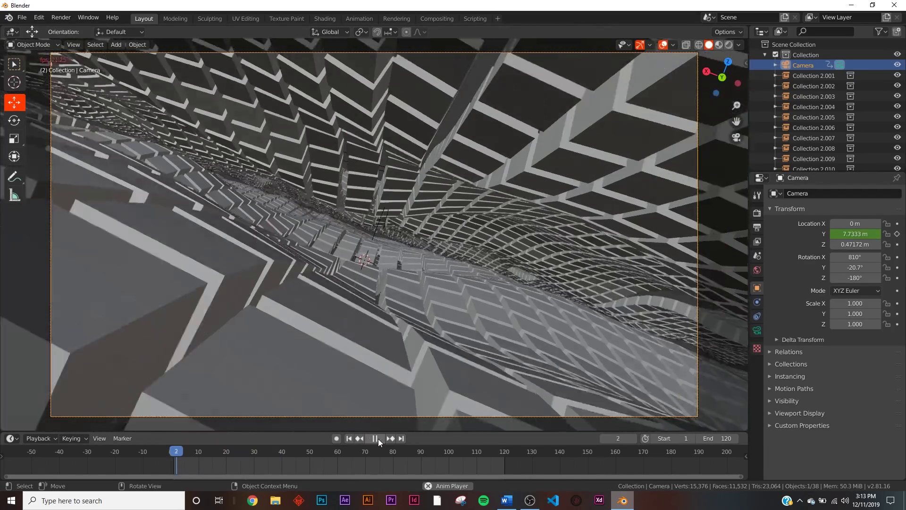
key(z)
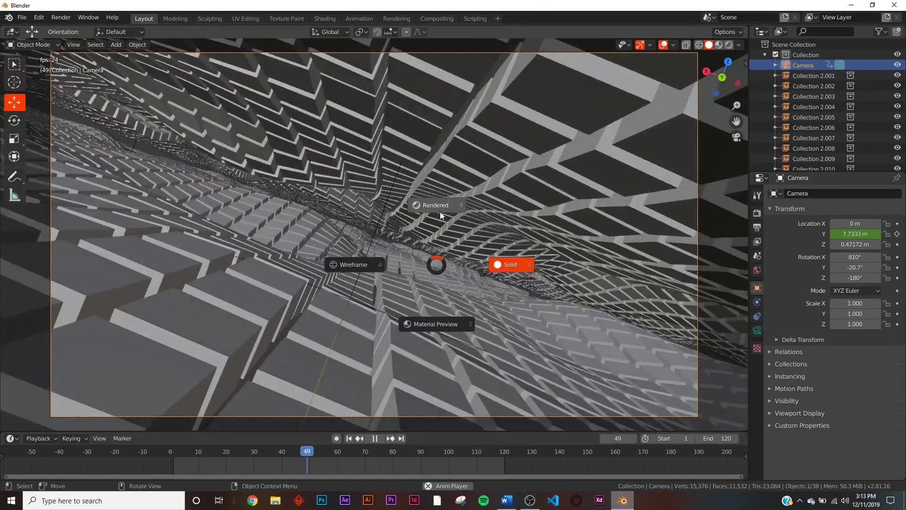
click(512, 263)
key(Escape)
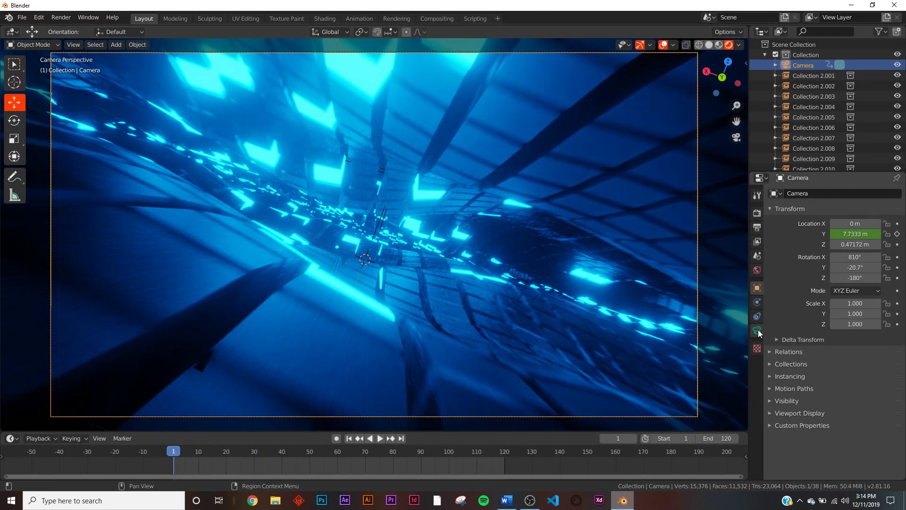
Step: Drag the Eevee Bloom Intensity down to 0.030, then reselect the tunnel plane
click(758, 215)
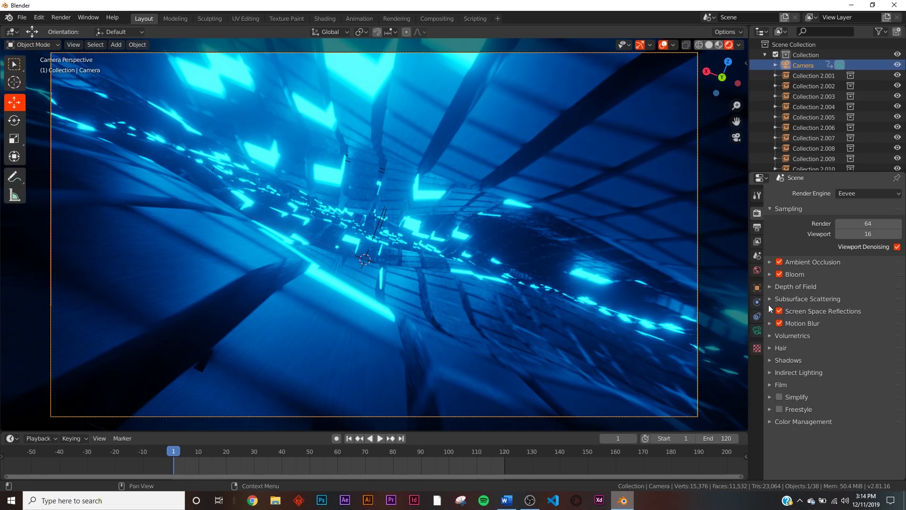
click(796, 275)
drag(861, 335, 848, 334)
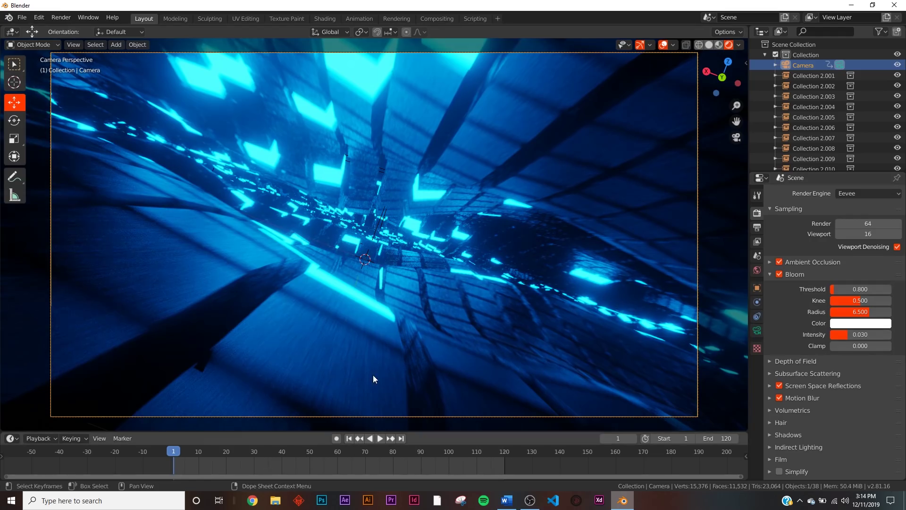
click(451, 297)
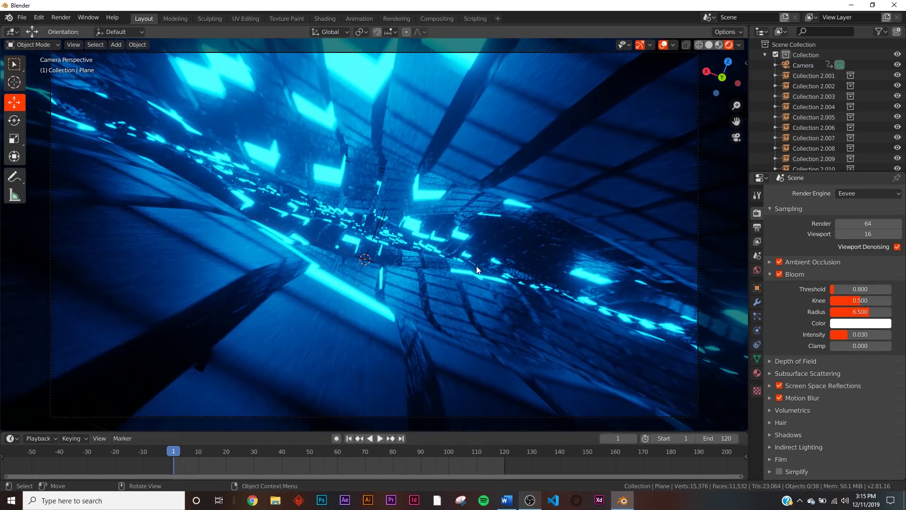
Step: Add a new material slot, Material.004, as an orange Emission shader with strength 10
key(z)
click(534, 265)
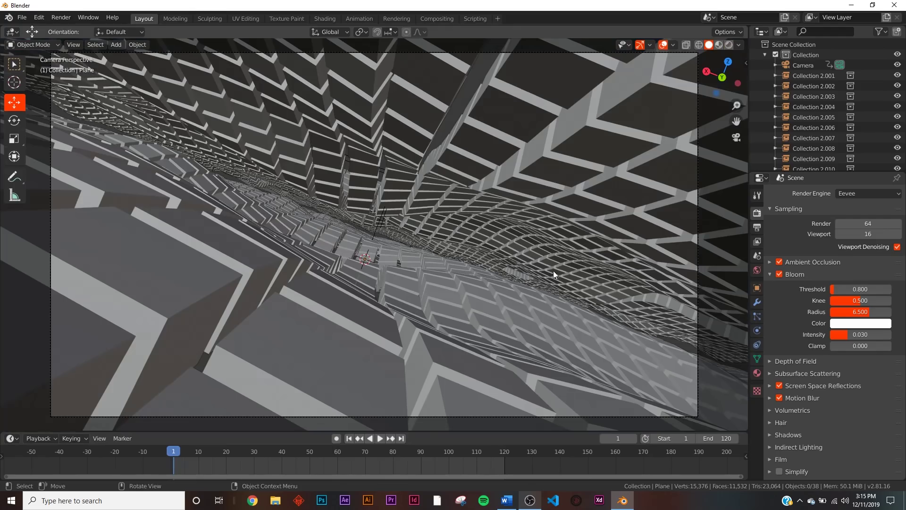
click(757, 373)
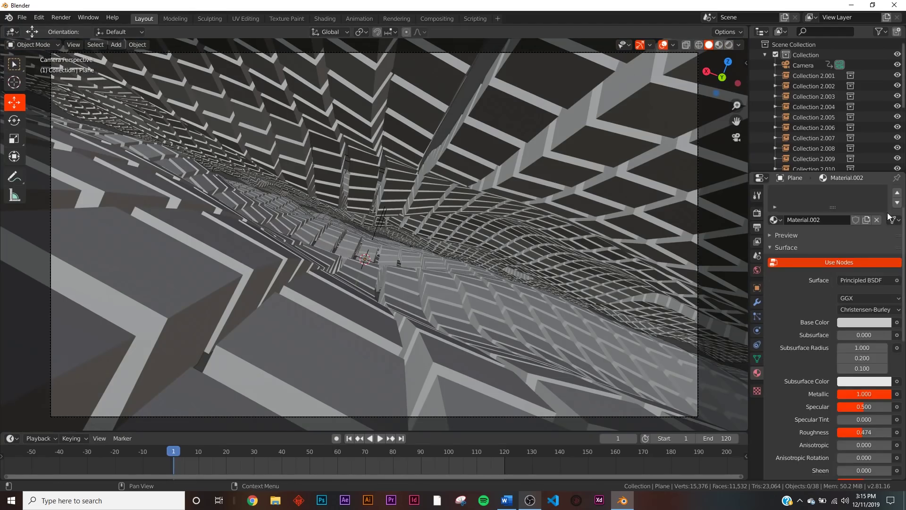
scroll(897, 203, up, 2)
click(897, 195)
click(845, 258)
click(862, 321)
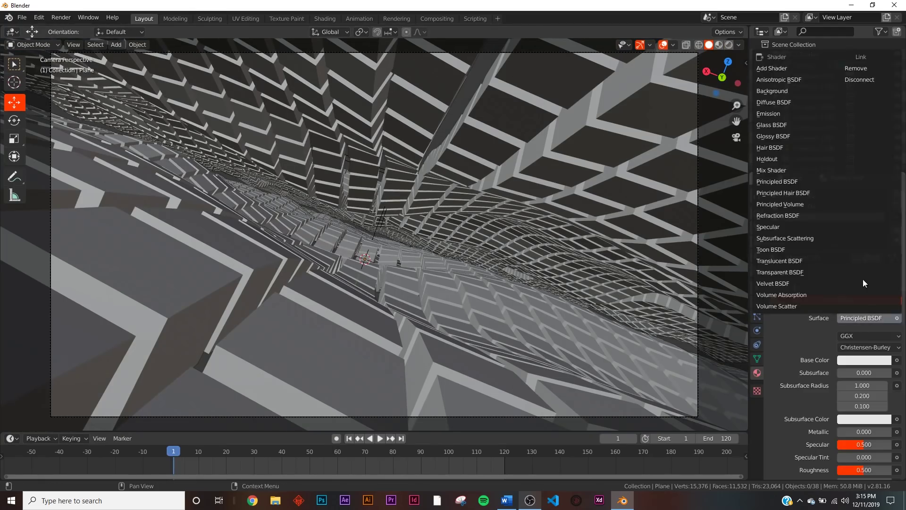
click(778, 112)
click(860, 349)
text(0)
key(Return)
click(859, 339)
drag(840, 253, 825, 261)
Step: Randomly select 6.164% of the tile faces with seed 3, assign Material.004, and exit Edit Mode
key(Tab)
middle_drag(423, 286, 424, 287)
click(138, 207)
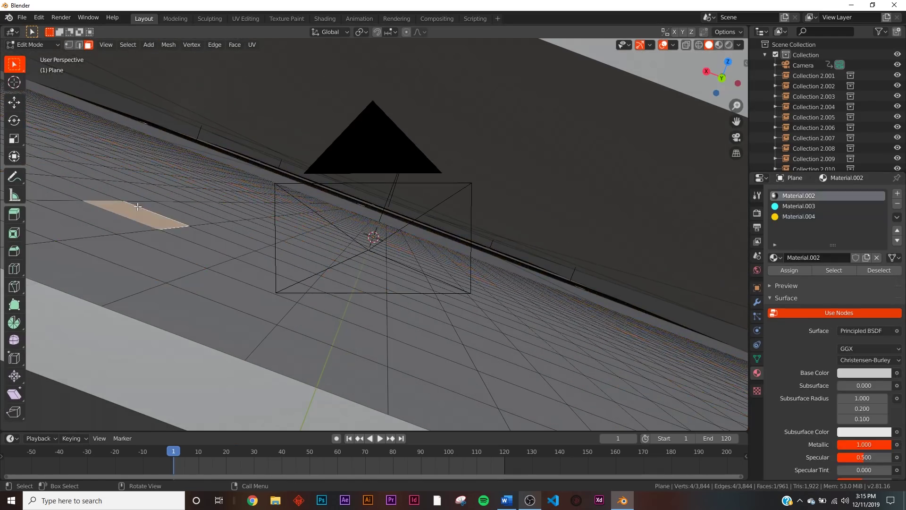
click(132, 45)
click(167, 118)
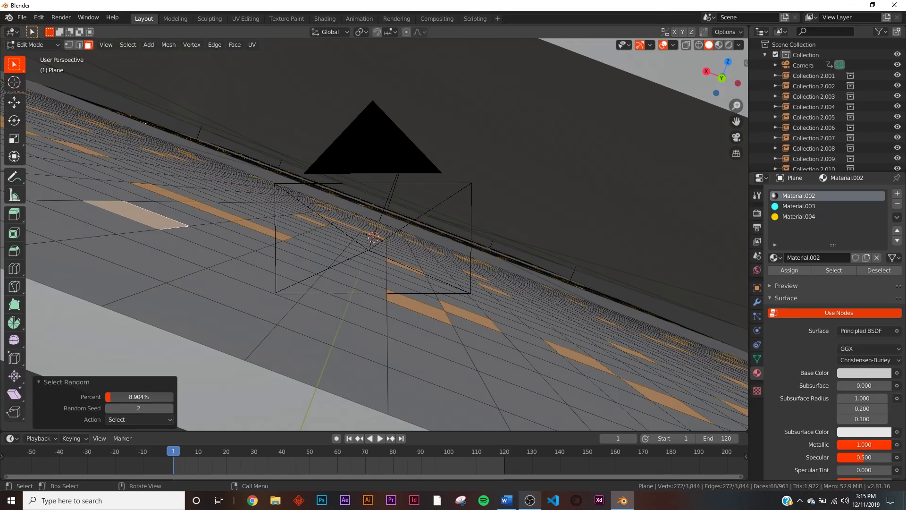
drag(139, 397, 129, 396)
click(171, 408)
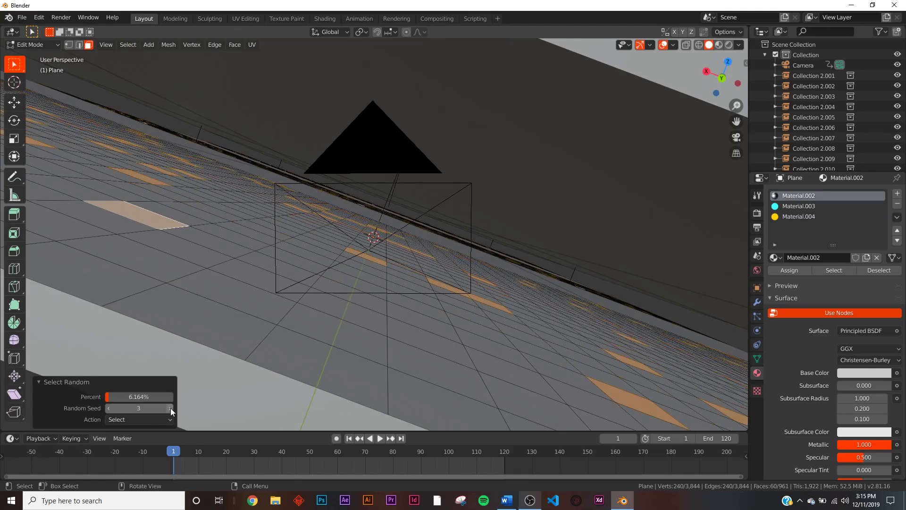
click(836, 217)
click(786, 269)
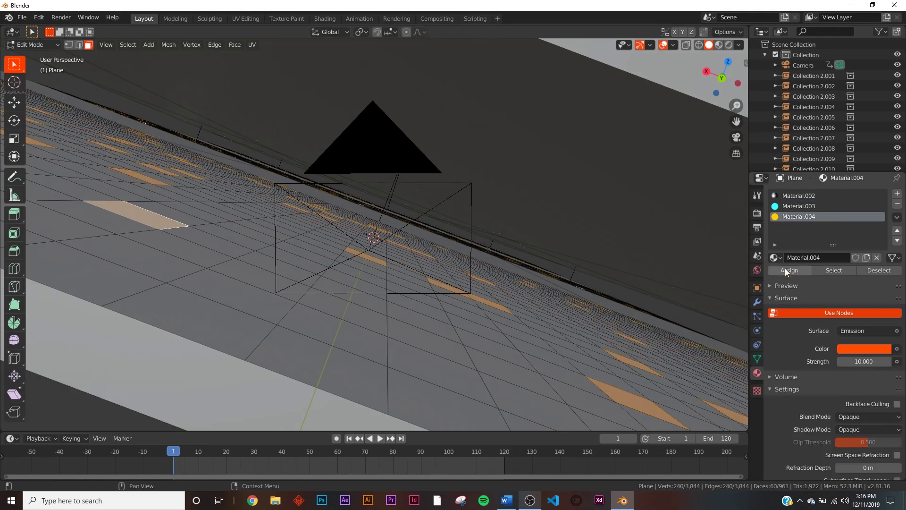
key(Tab)
Step: View through the camera in rendered shading and darken Material.002's base colour to value 0.552
key(KP_0)
key(z)
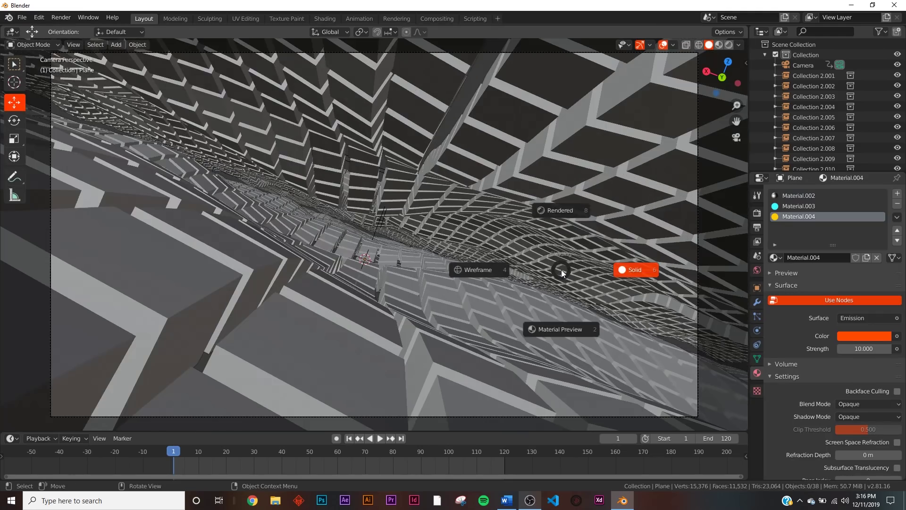
click(562, 207)
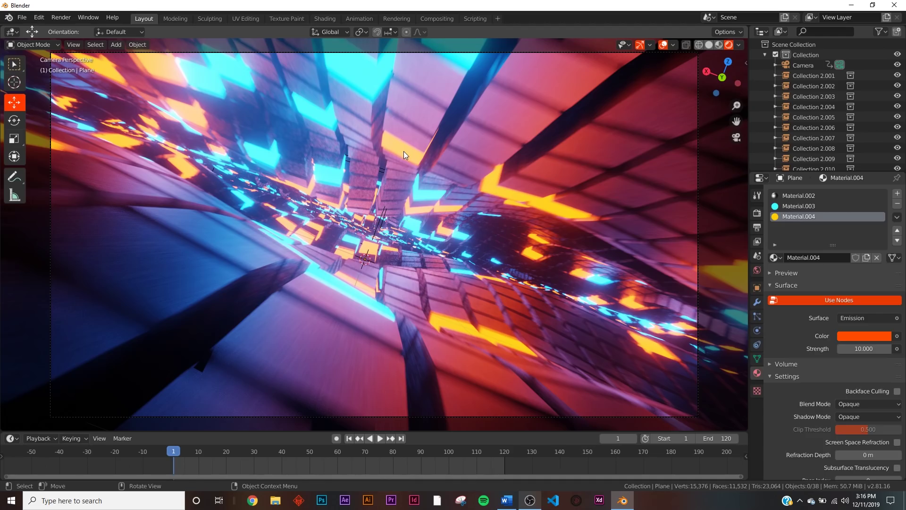
click(369, 158)
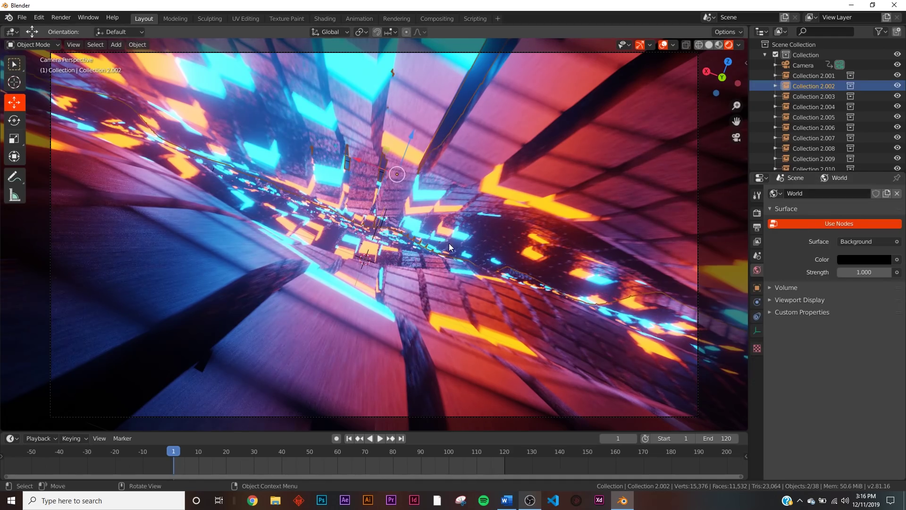
click(465, 302)
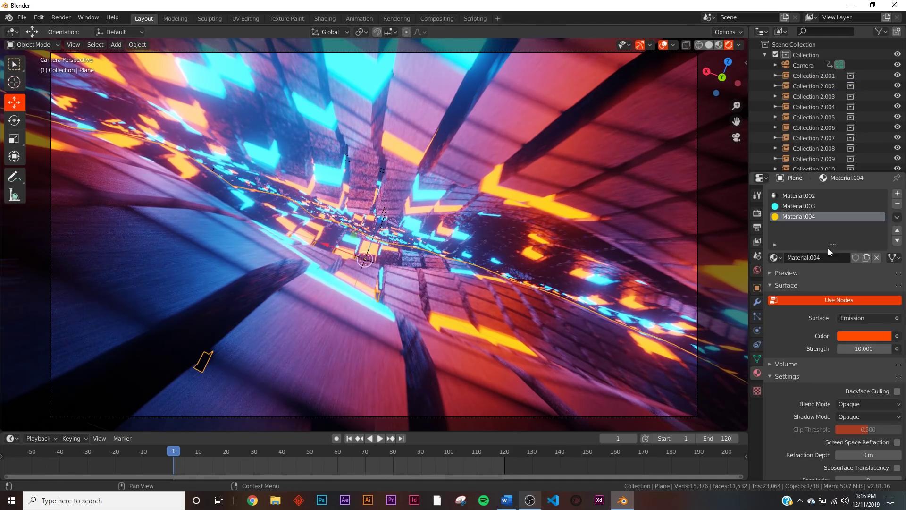
click(805, 195)
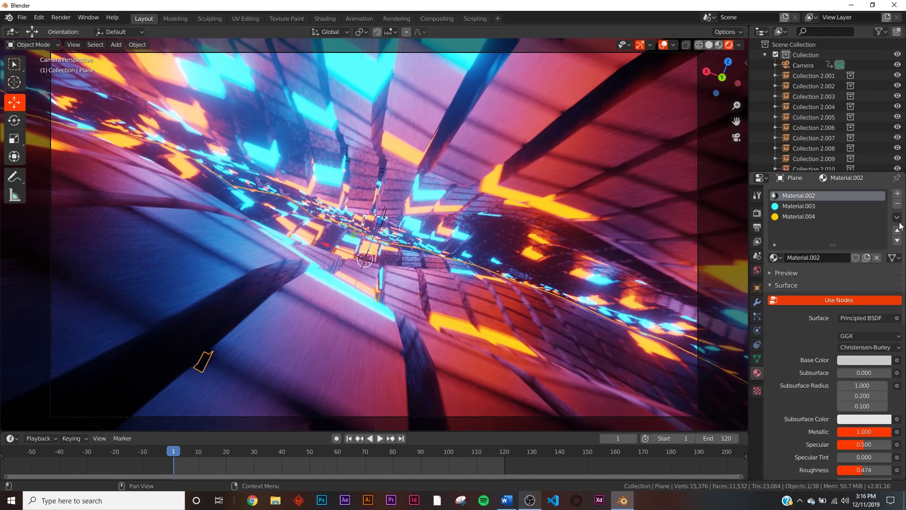
click(870, 360)
click(885, 245)
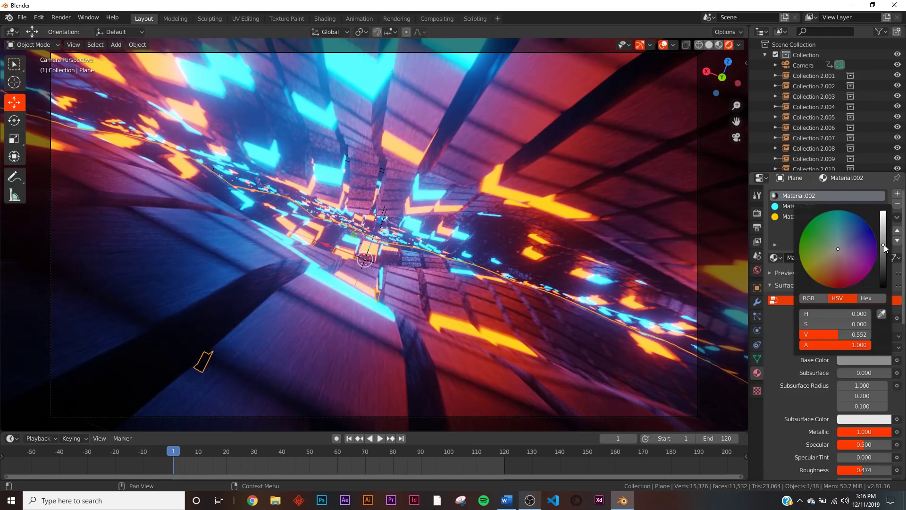
Step: Play the animation, rewind to frame 1, and hide the viewport overlays and navigation gizmo
click(380, 438)
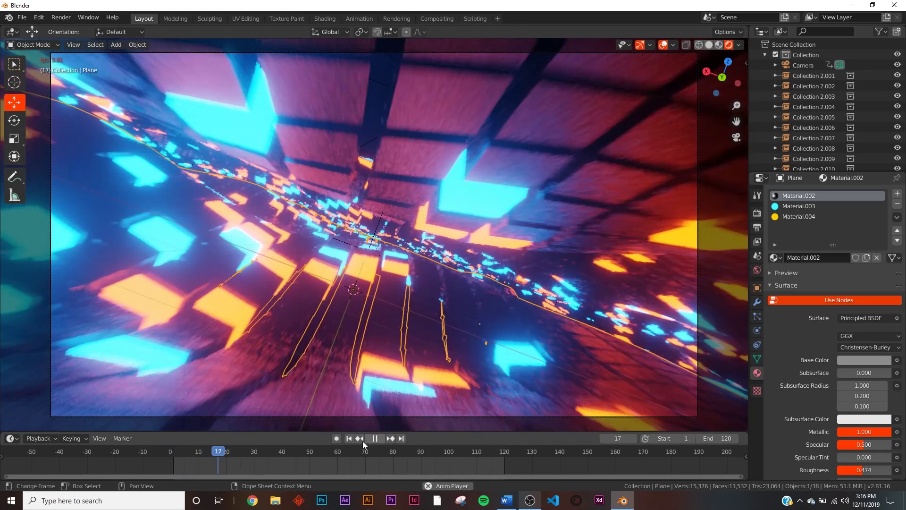
click(373, 439)
click(348, 438)
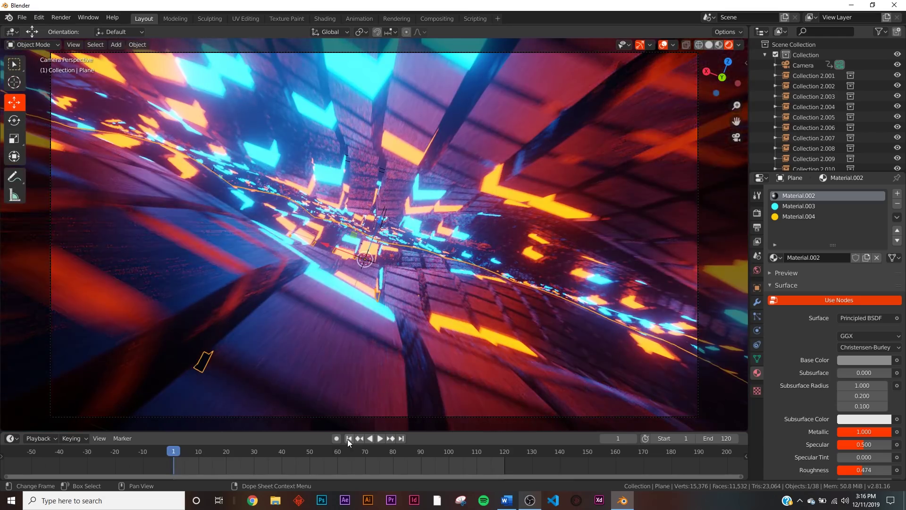
click(661, 45)
click(639, 45)
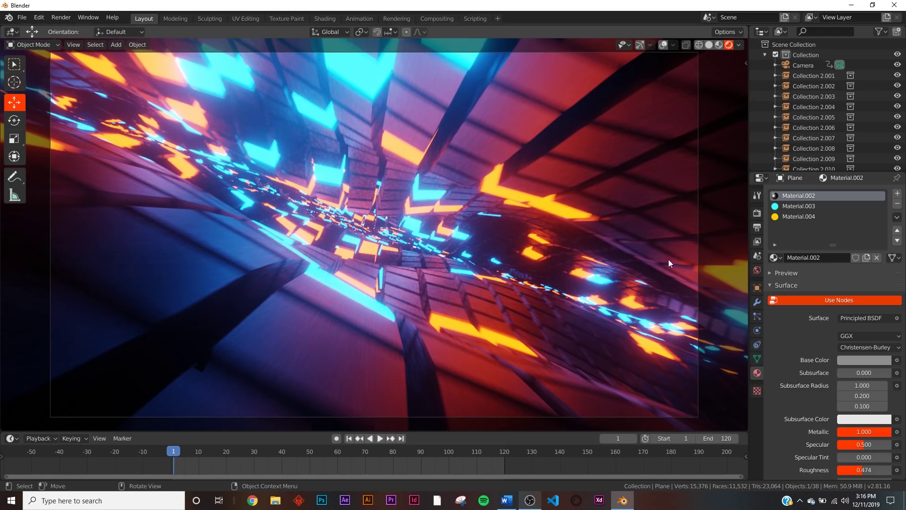
Step: Enable the Bevel modifier in the viewport and review the fly-through at frames 21, 67 and 99
click(757, 302)
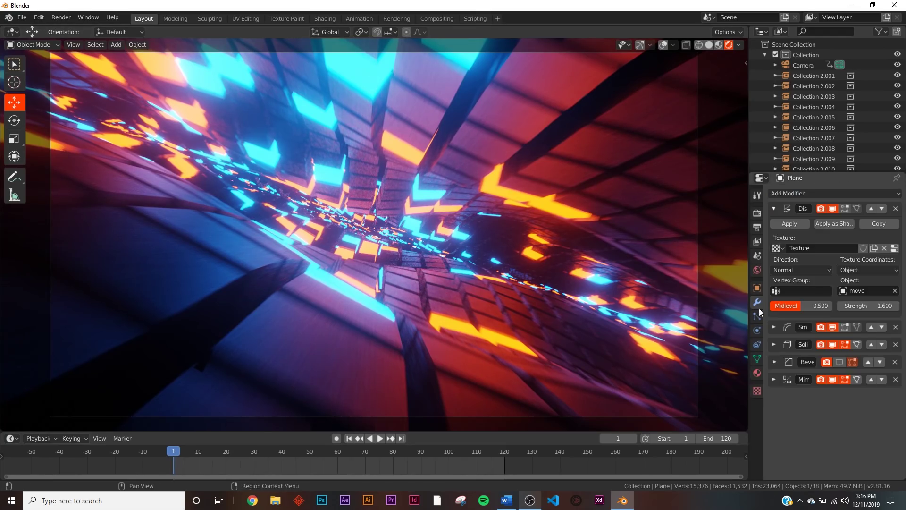
click(839, 362)
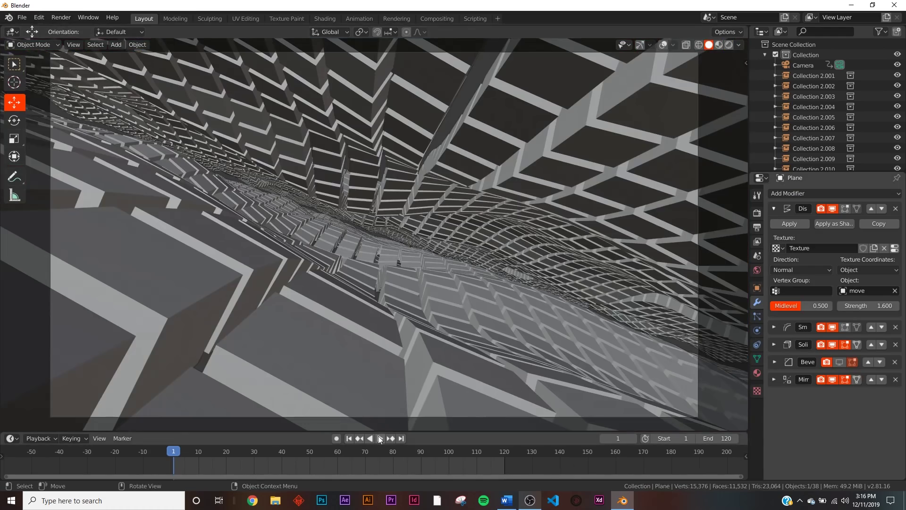
click(380, 438)
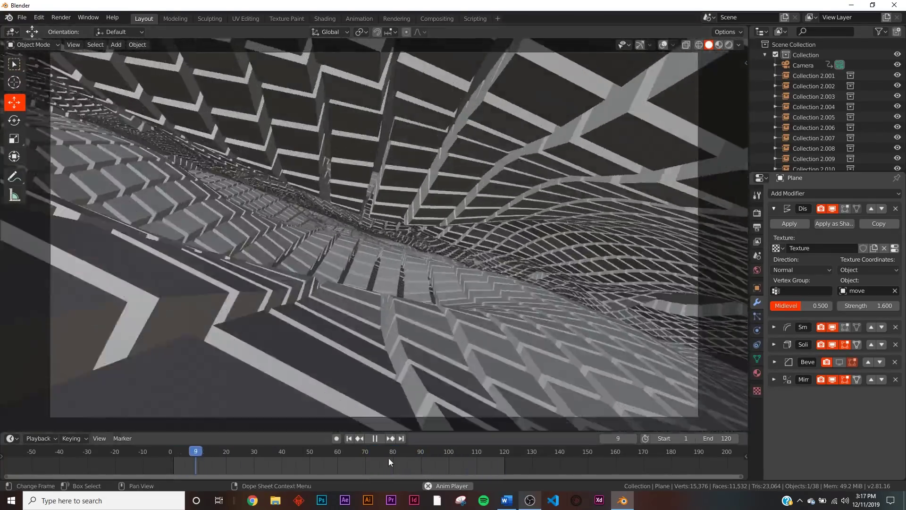
click(375, 438)
key(z)
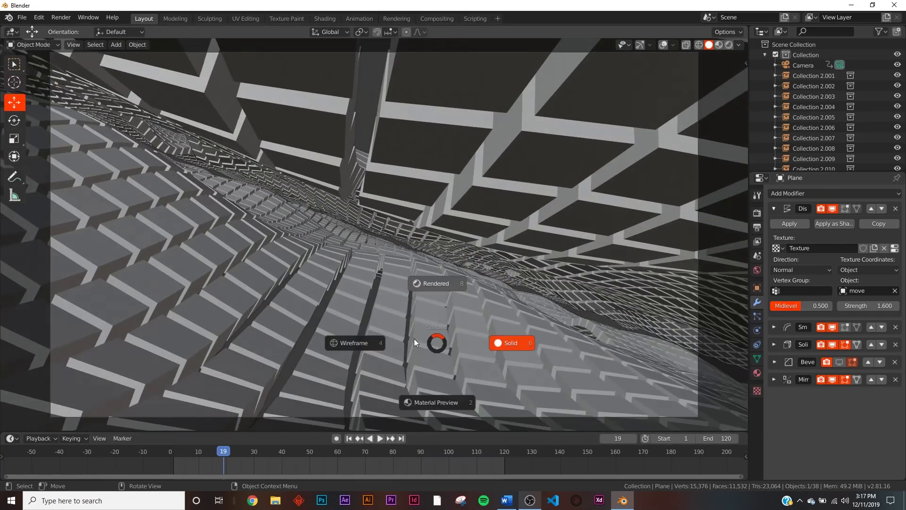
key(8)
click(356, 451)
click(446, 453)
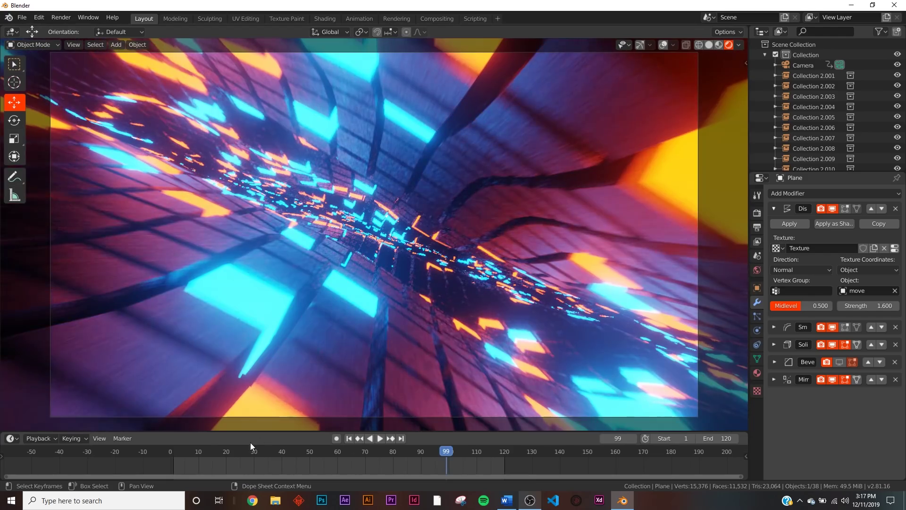
click(228, 451)
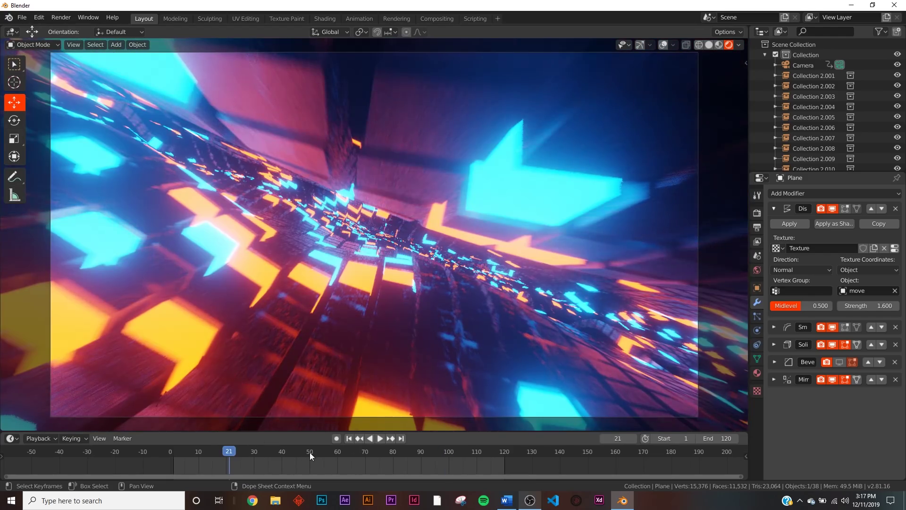
key(shift+Left)
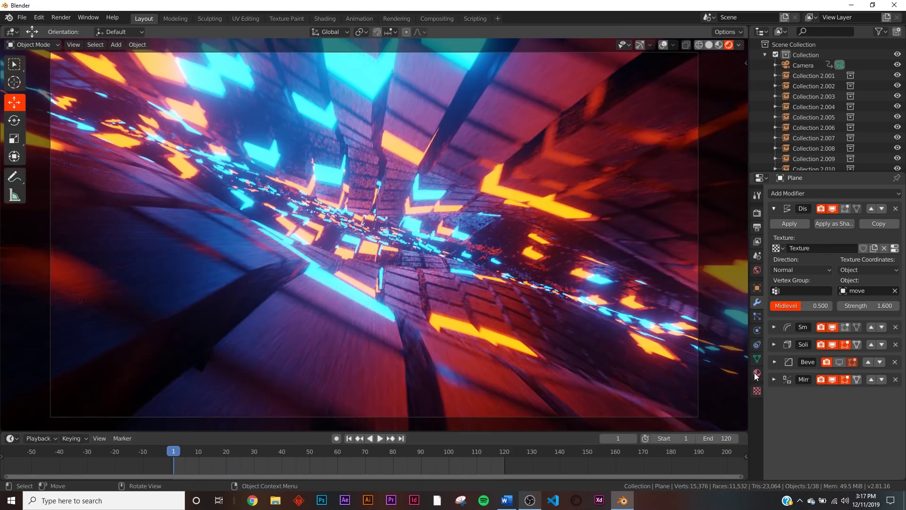
Step: Change Material.003's emission colour from blue to green
click(755, 372)
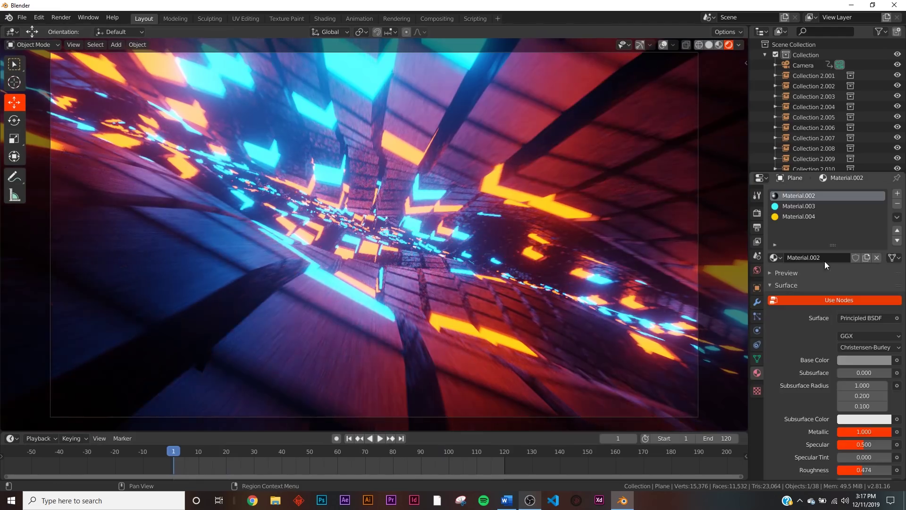
click(817, 208)
click(878, 335)
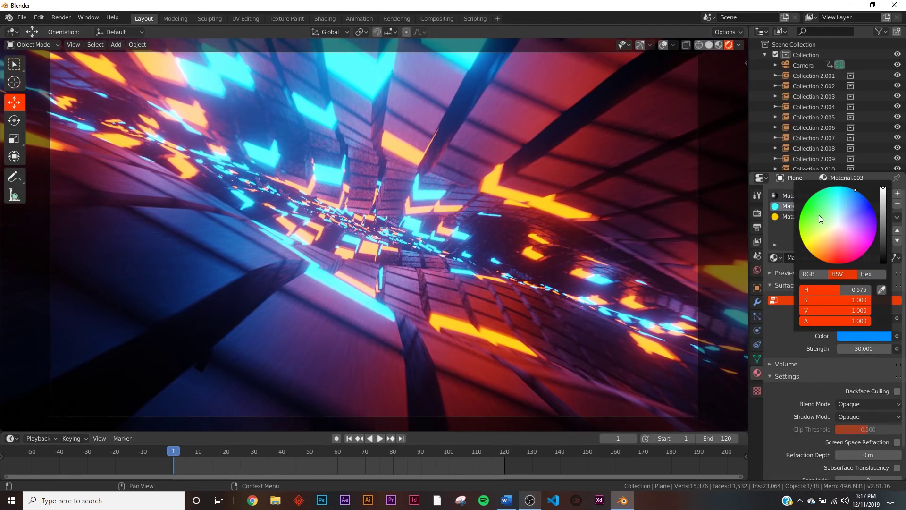
click(816, 193)
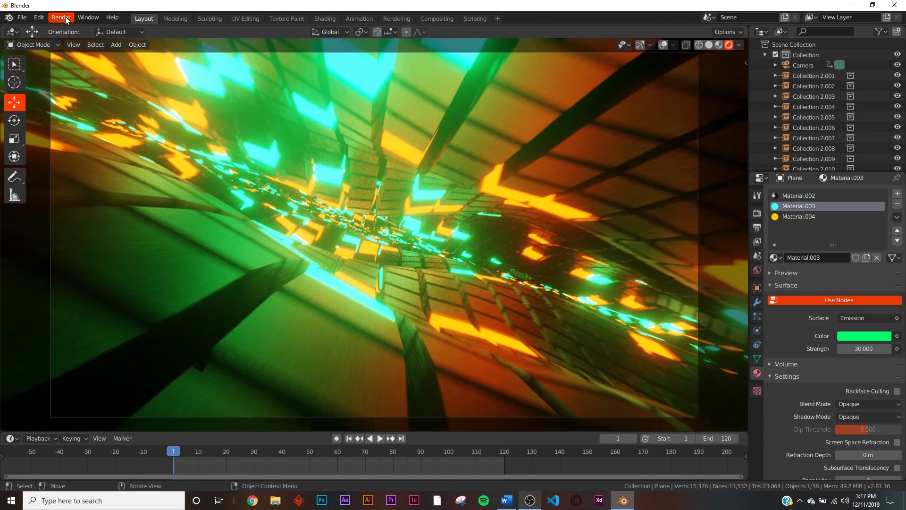
Step: In Output Properties choose FFmpeg video, MPEG-4 container and Perceptually lossless output quality
click(756, 227)
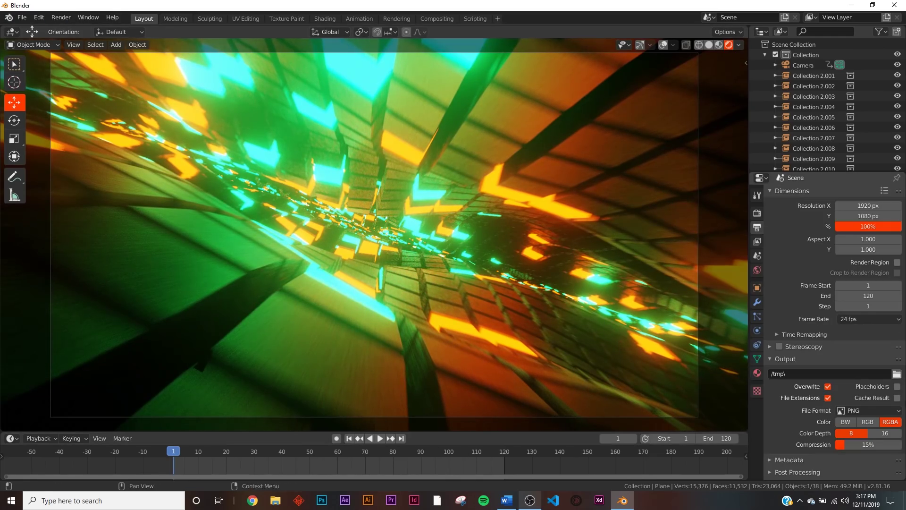
click(872, 410)
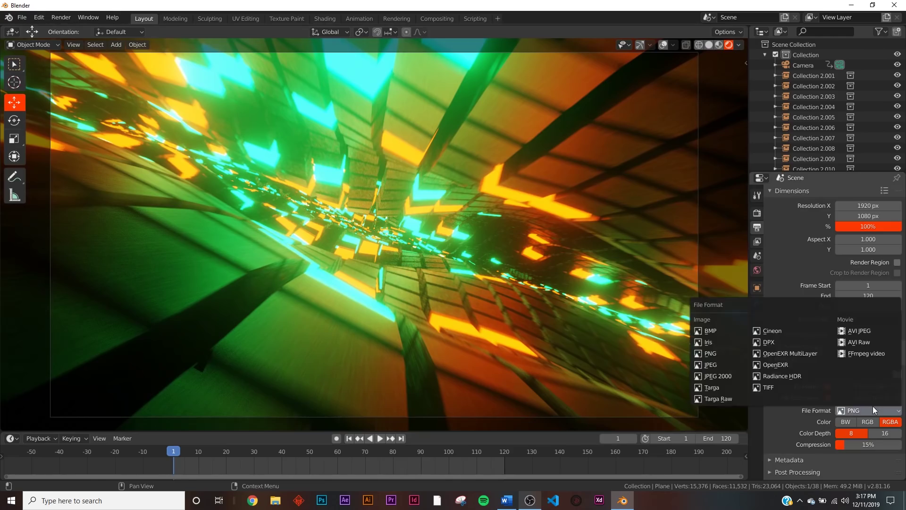
click(869, 352)
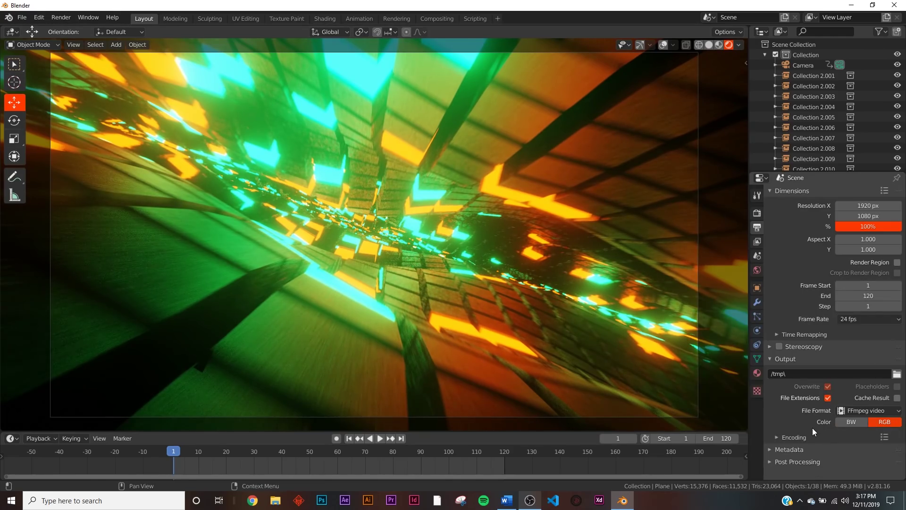
scroll(807, 434, down, 4)
click(870, 377)
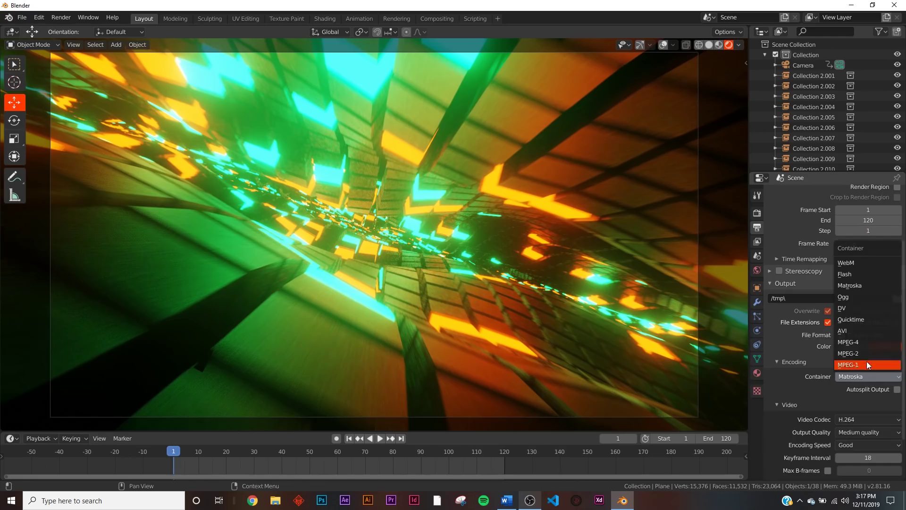
click(859, 344)
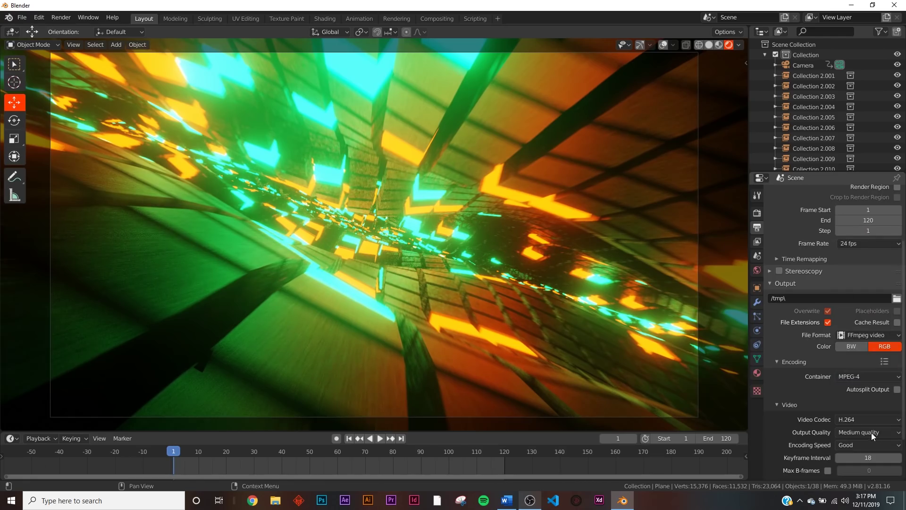
click(871, 432)
click(850, 398)
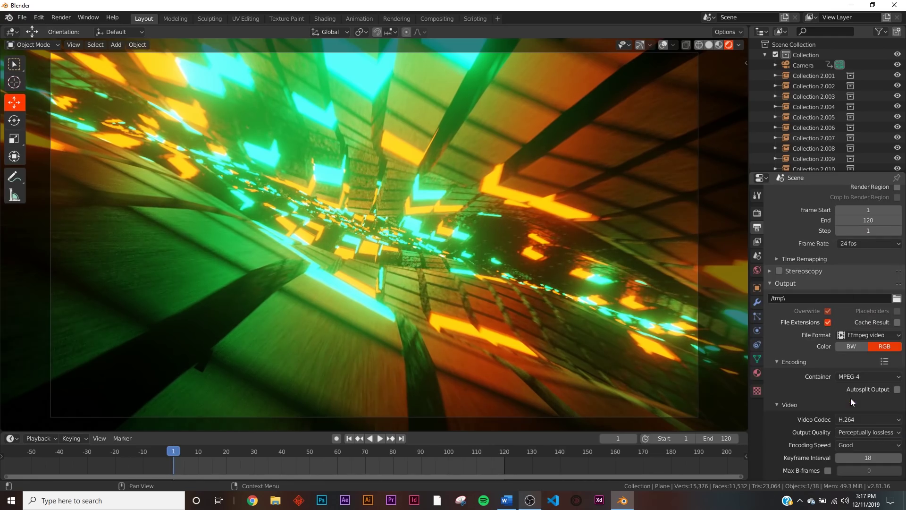
click(60, 18)
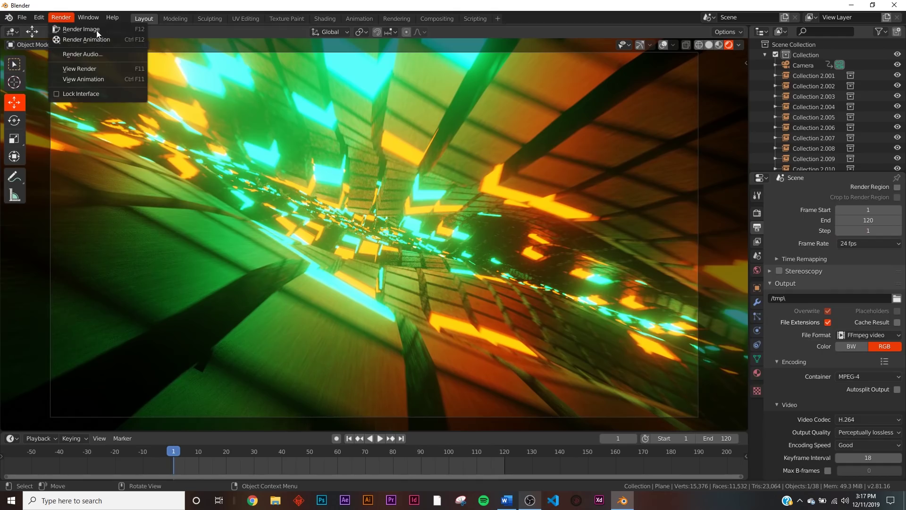